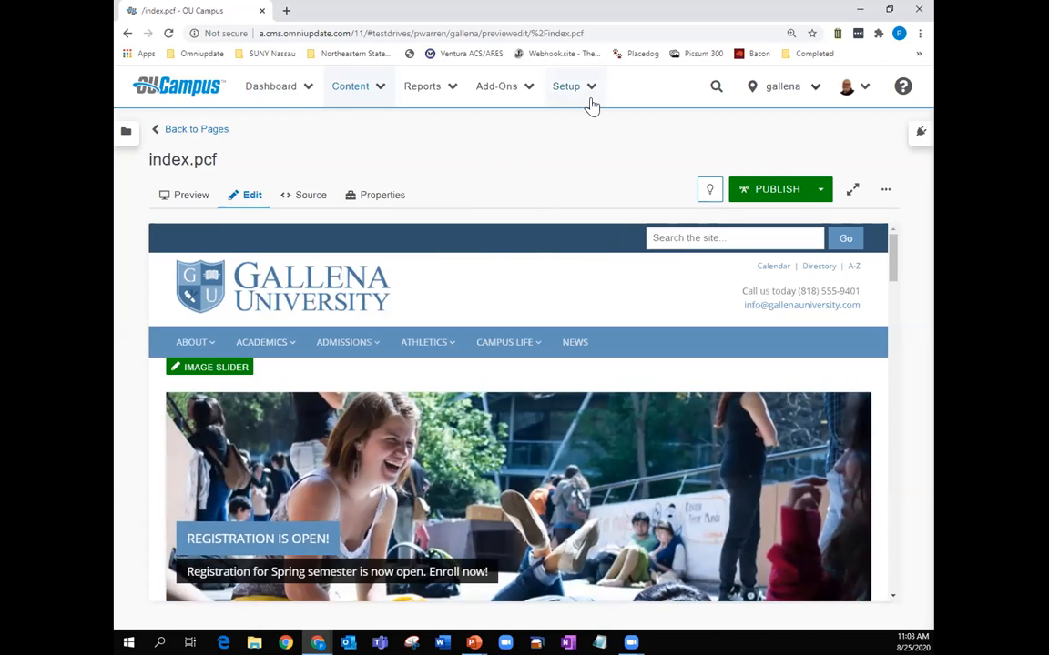
- Open the account setup and view its Version 11 settings
click(587, 90)
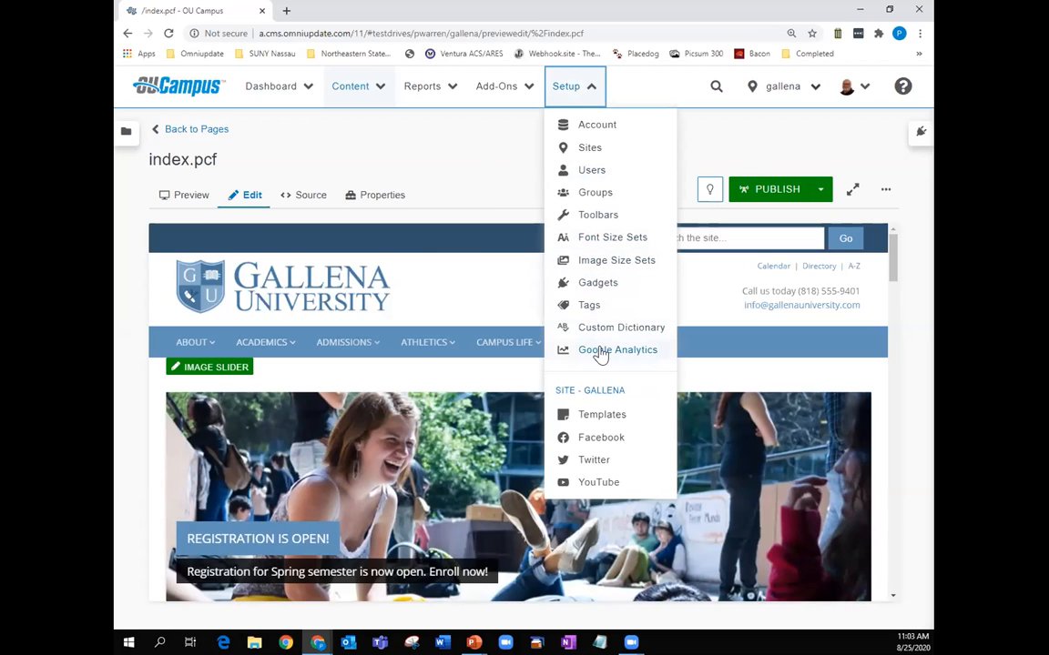
click(598, 128)
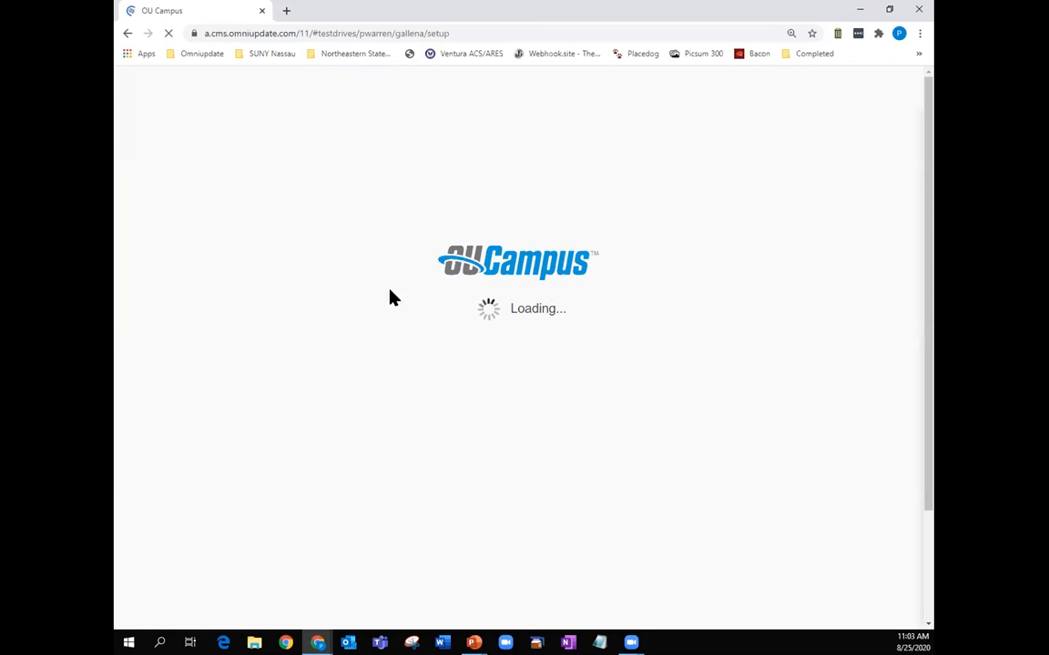
scroll(253, 314, down, 1)
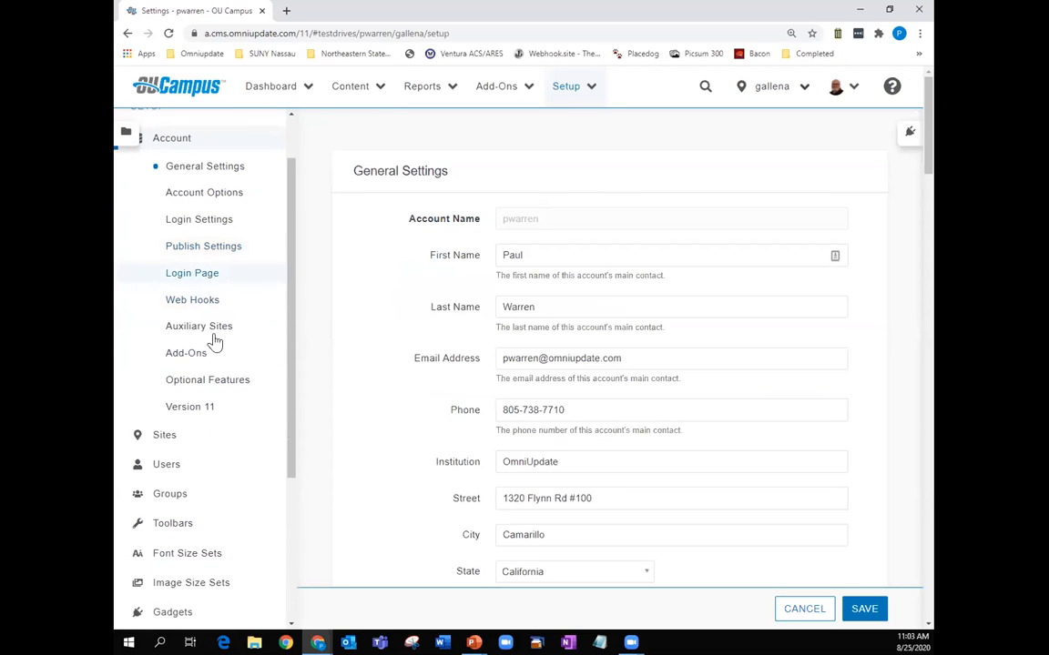
click(199, 412)
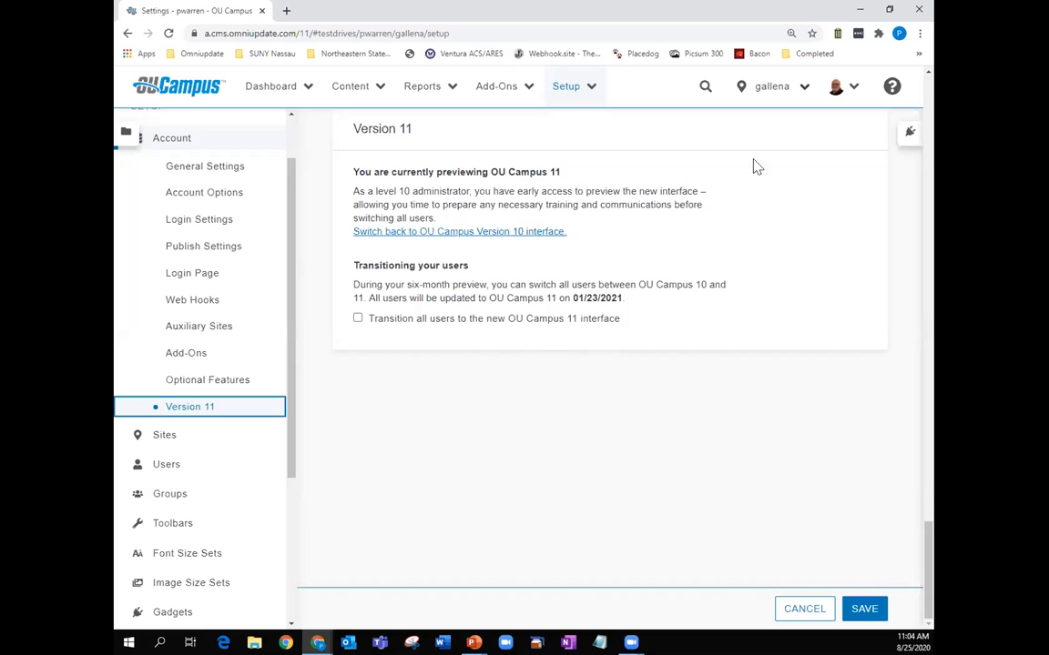
- Switch the active site to training and back to gallena, and look over the account settings down to Account Options
click(804, 91)
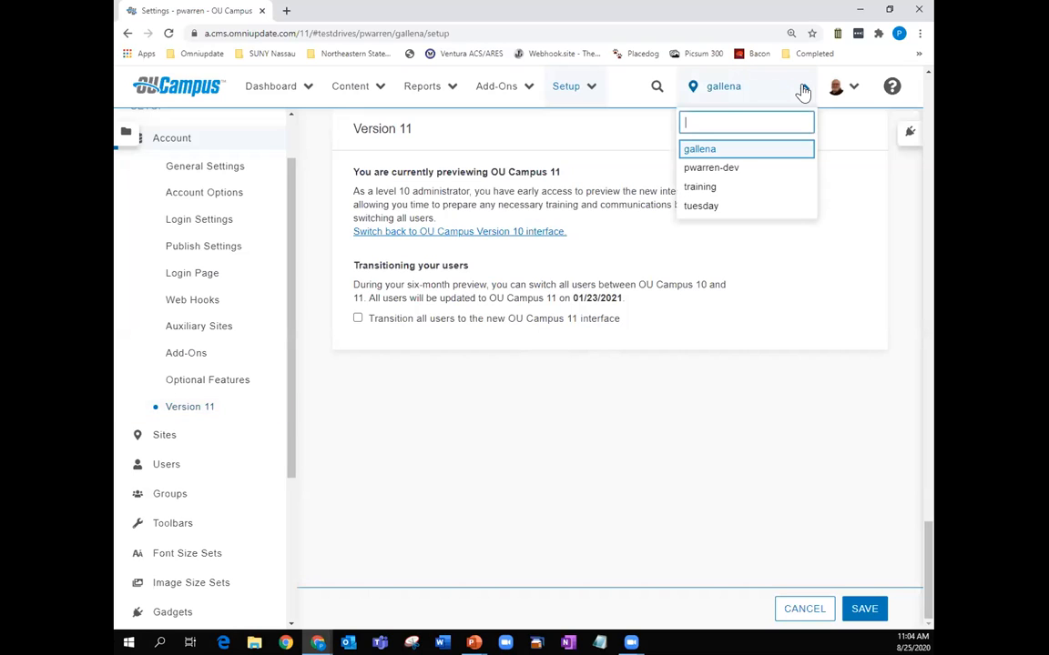
click(707, 188)
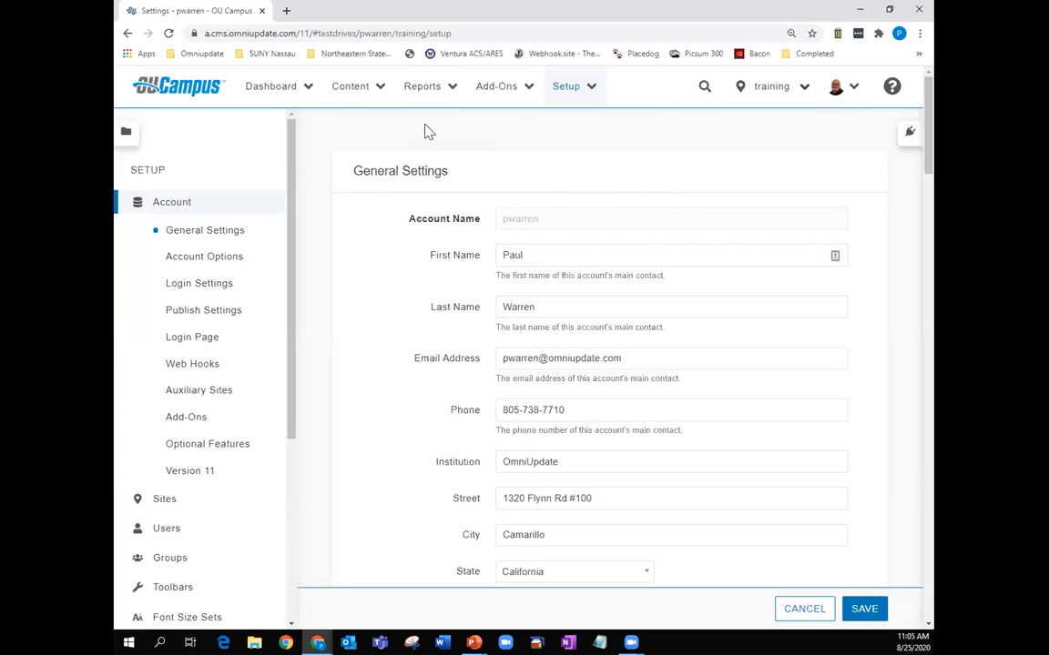
click(802, 88)
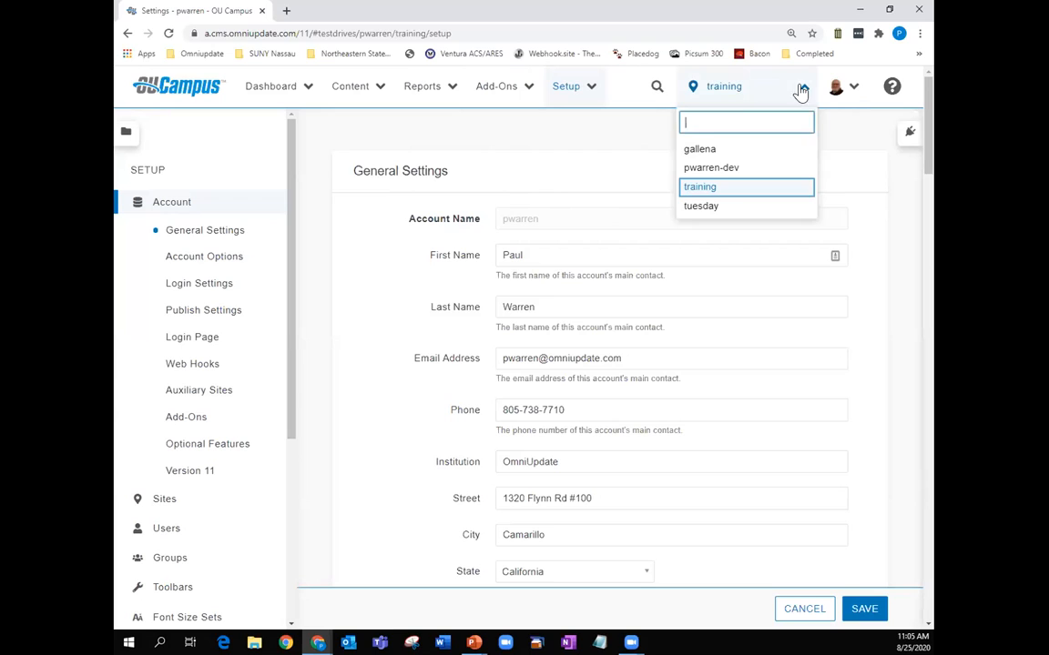
click(711, 154)
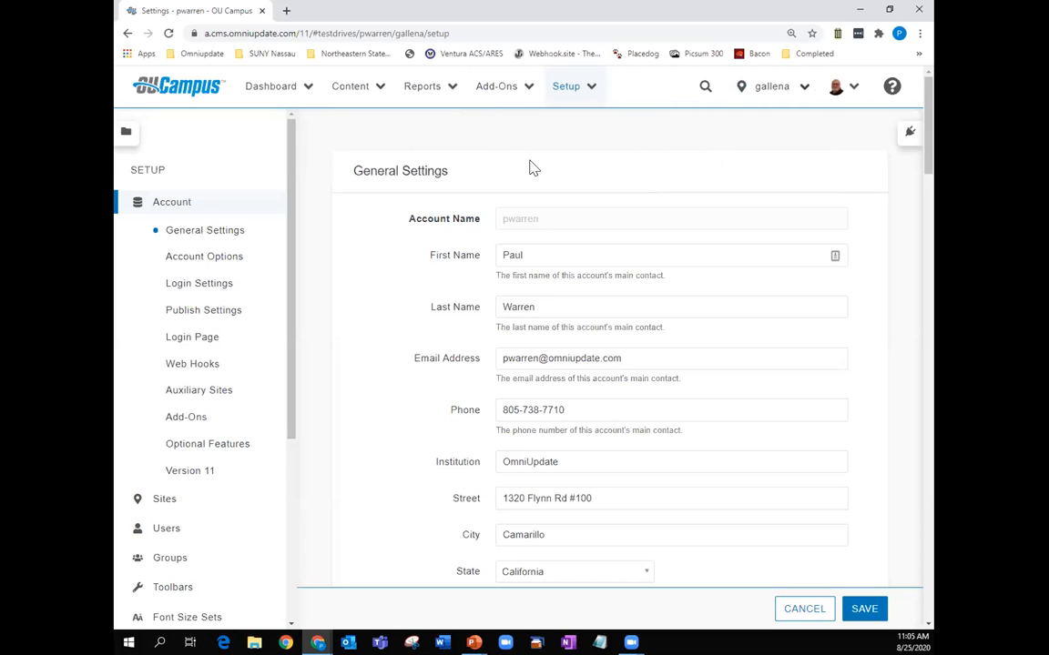
scroll(533, 168, down, 5)
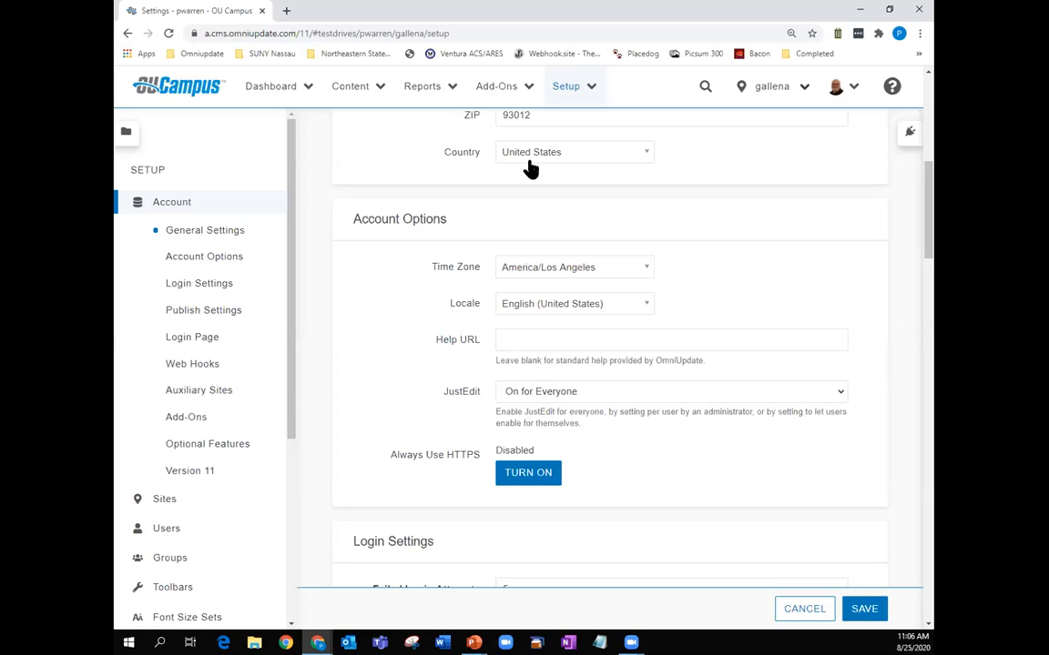
- Open index.pcf from the trainingtuesday folder in the gallena site's pages
click(370, 92)
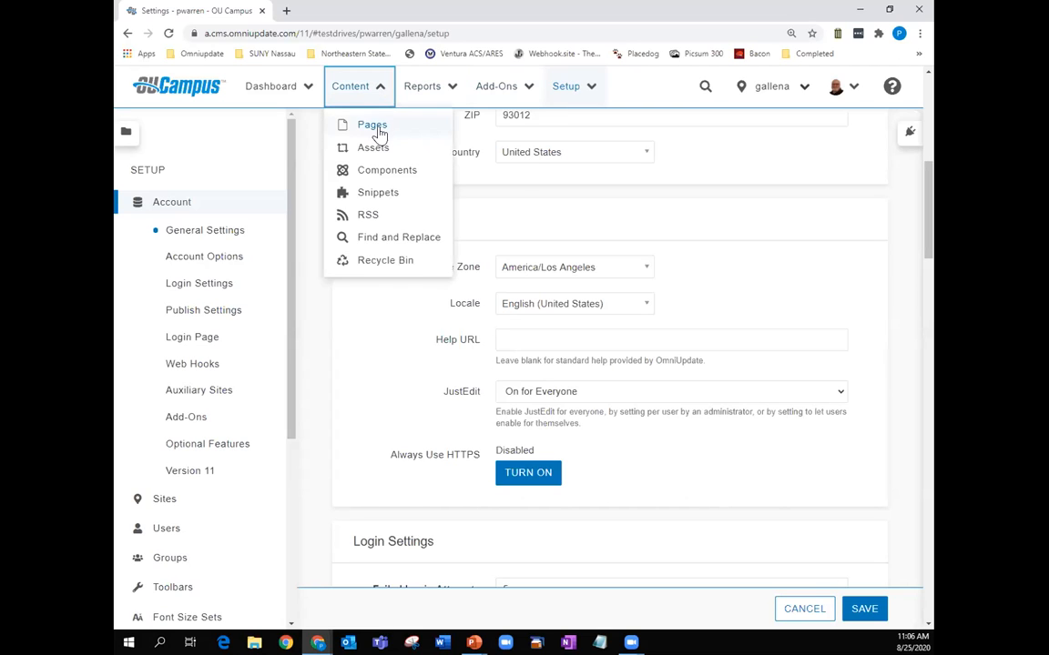
click(376, 129)
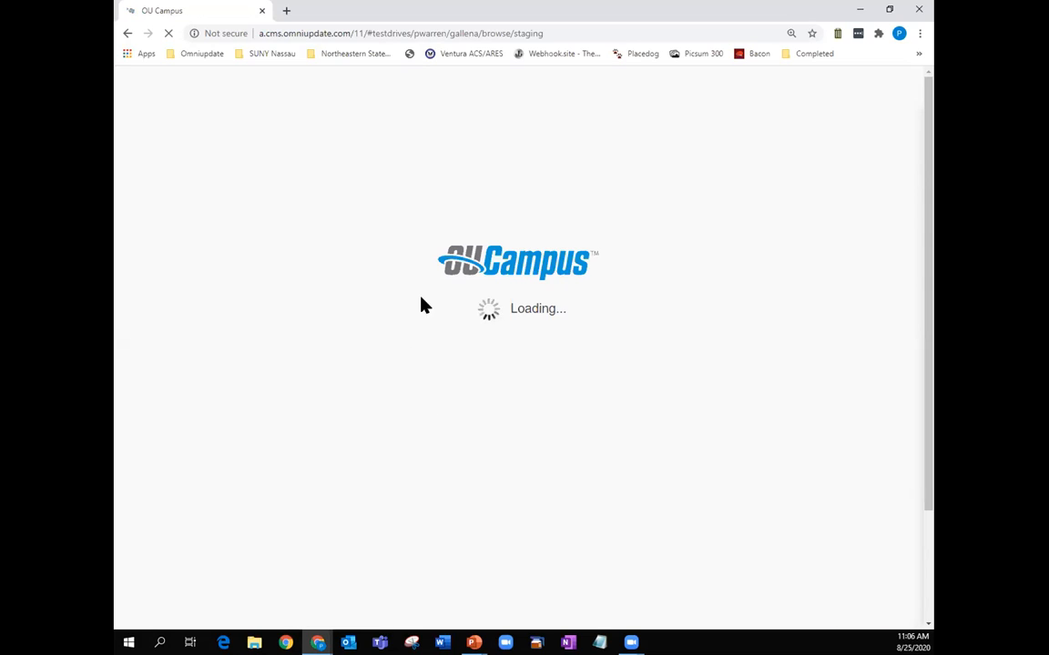
scroll(372, 393, down, 10)
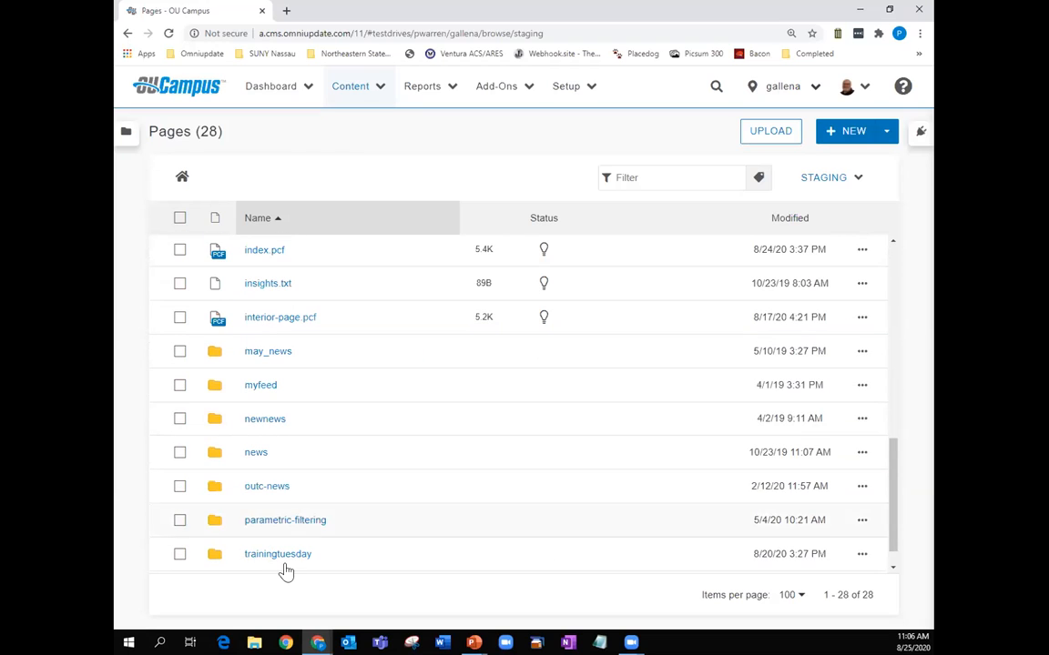
click(276, 557)
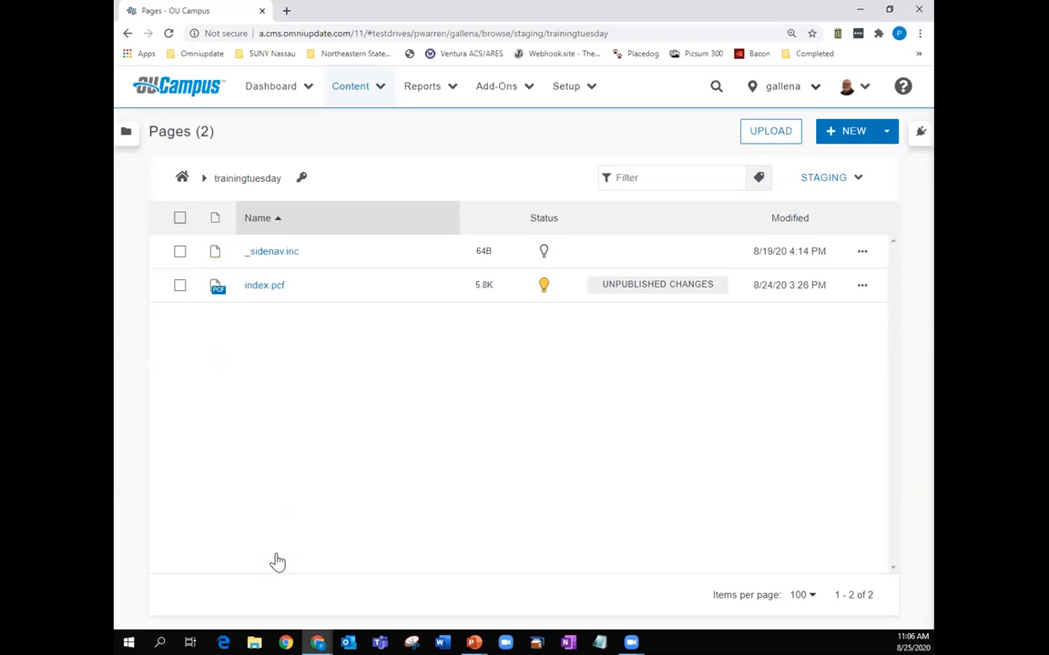
click(265, 288)
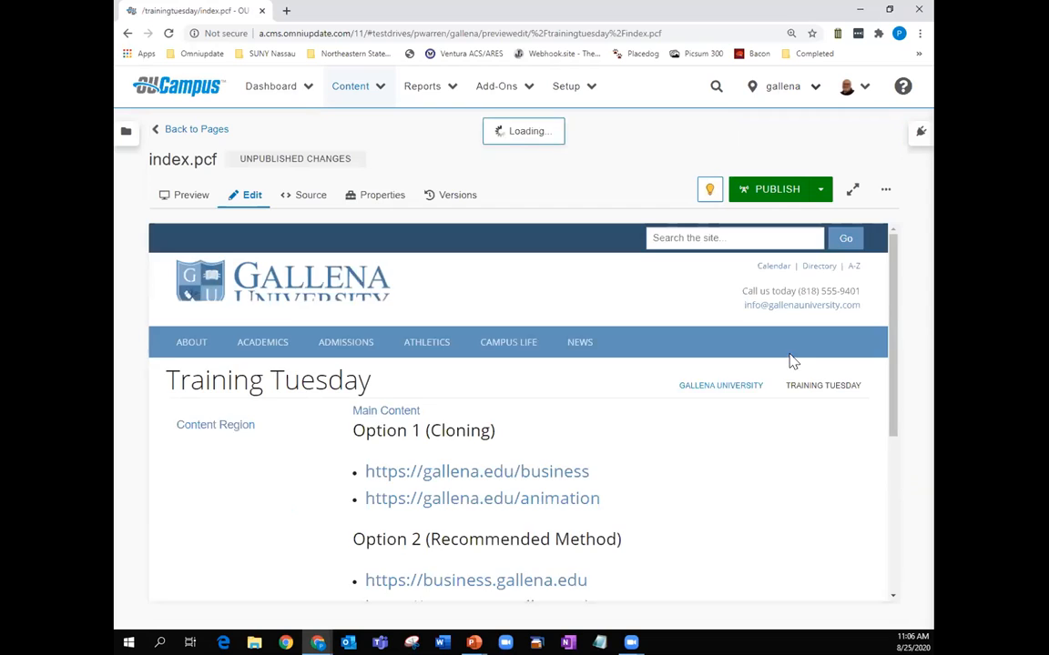
scroll(719, 464, down, 2)
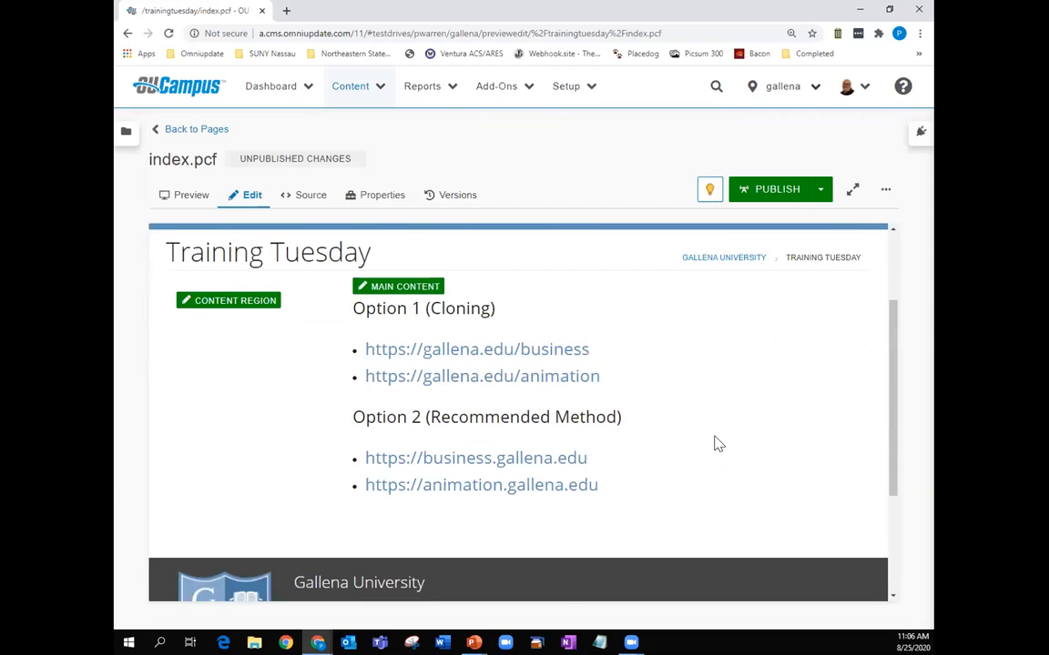
- Enlarge the Training Tuesday page and compare the site URLs listed for the cloning option and the recommended method
key(ctrl+plus)
key(ctrl+plus)
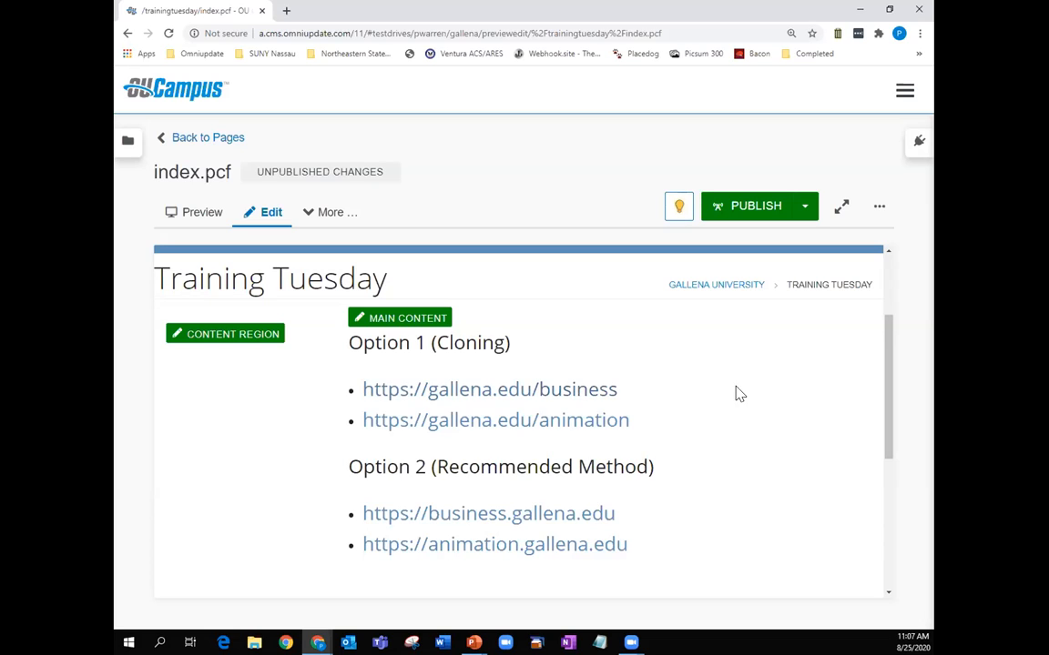
scroll(739, 393, down, 1)
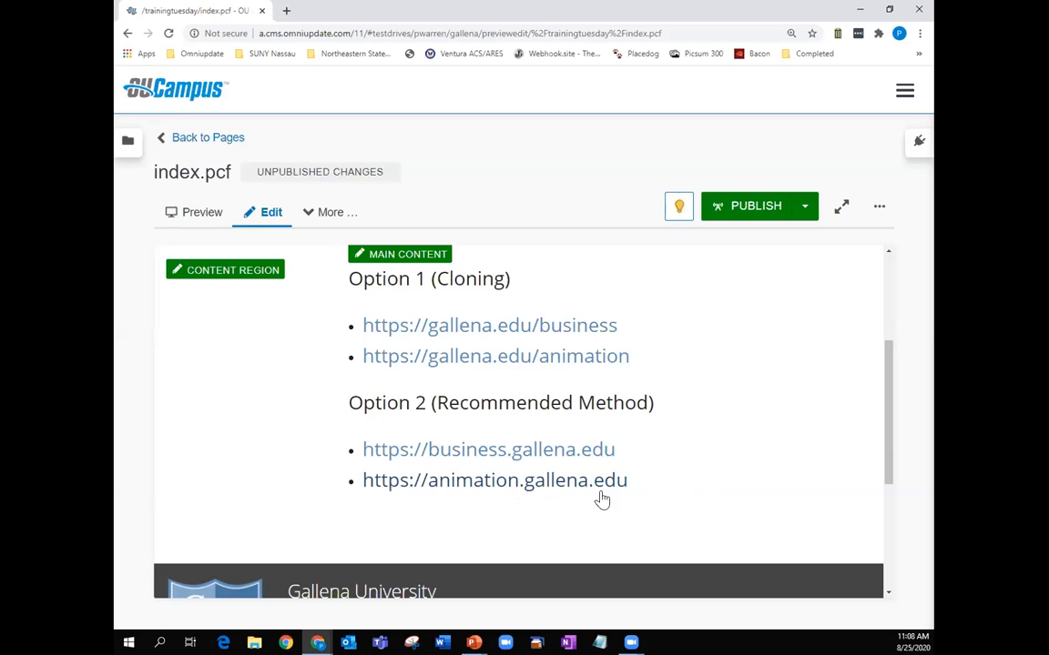
scroll(499, 283, up, 3)
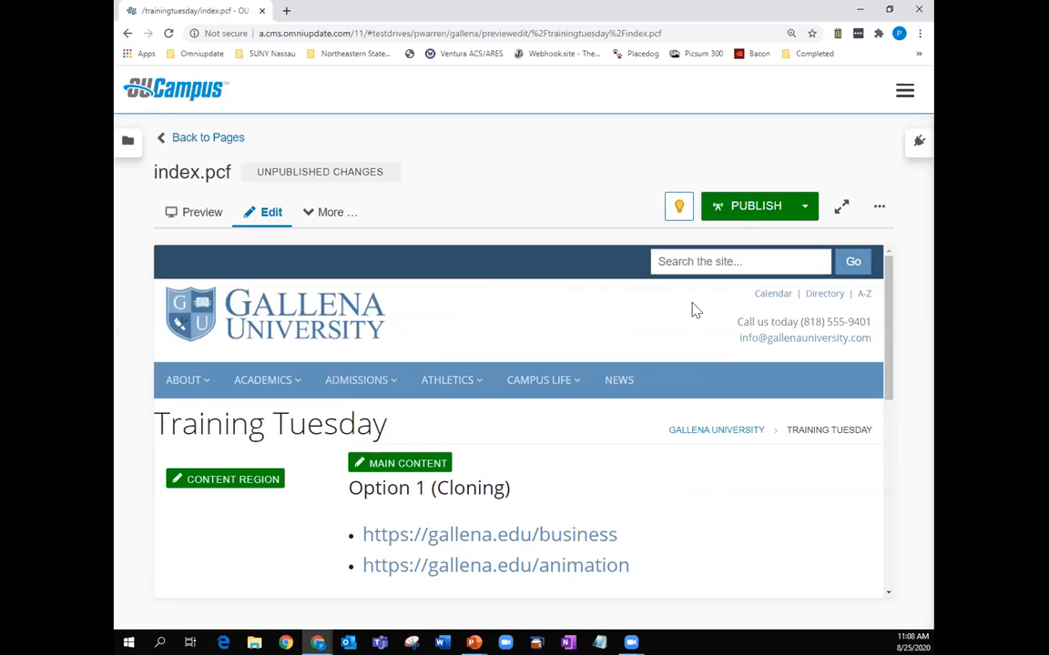
- Return to the trainingtuesday folder's file list at 110% zoom and check the available sites, keeping gallena selected
click(206, 138)
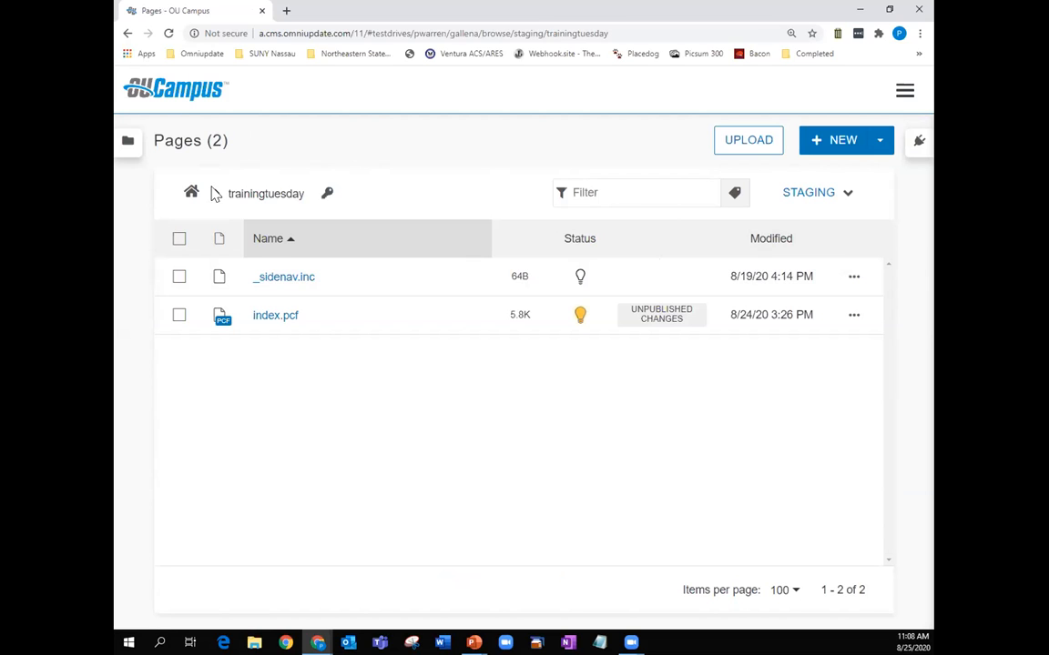
key(ctrl+minus)
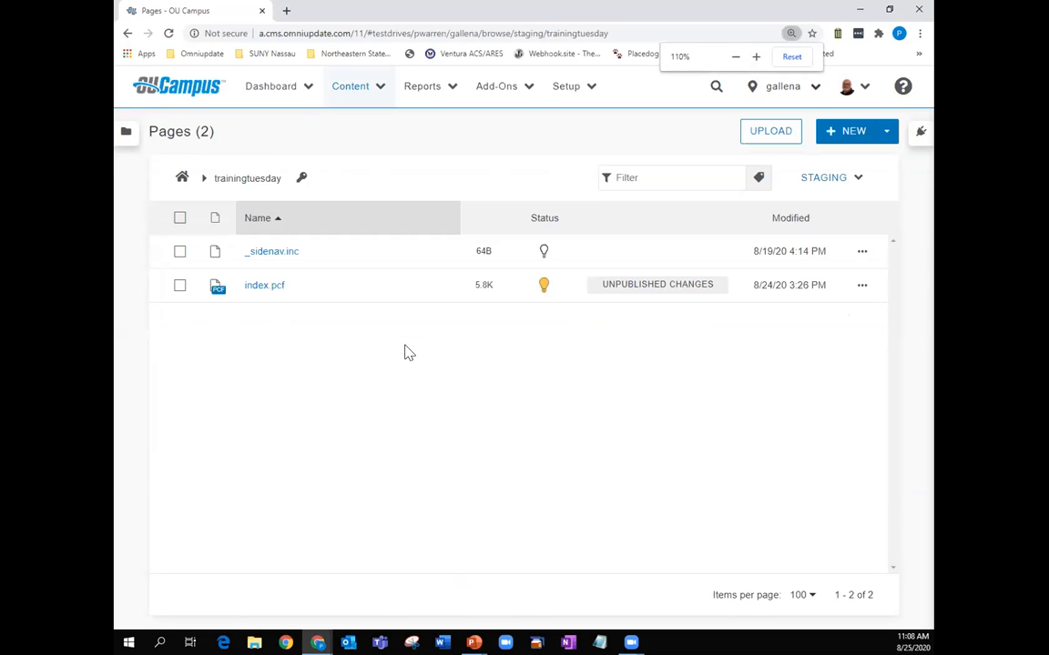
click(815, 91)
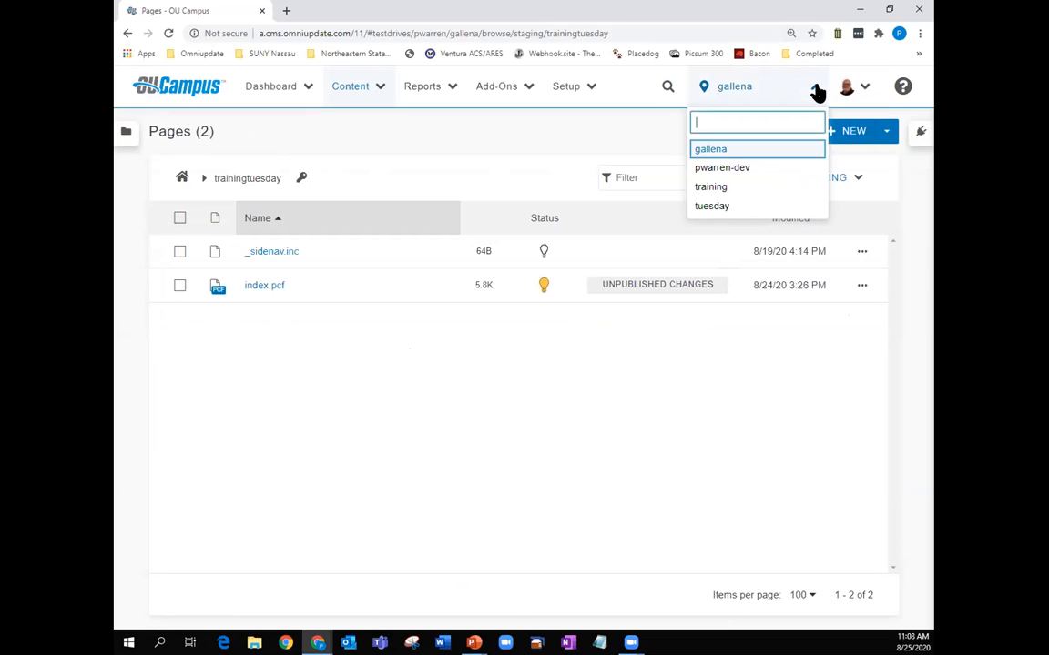
click(726, 151)
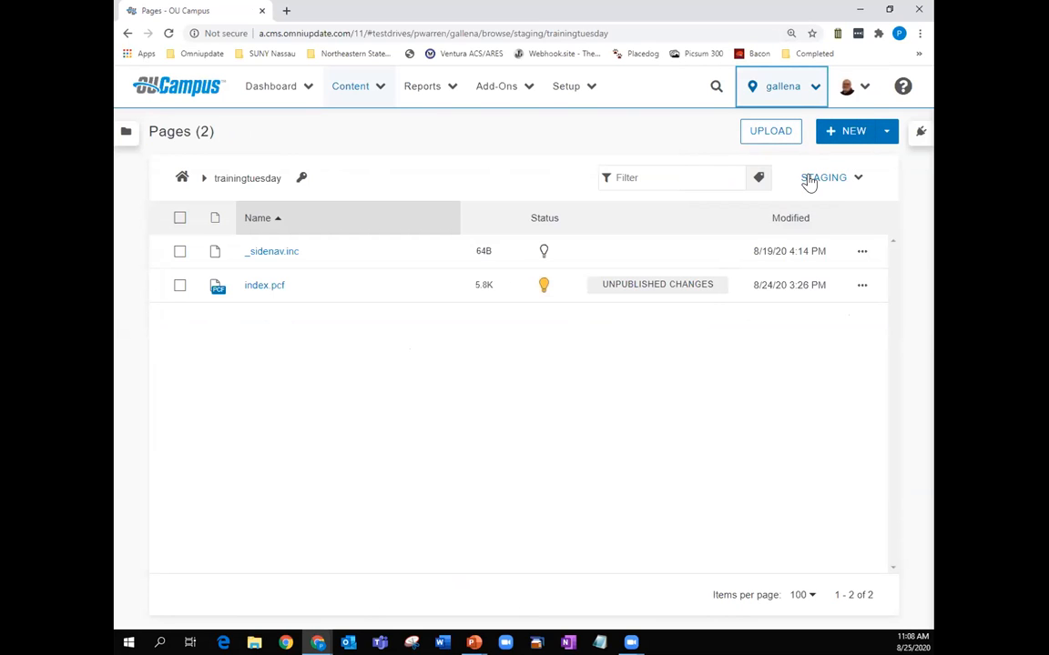
- Open the version history of the trainingtuesday index.pcf and view the page of the live version
click(269, 286)
click(454, 197)
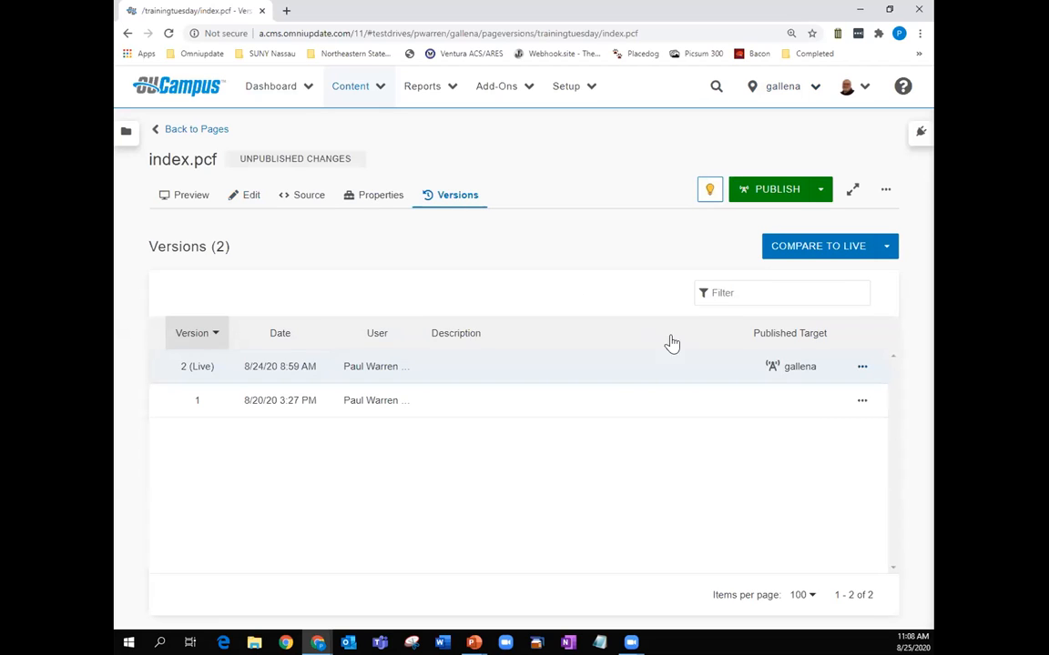
click(862, 368)
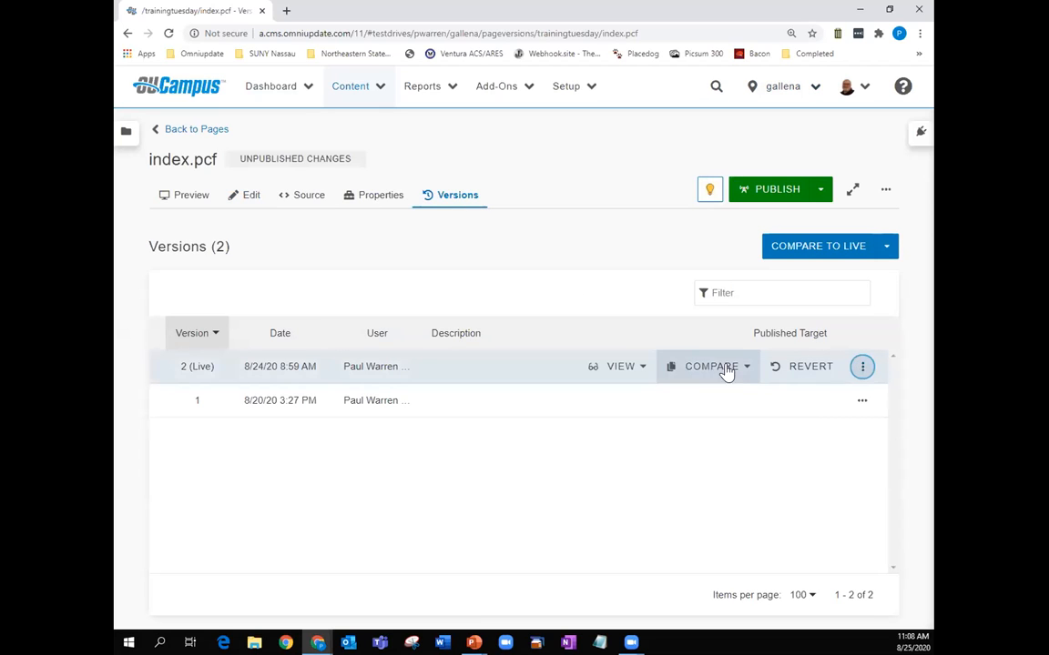
click(639, 367)
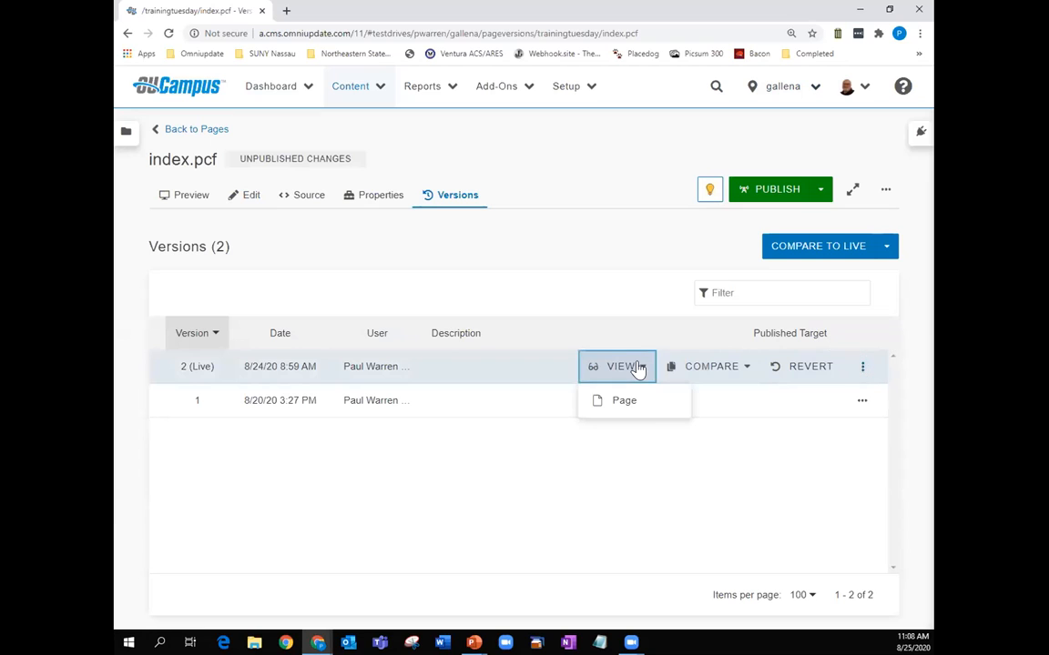
click(627, 403)
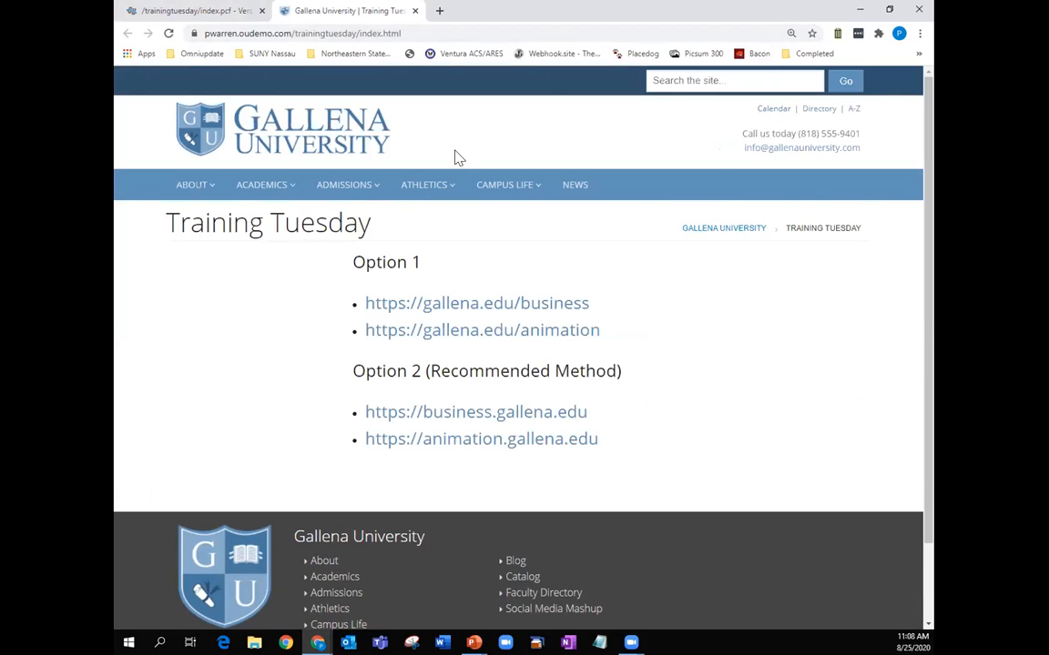
- Return to the page versions in OU Campus and switch the active site to training
click(186, 11)
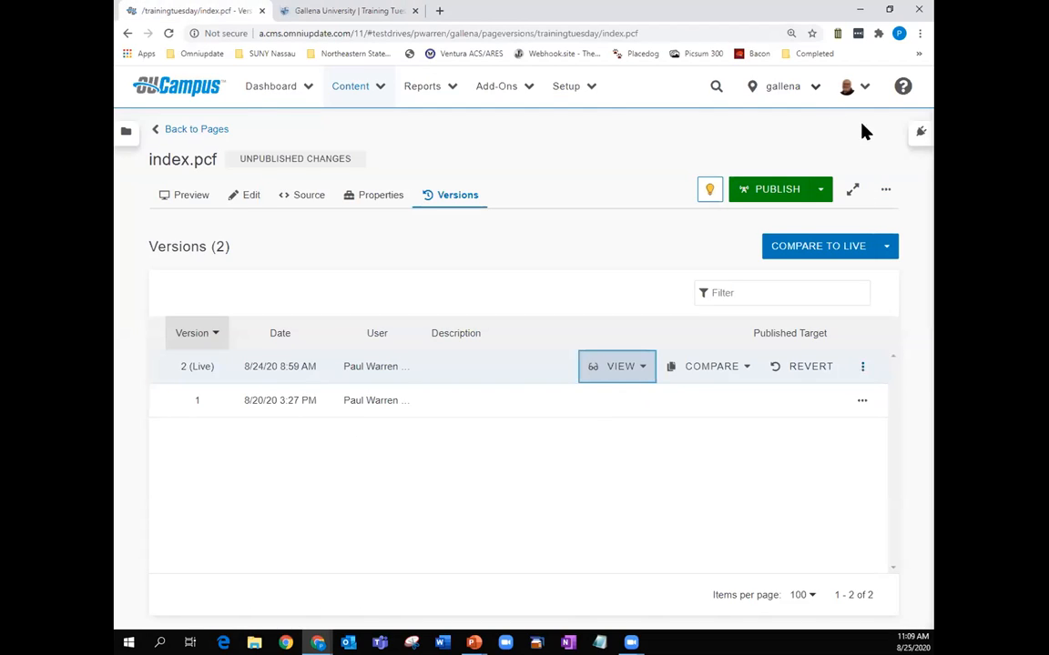
click(814, 86)
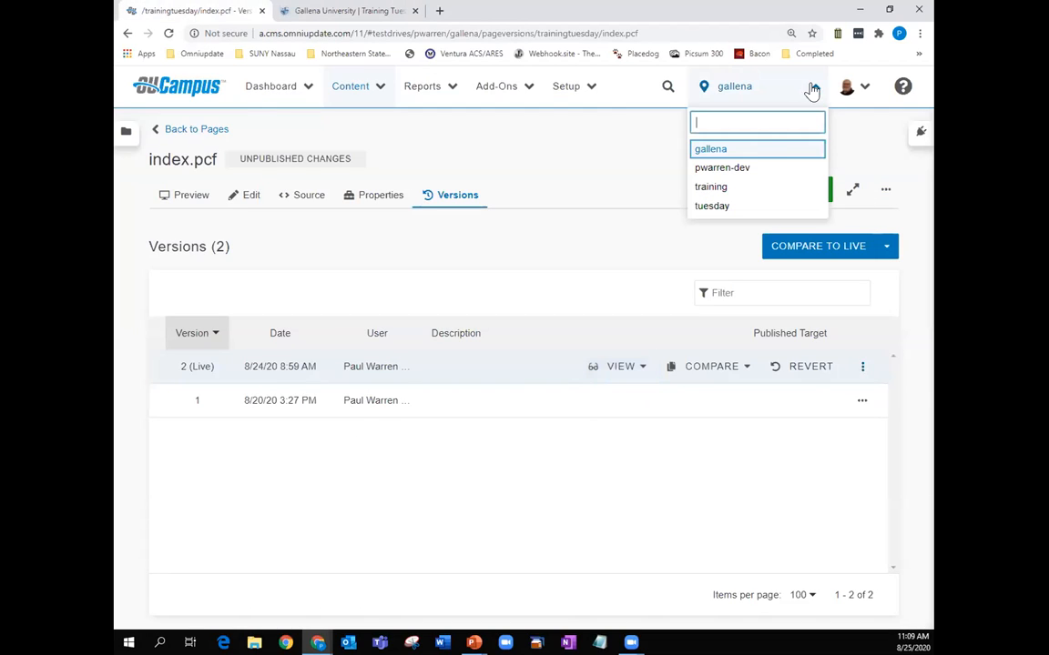
click(719, 188)
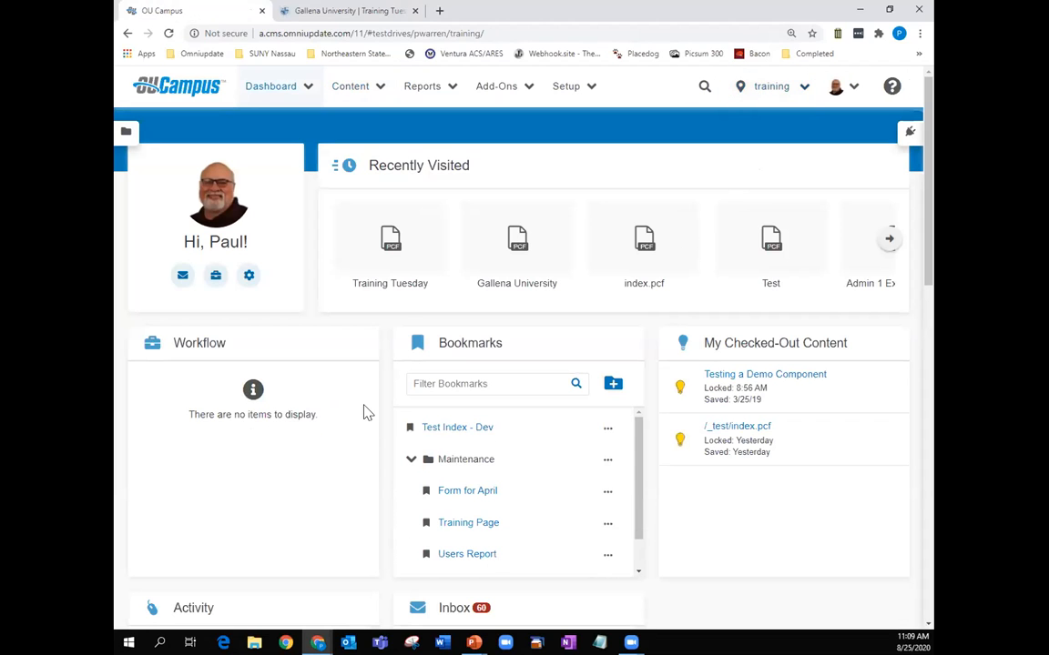
- Open index.pcf from the _test folder in the training site's pages
click(292, 89)
click(349, 91)
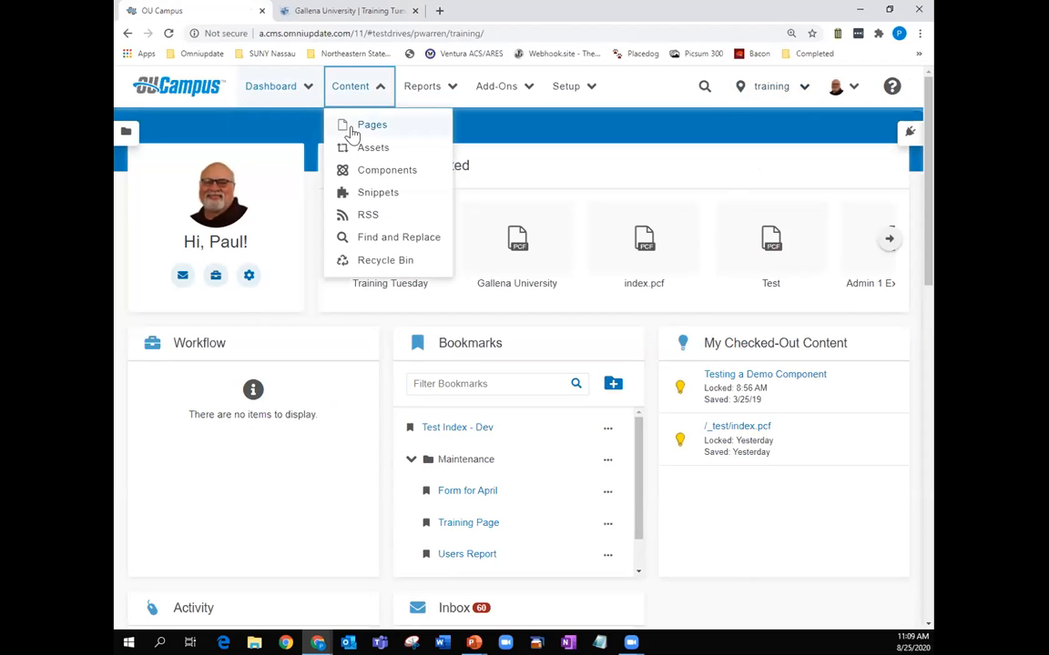
click(369, 125)
scroll(301, 437, down, 4)
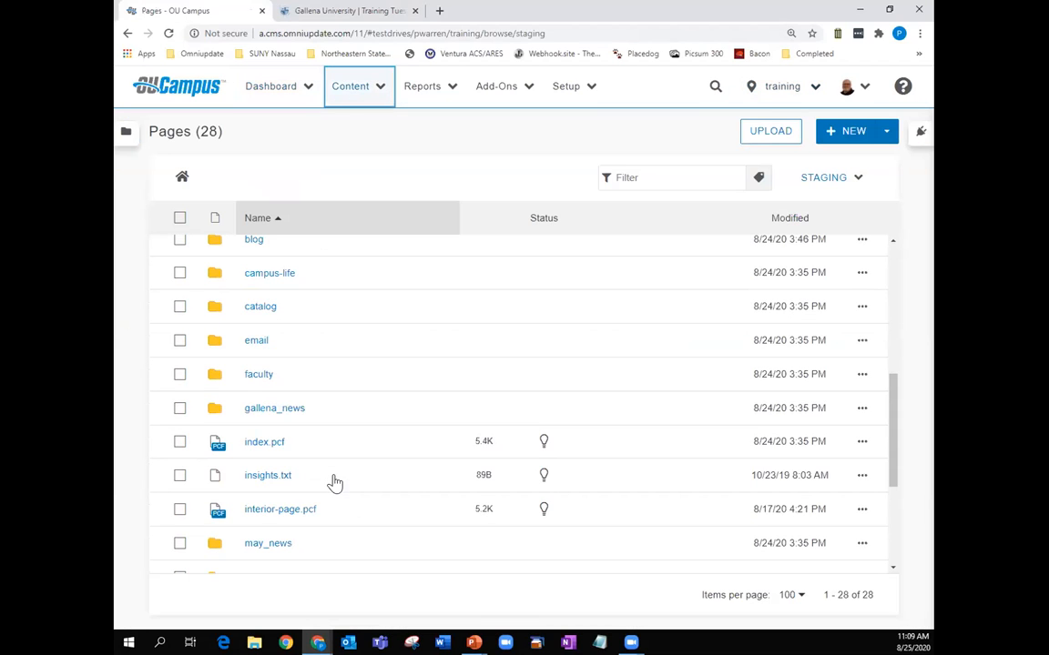
scroll(264, 372, up, 3)
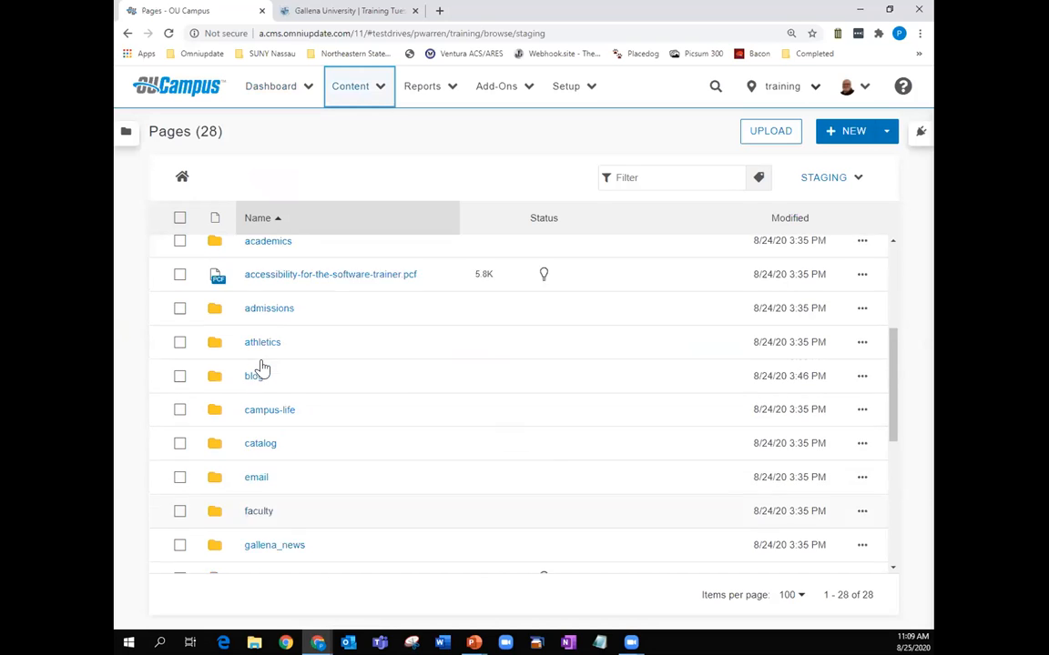
scroll(264, 361, up, 3)
click(258, 353)
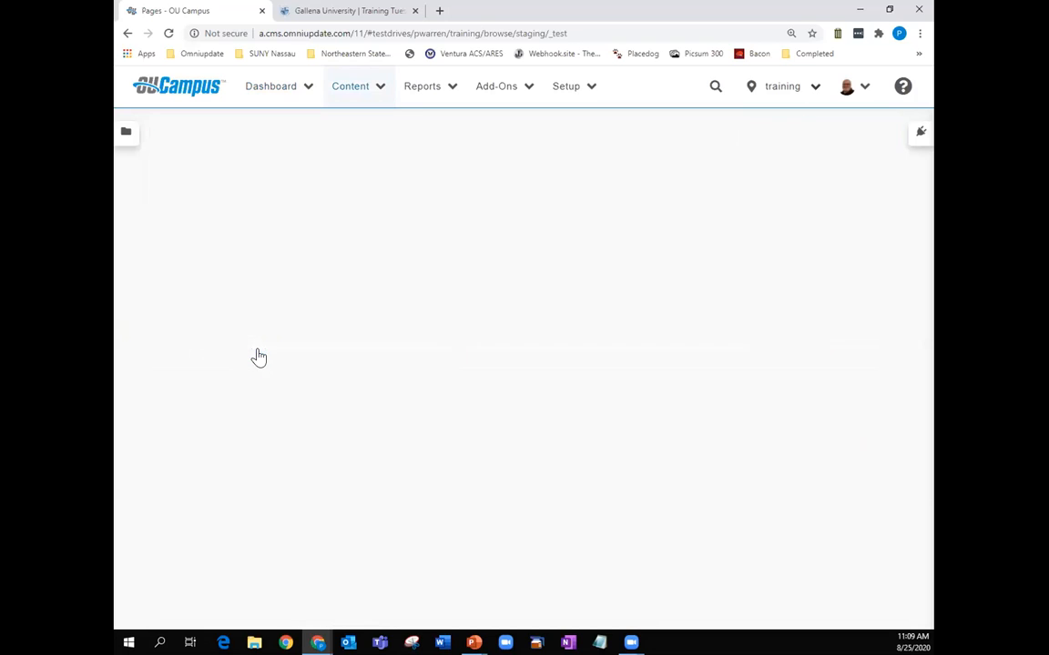
click(265, 287)
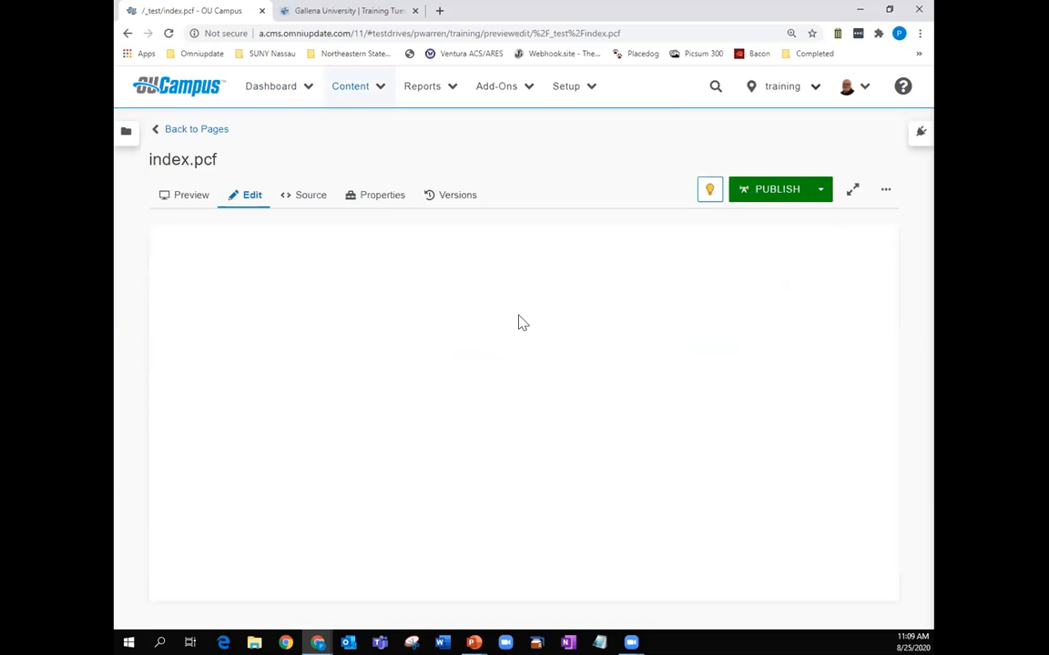
- View the published page of the training site's _test index.pcf, and return to its editor in OU Campus
click(883, 190)
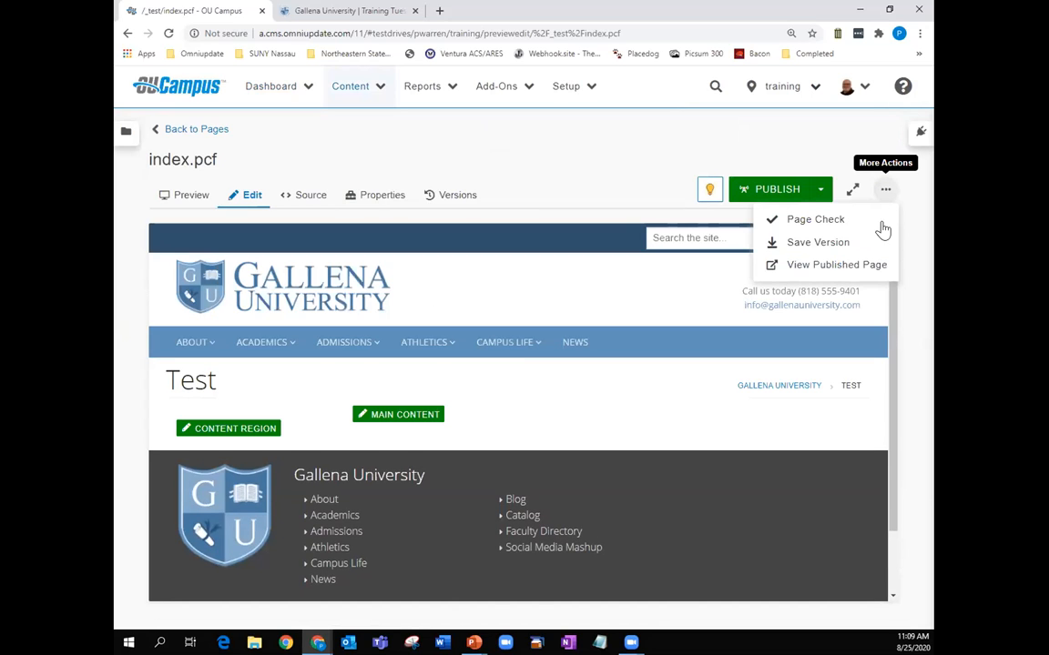
click(836, 265)
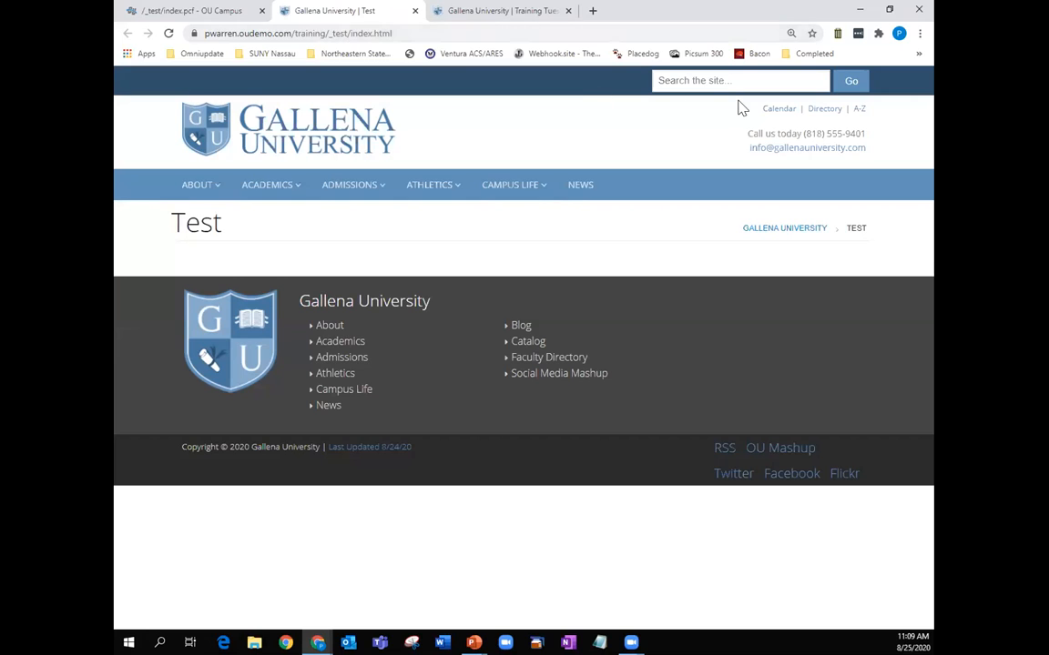
click(244, 17)
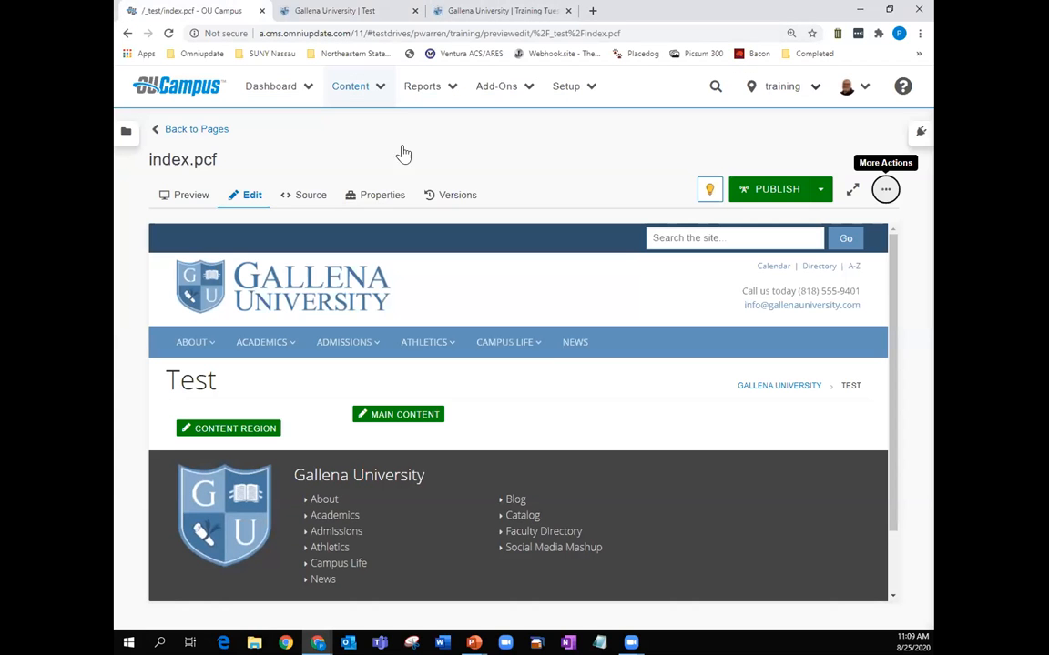
- Switch the active site to the dev site and open index.pcf from its _test folder
click(815, 91)
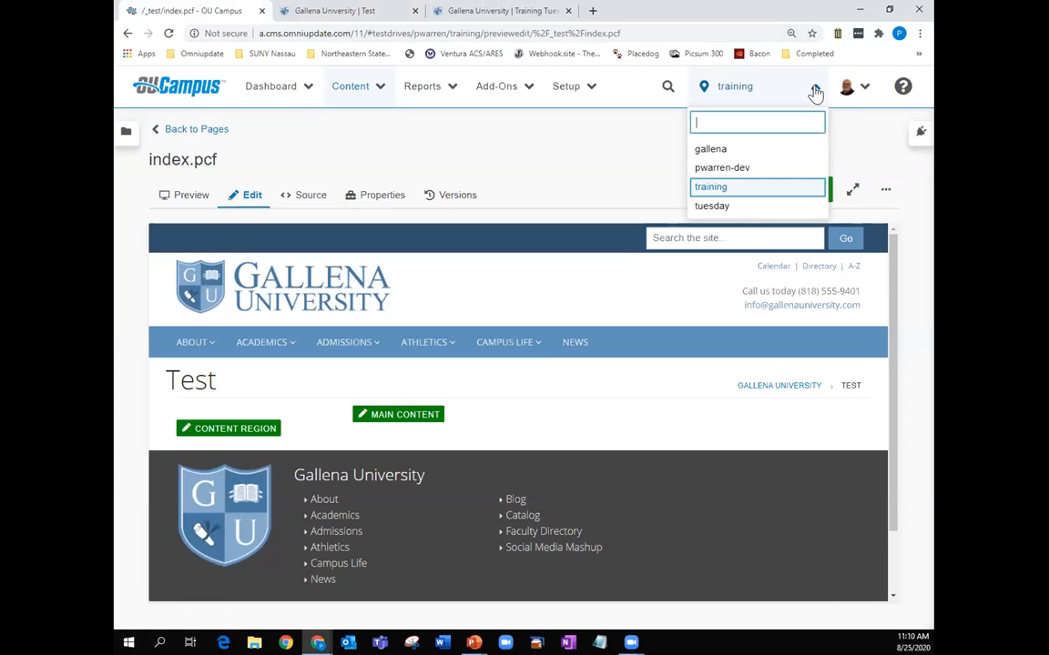
click(734, 171)
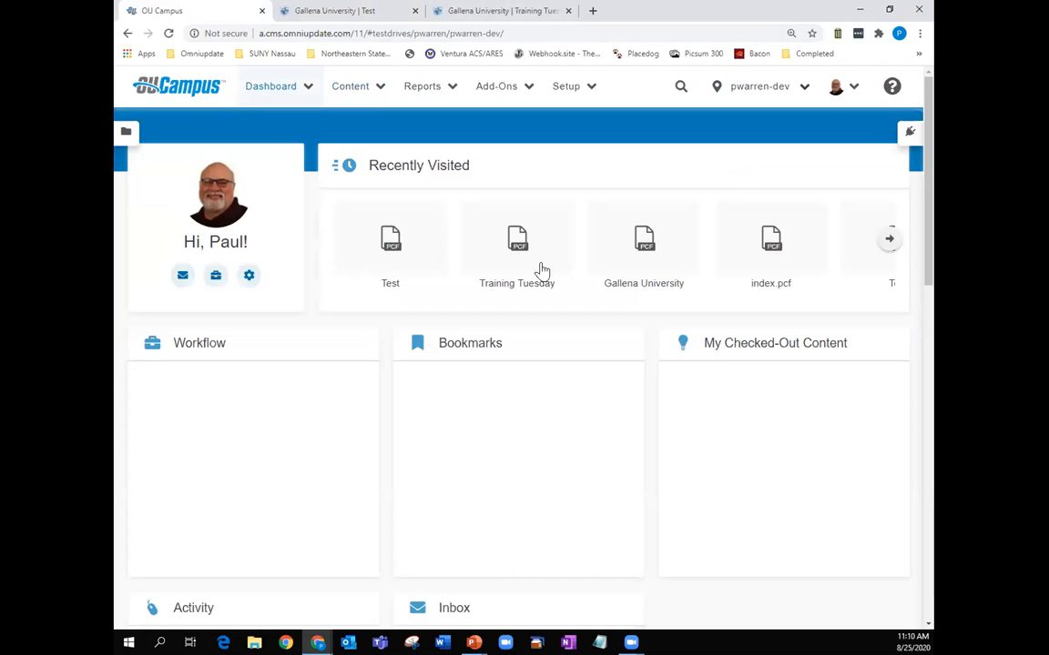
click(370, 91)
click(374, 128)
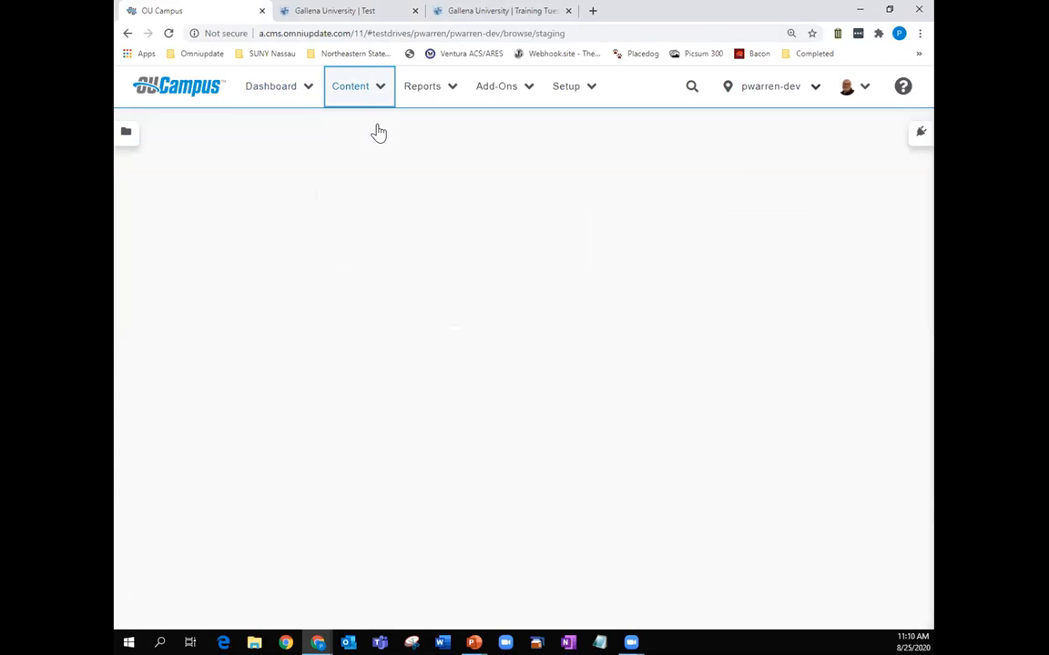
click(261, 357)
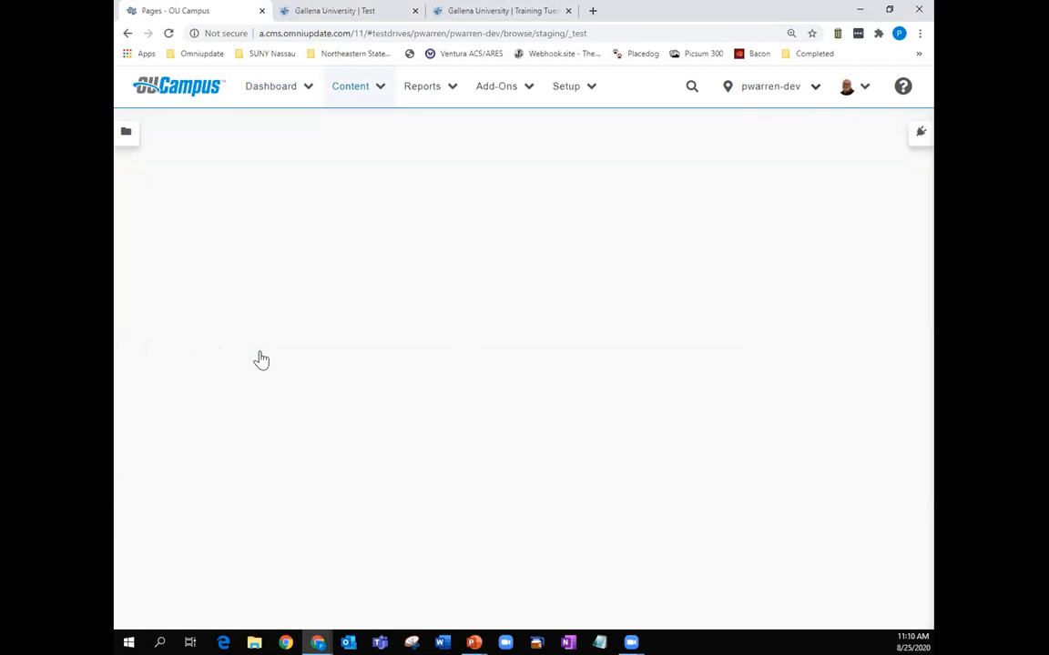
click(265, 288)
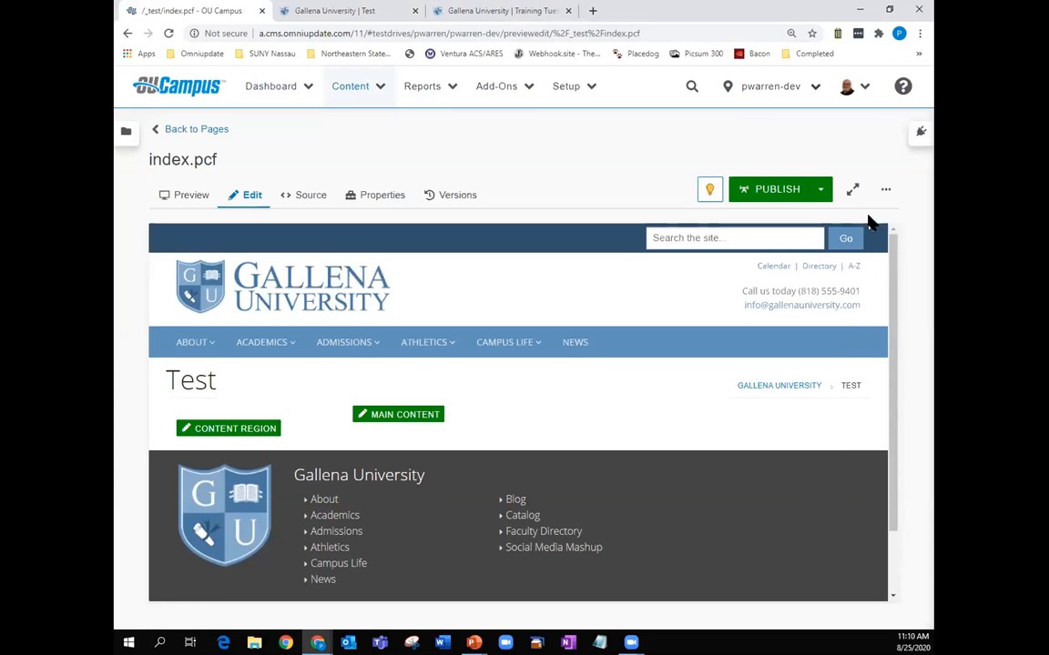
- View the published page of the dev site's _test index.pcf, and close all published page tabs
click(885, 189)
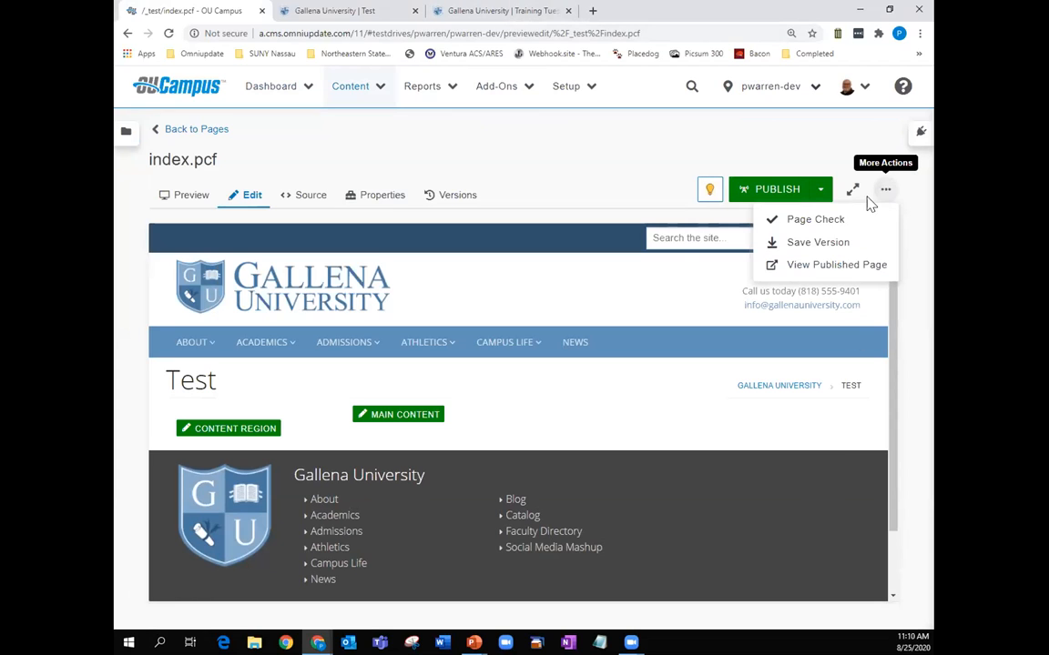
click(817, 266)
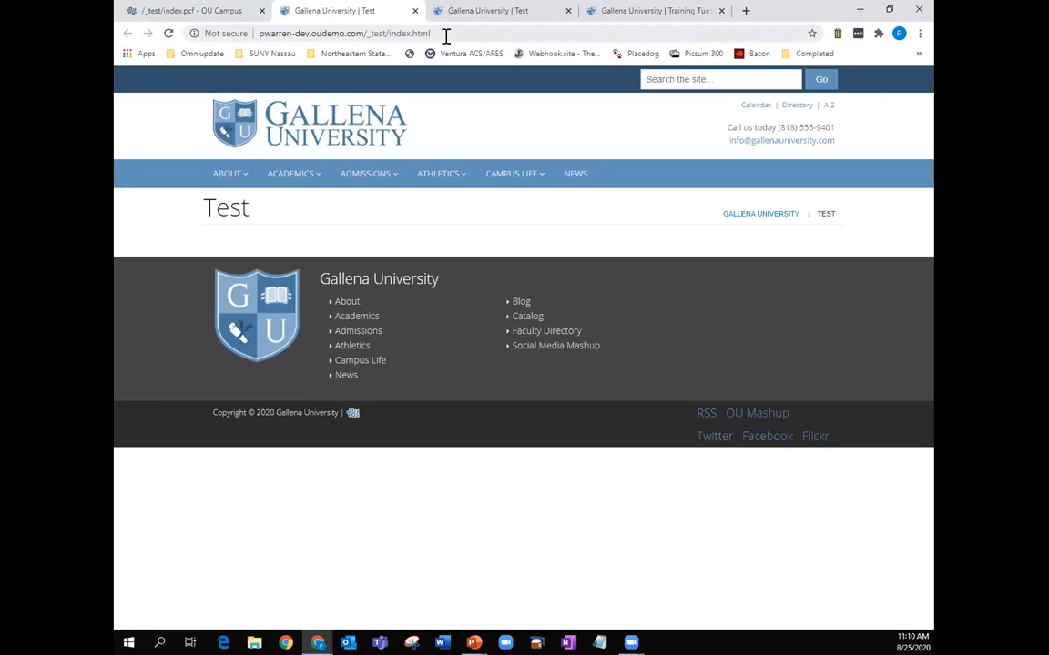
click(568, 11)
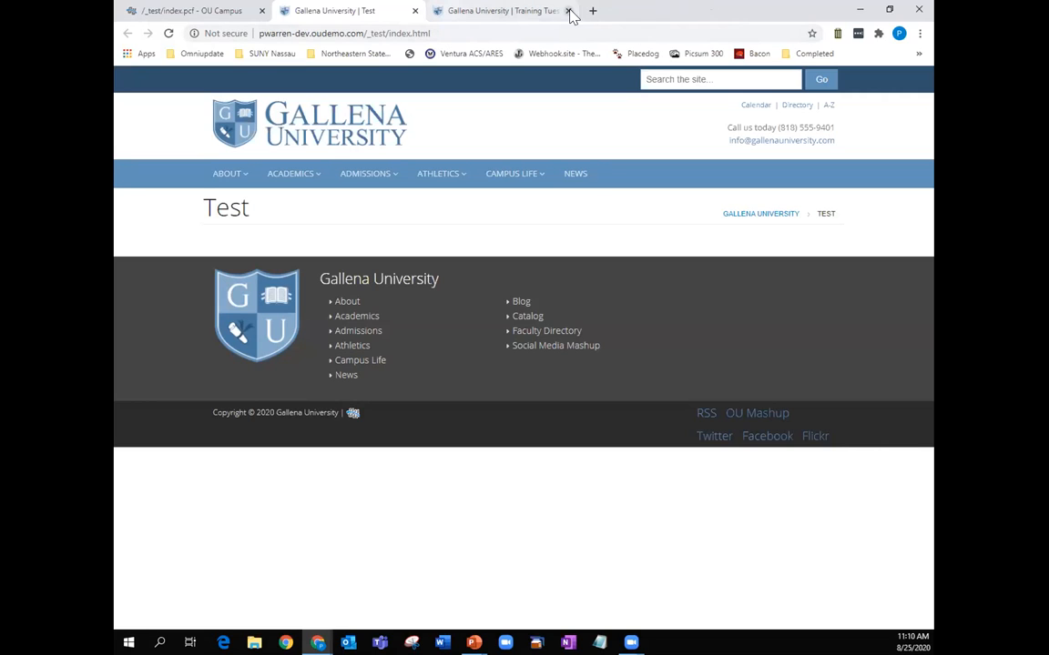
click(568, 11)
click(415, 11)
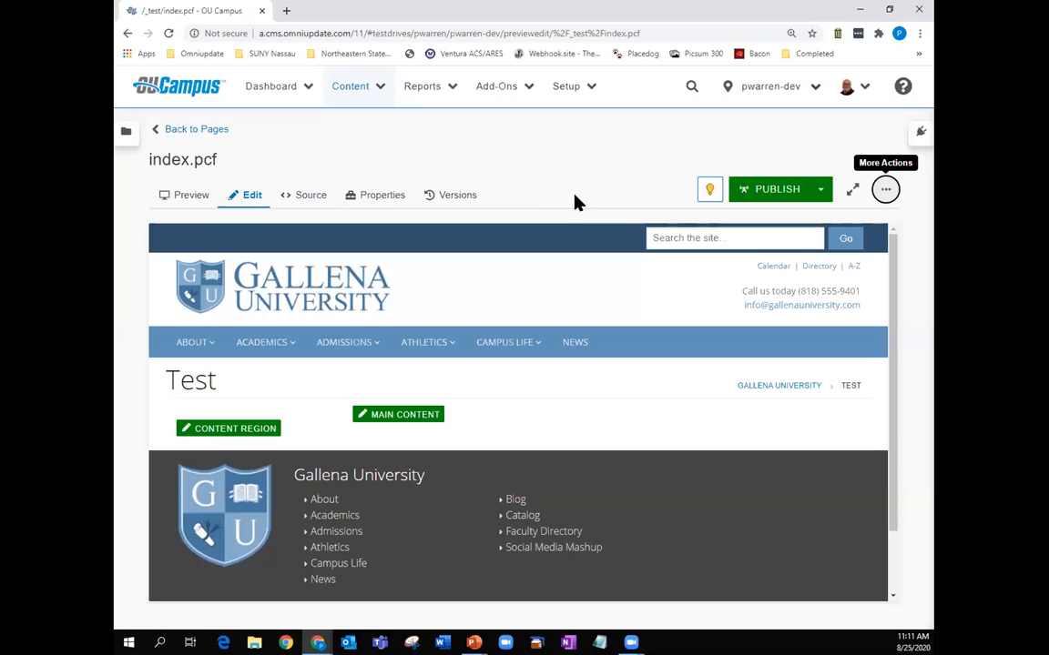
- Switch the active site to gallena and open the recently visited Training Tuesday page from the dashboard
click(815, 86)
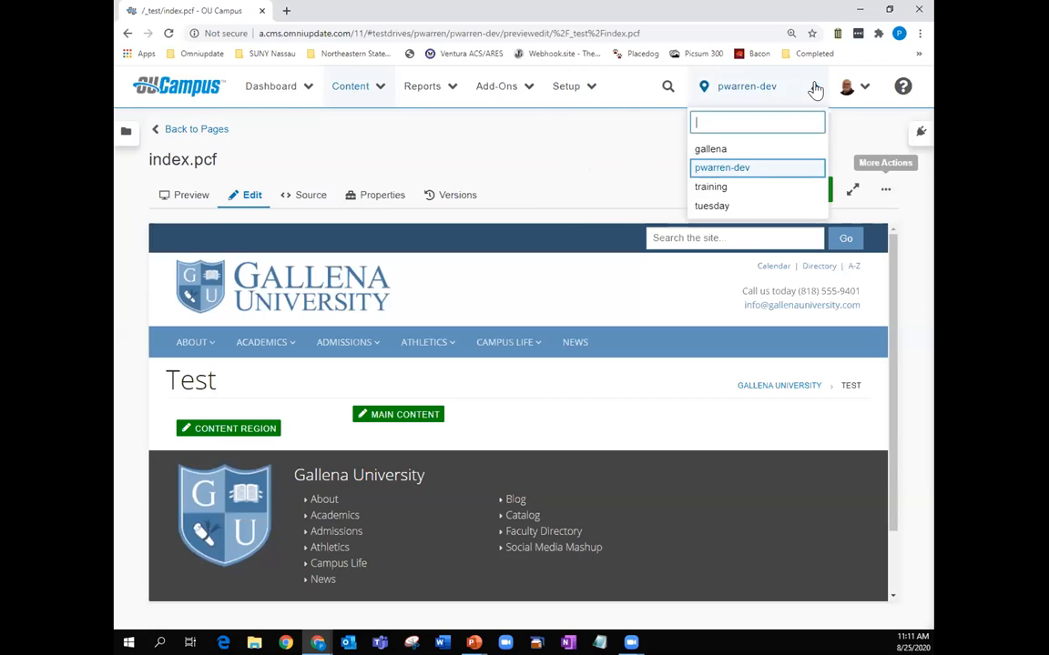
click(720, 152)
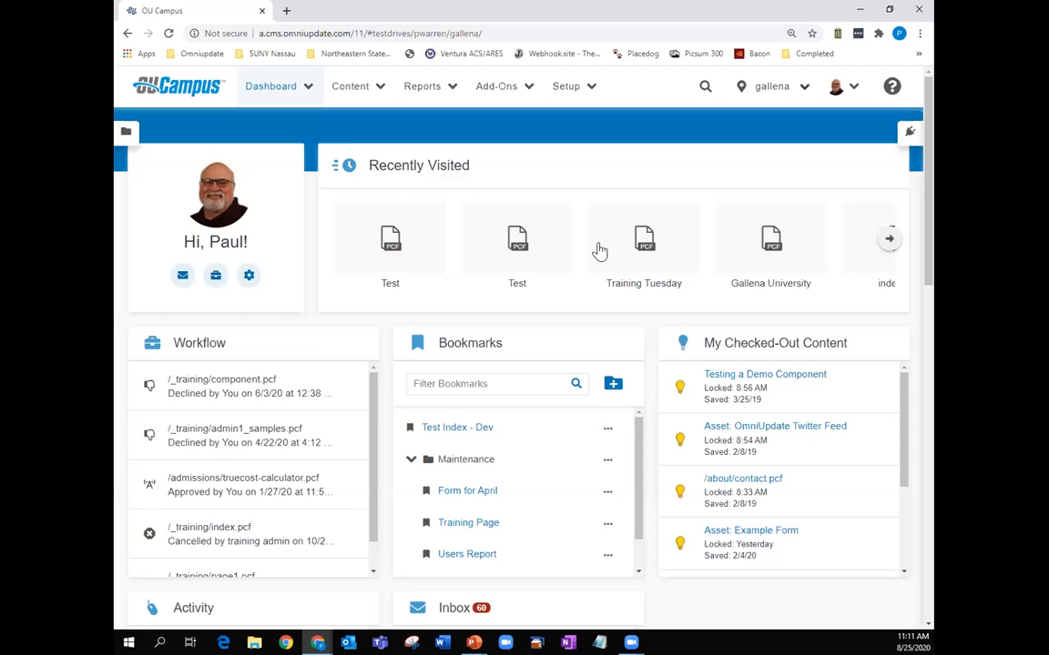
click(643, 244)
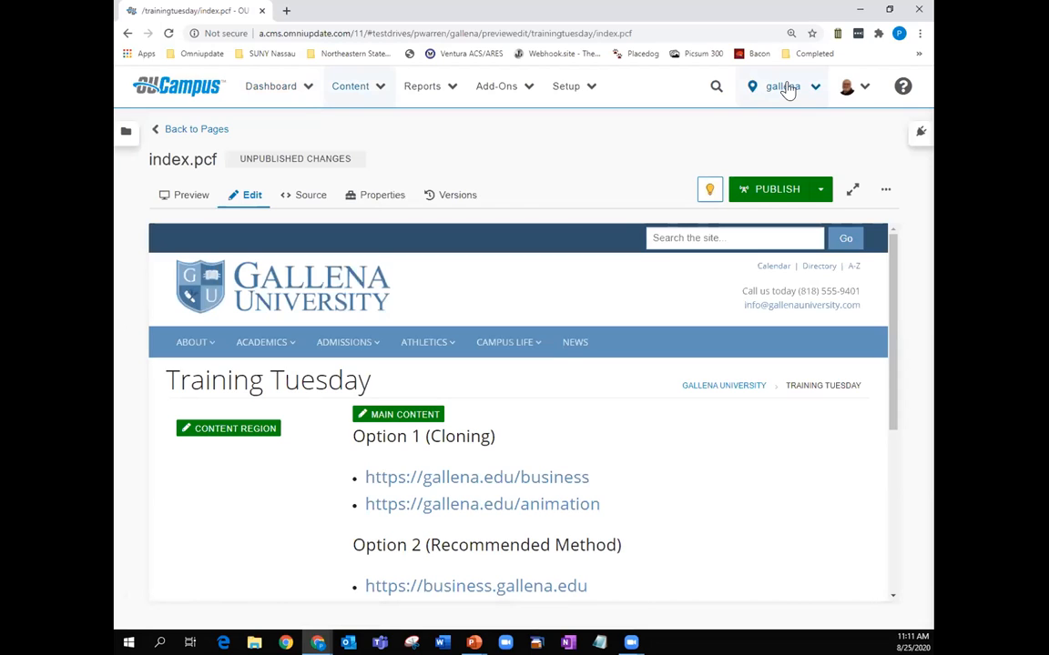
- Return to My Dashboard and open the dev site's recently visited Test page to switch sites through it
click(281, 90)
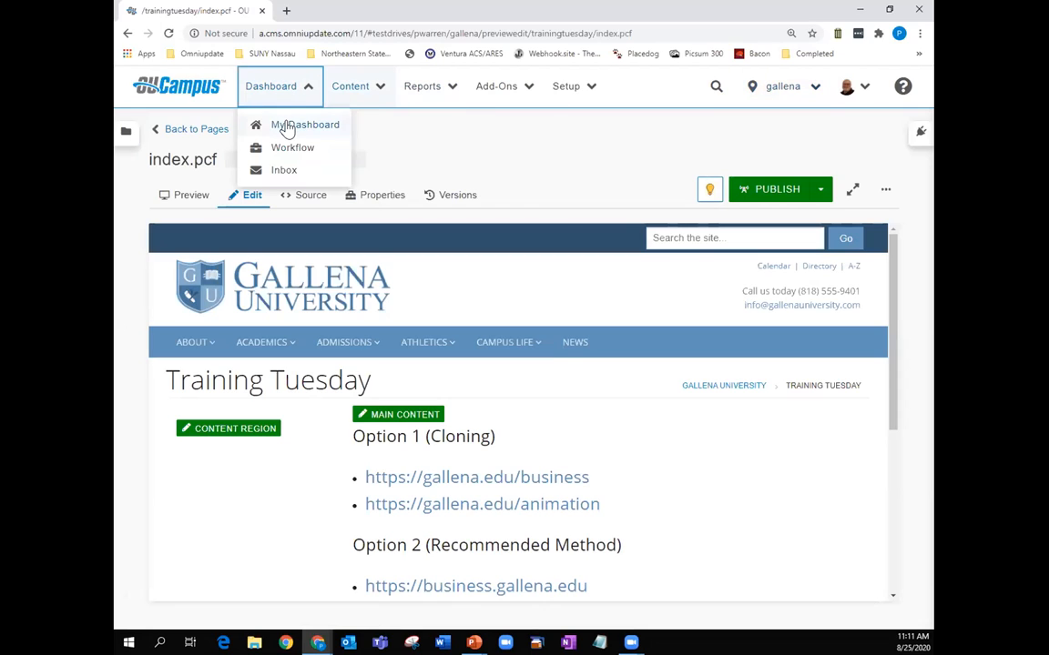
click(285, 126)
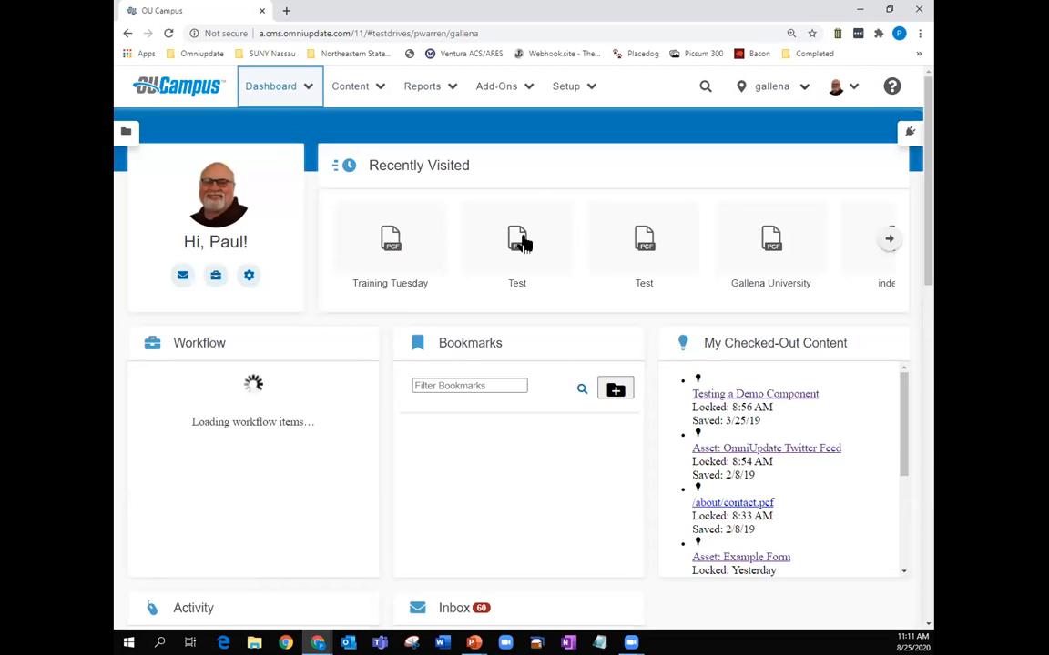
click(518, 241)
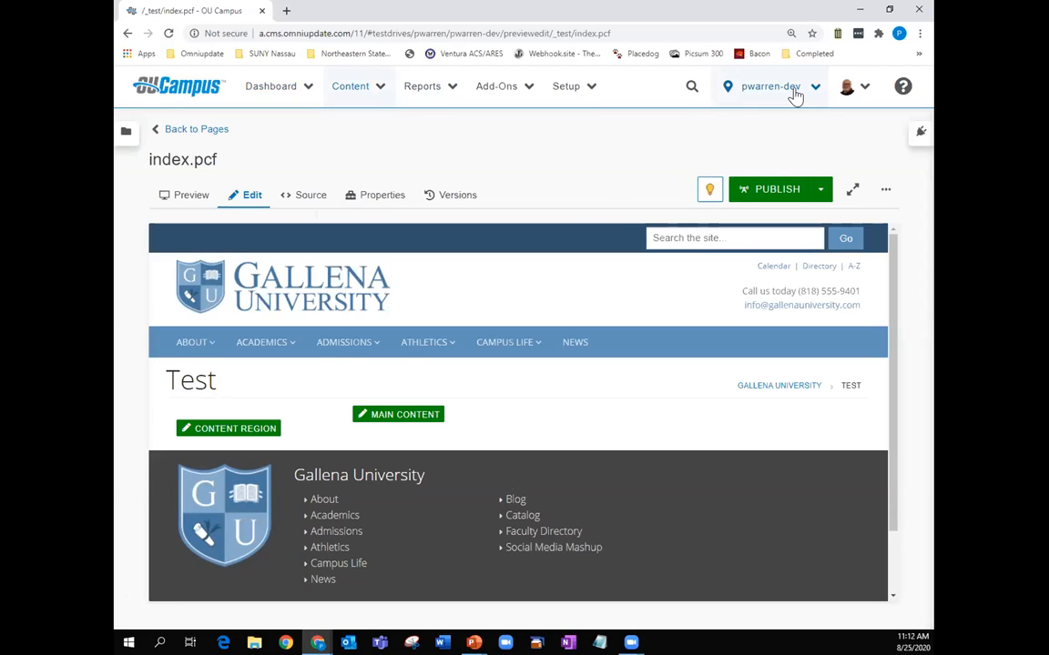
- Go back to My Dashboard and switch back to gallena by reopening the recently visited Training Tuesday page
click(286, 87)
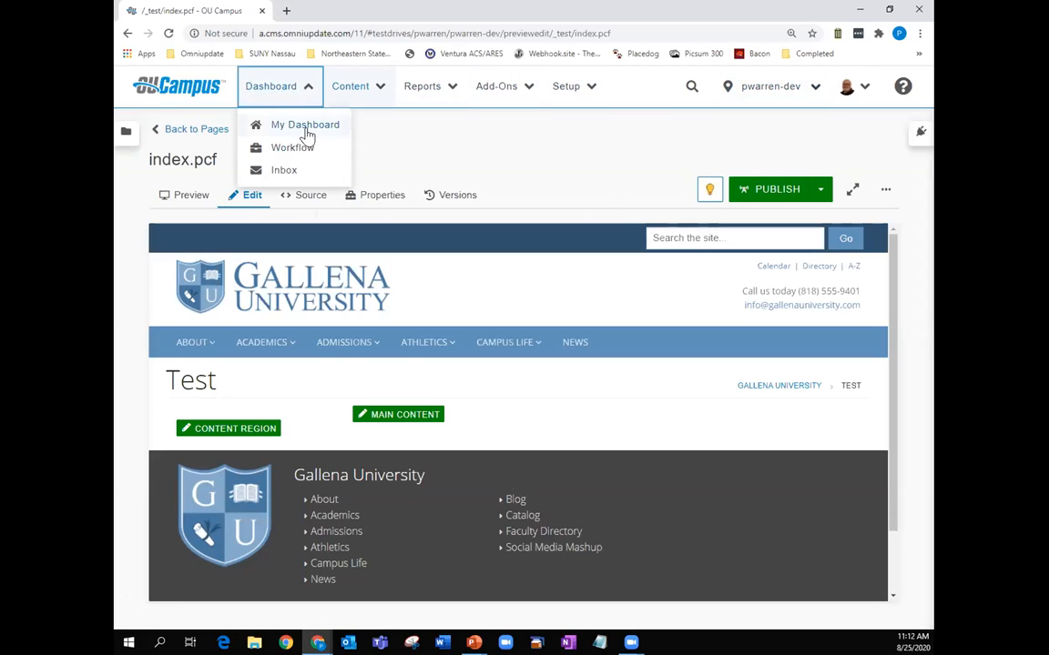
click(305, 134)
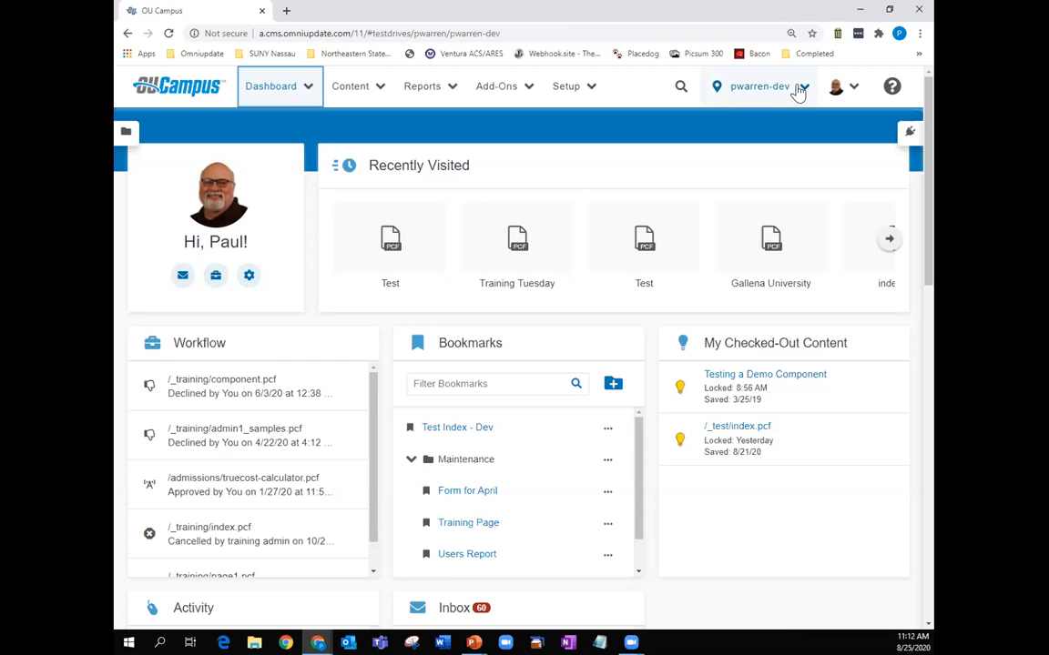
click(516, 240)
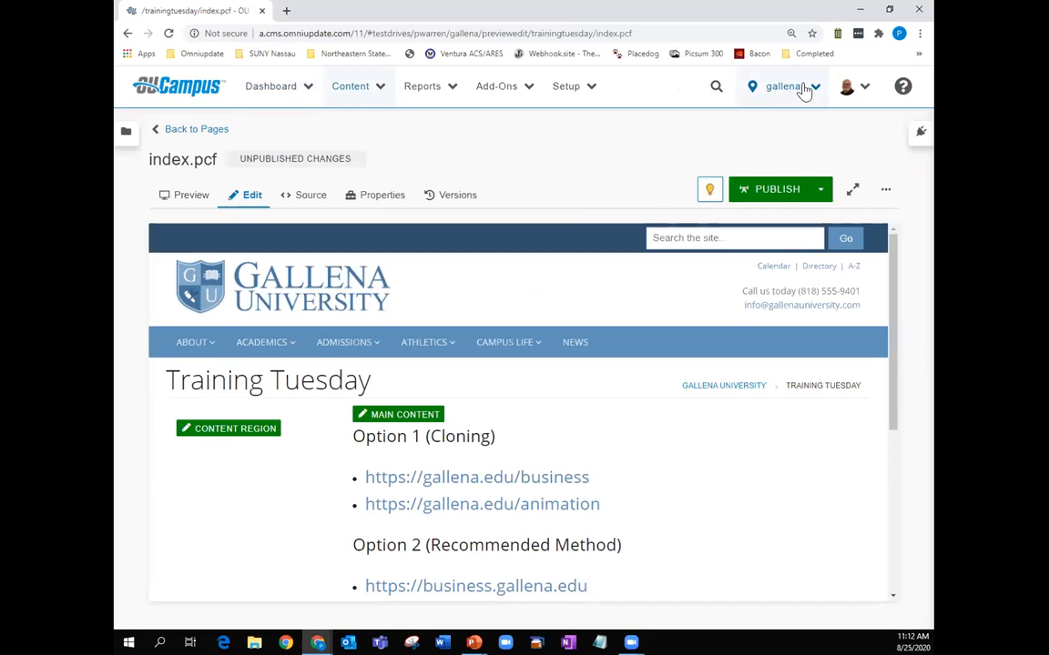
- Check the Training Tuesday page's additional actions and the Gadgets sidebar, leaving the sidebar closed
click(883, 193)
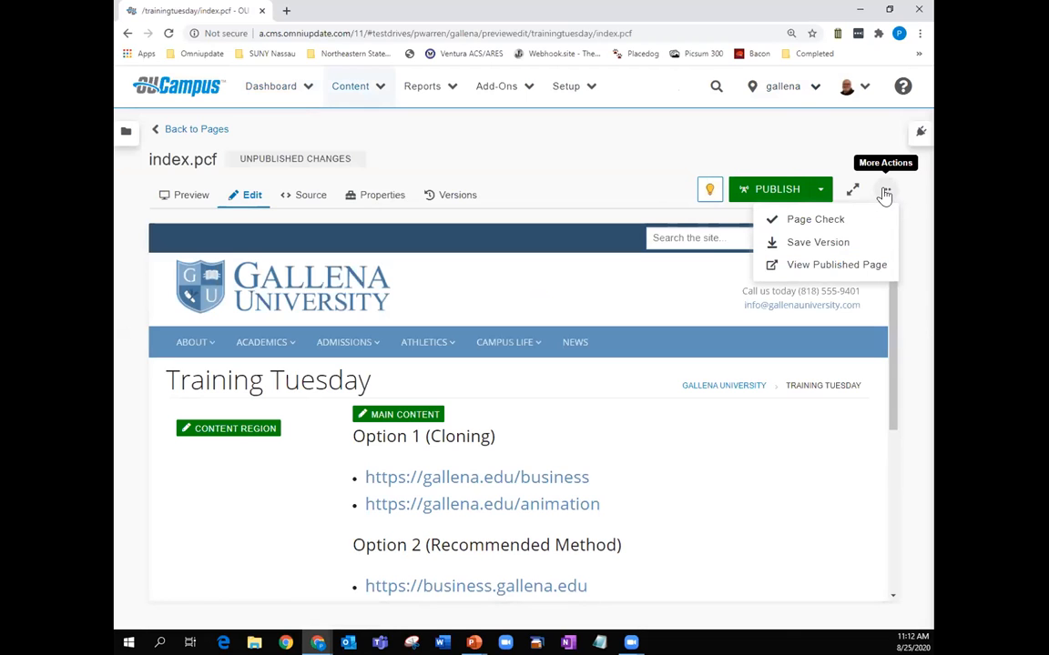
click(919, 134)
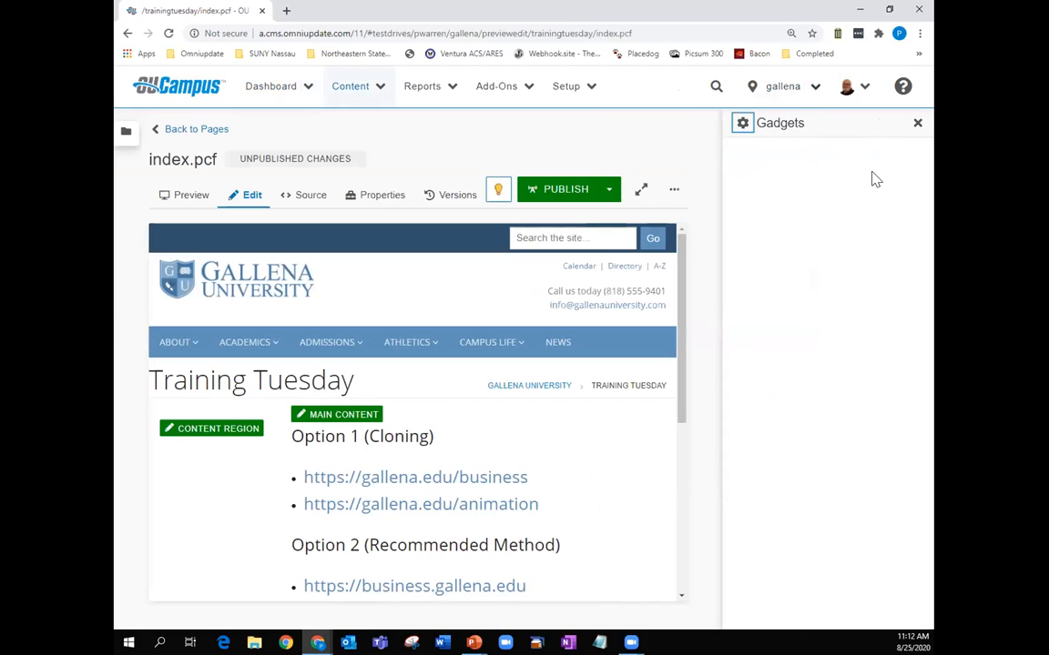
click(917, 125)
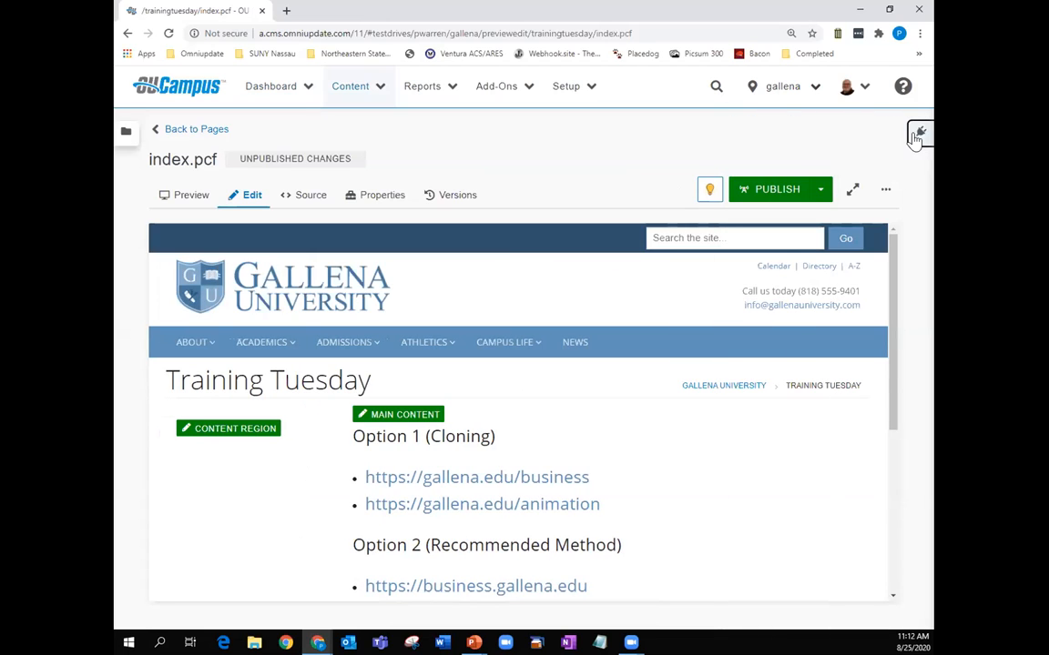
click(920, 137)
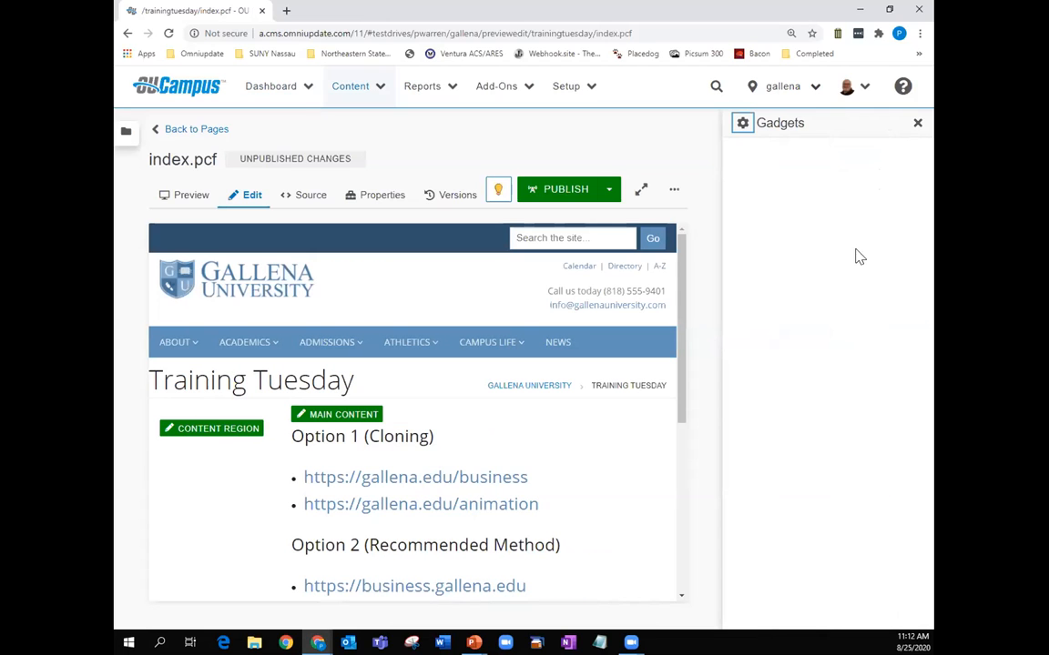
click(918, 124)
- Return to the gallena dashboard and examine its gadgets, including the bookmarks in the Maintenance folder
click(284, 85)
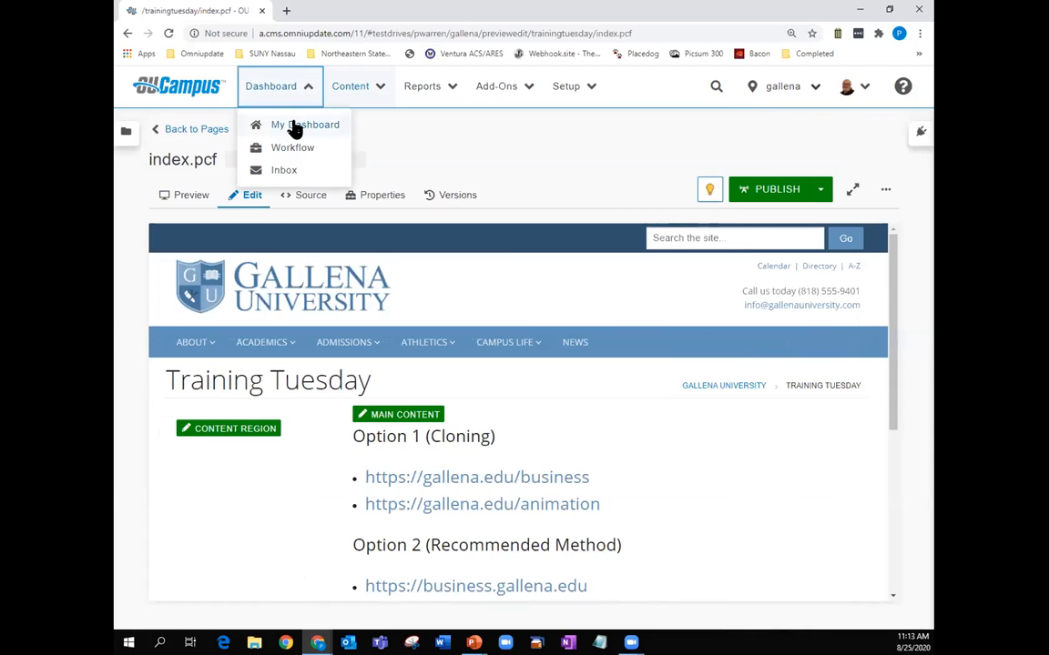
click(295, 130)
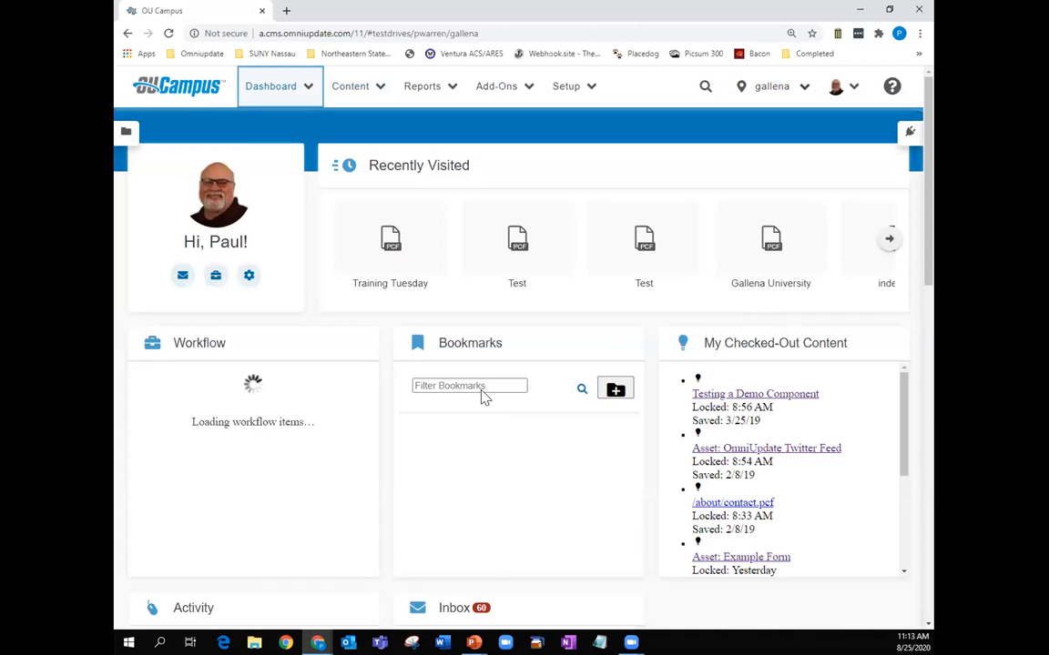
scroll(515, 387, down, 2)
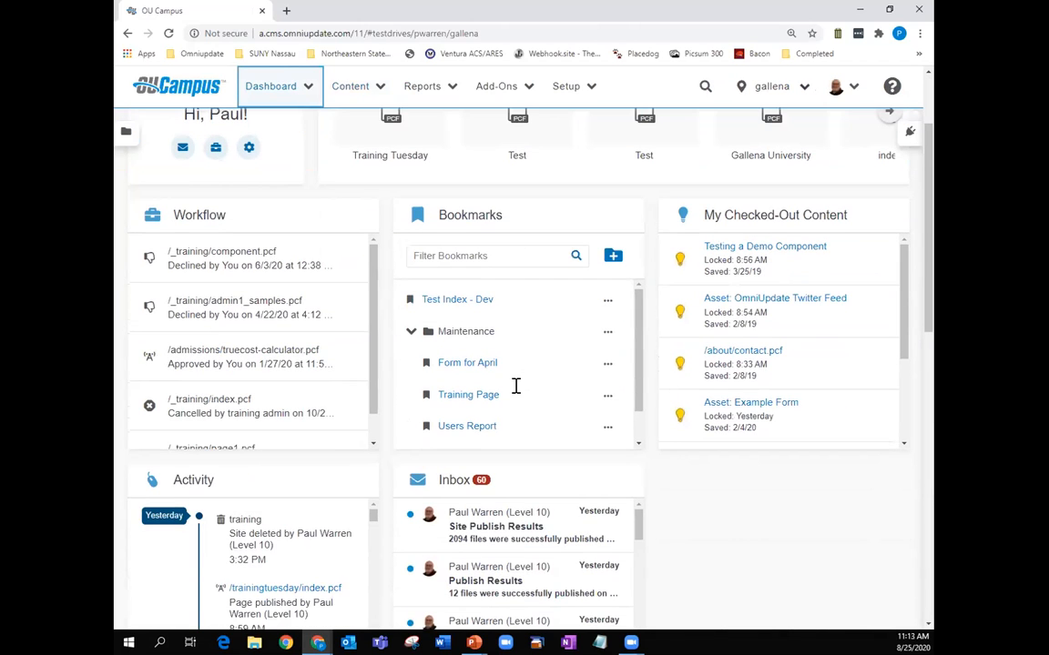
scroll(515, 387, up, 2)
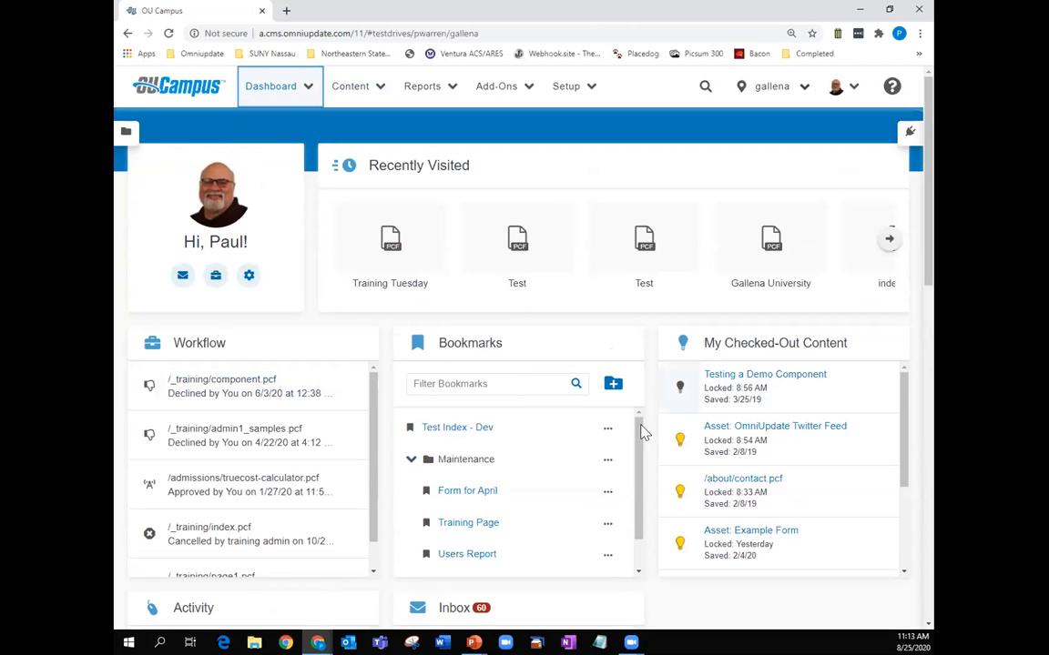
scroll(592, 433, down, 4)
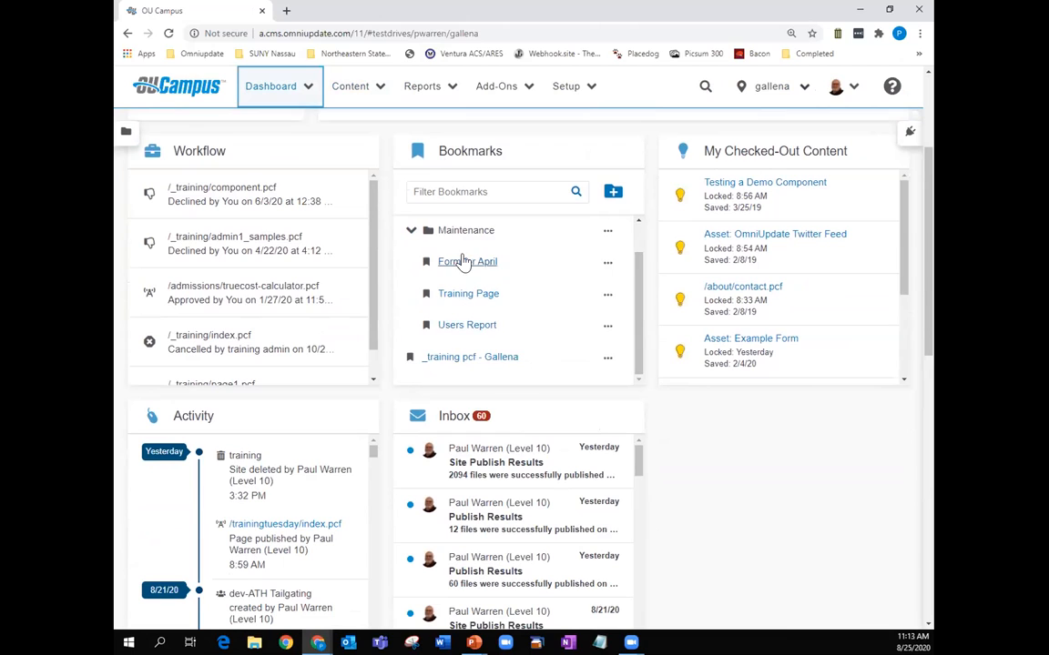
- Open the Test Index - Dev bookmark to switch to the dev site, and check the site selector's list
scroll(464, 262, up, 1)
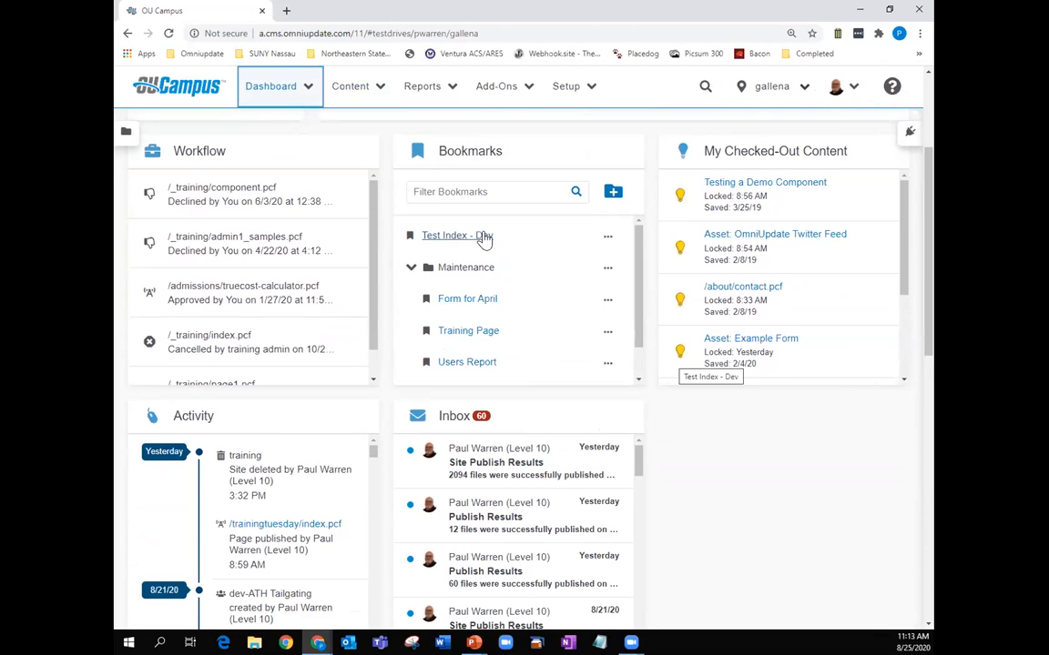
click(460, 238)
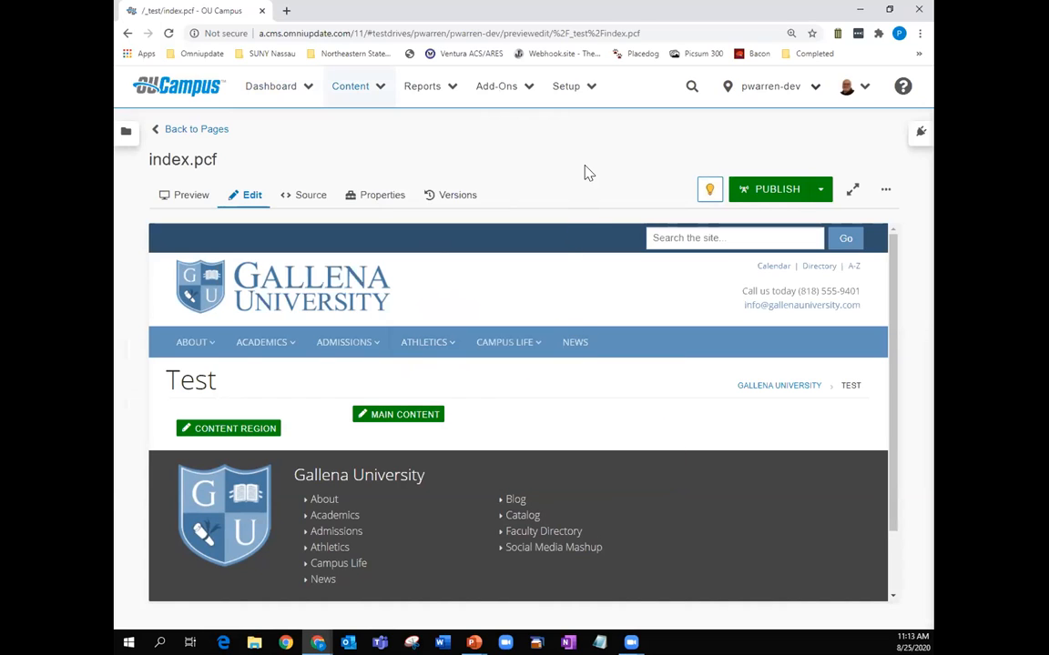
click(815, 91)
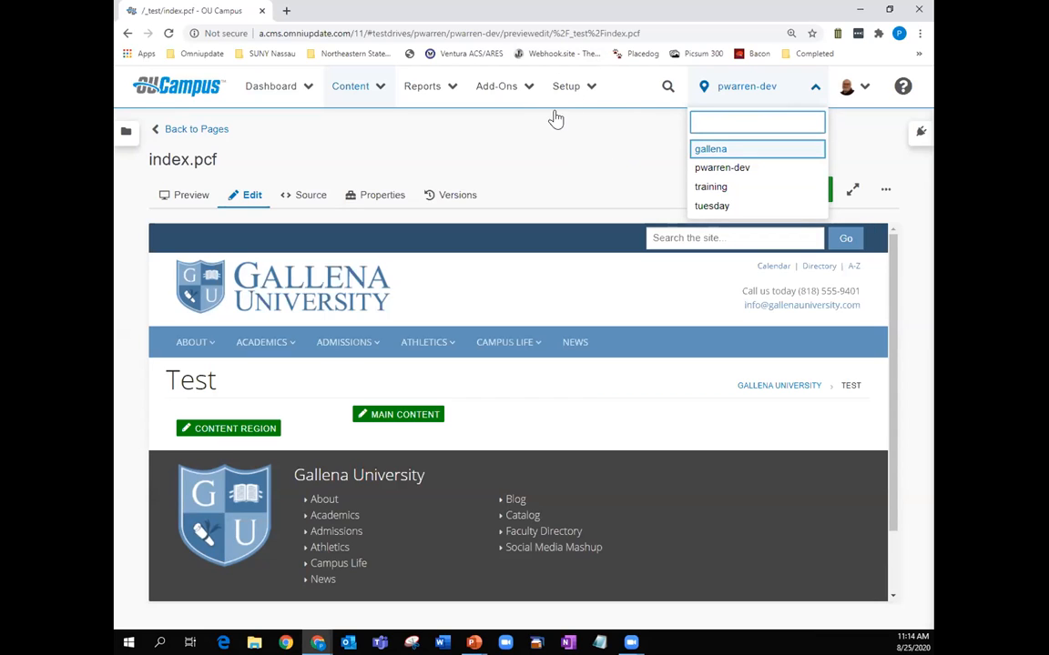
key(Escape)
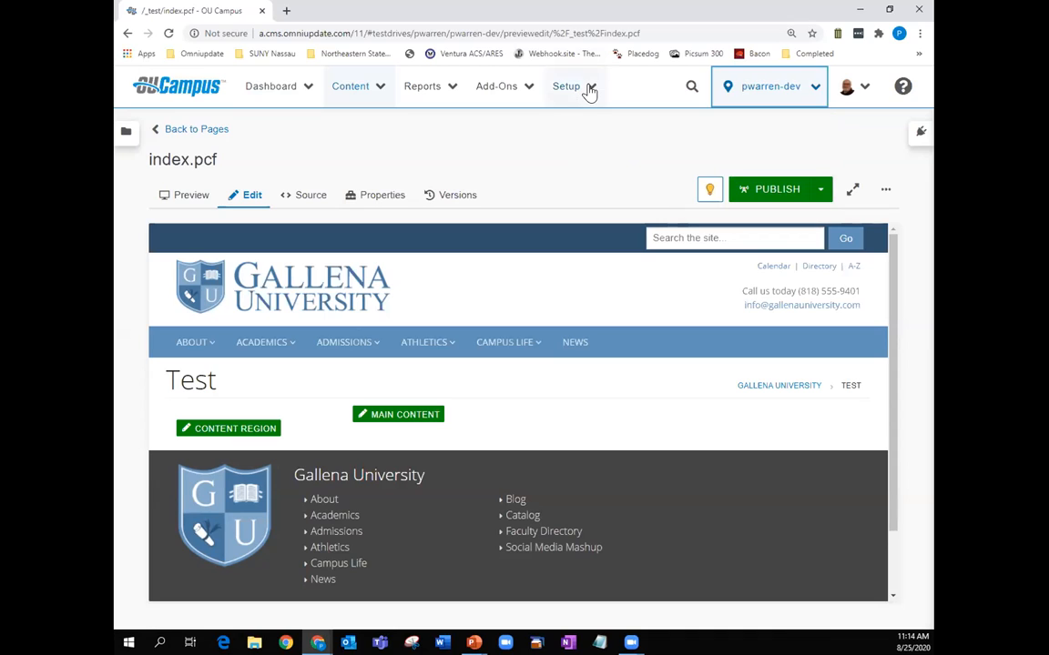
- Open the account setup and examine its settings, from General Settings through Publish Settings, Add-Ons and Optional Features to Version 11
click(590, 91)
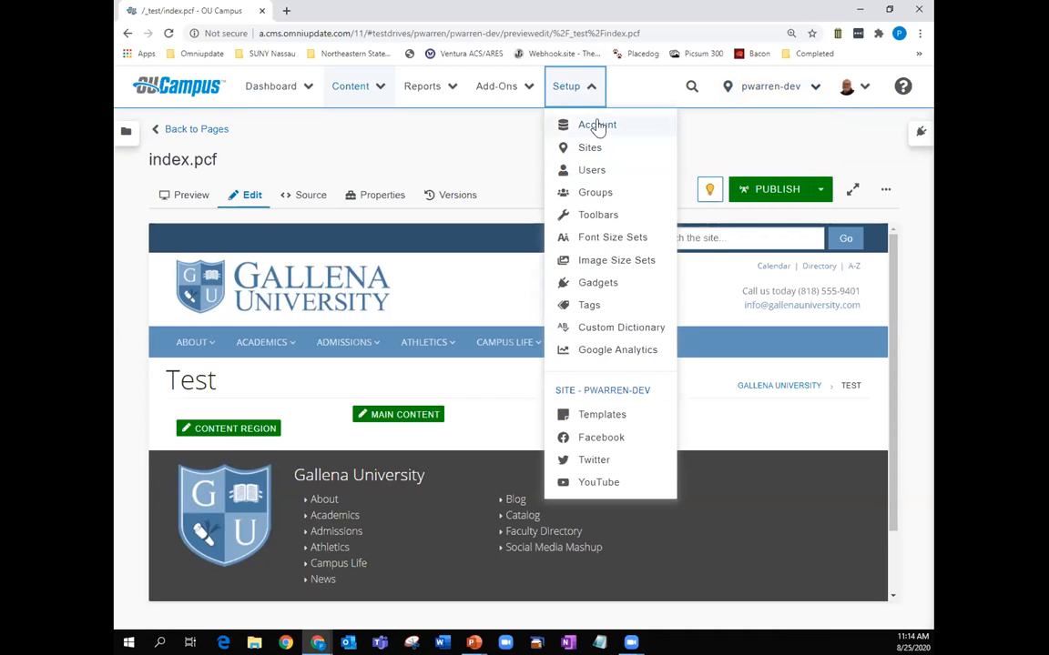
click(596, 127)
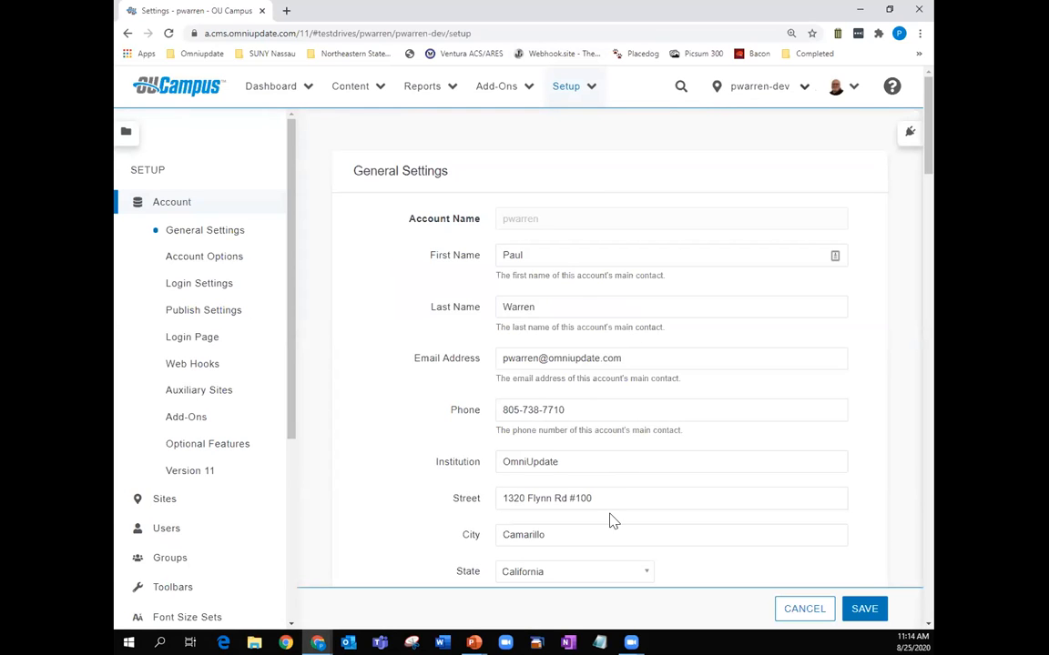
scroll(599, 353, down, 3)
scroll(599, 354, down, 2)
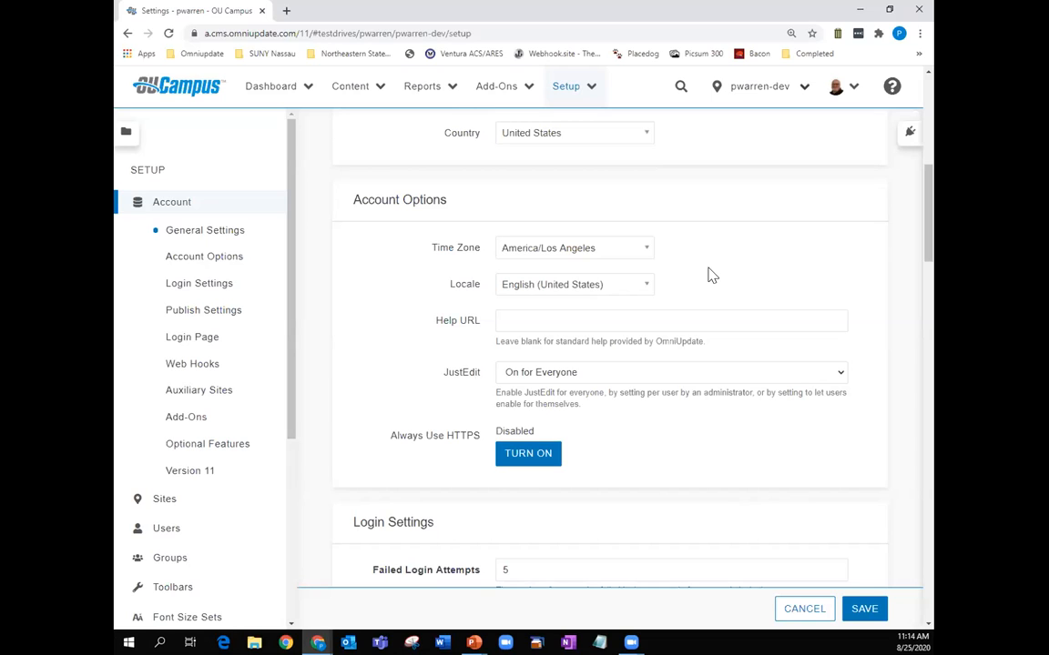
scroll(712, 275, down, 2)
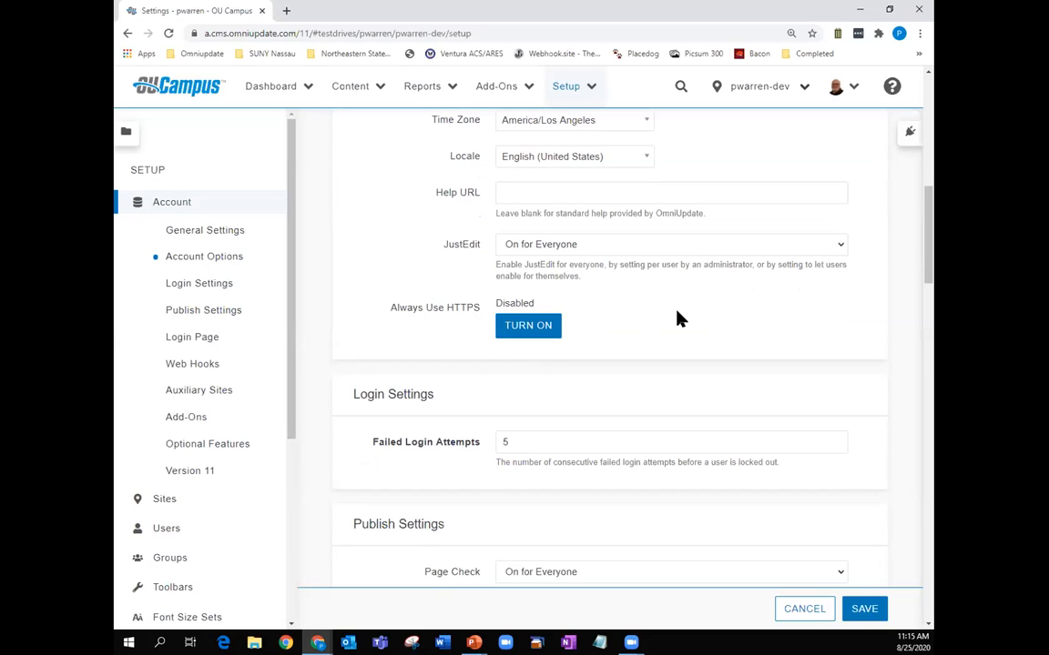
scroll(677, 317, down, 2)
scroll(678, 317, down, 2)
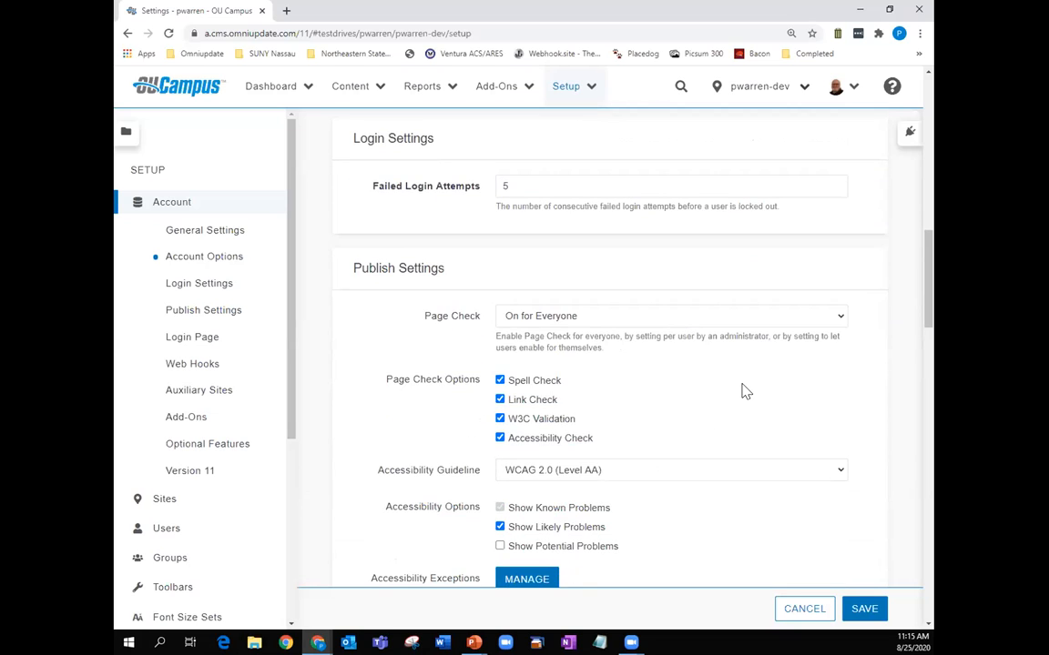
scroll(744, 390, down, 2)
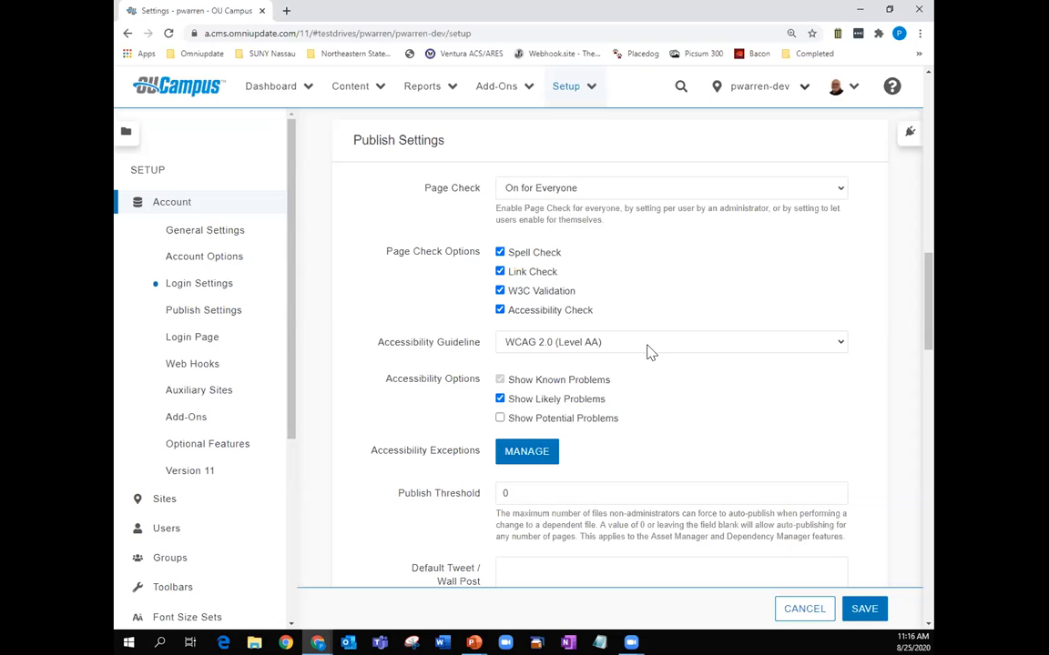
scroll(649, 351, down, 3)
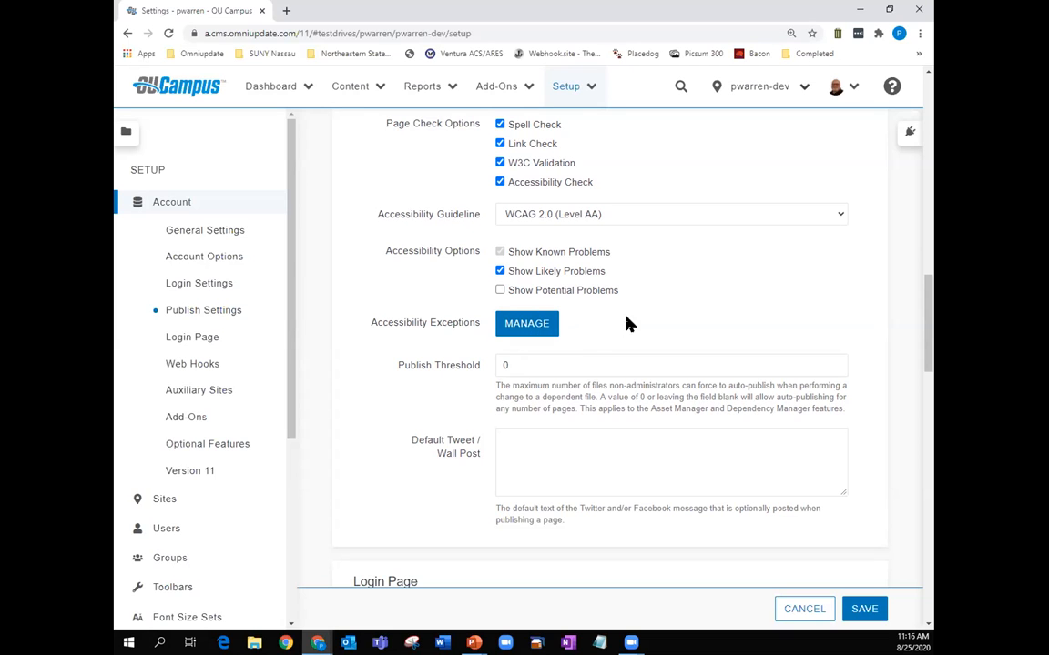
scroll(627, 324, down, 4)
scroll(627, 323, down, 4)
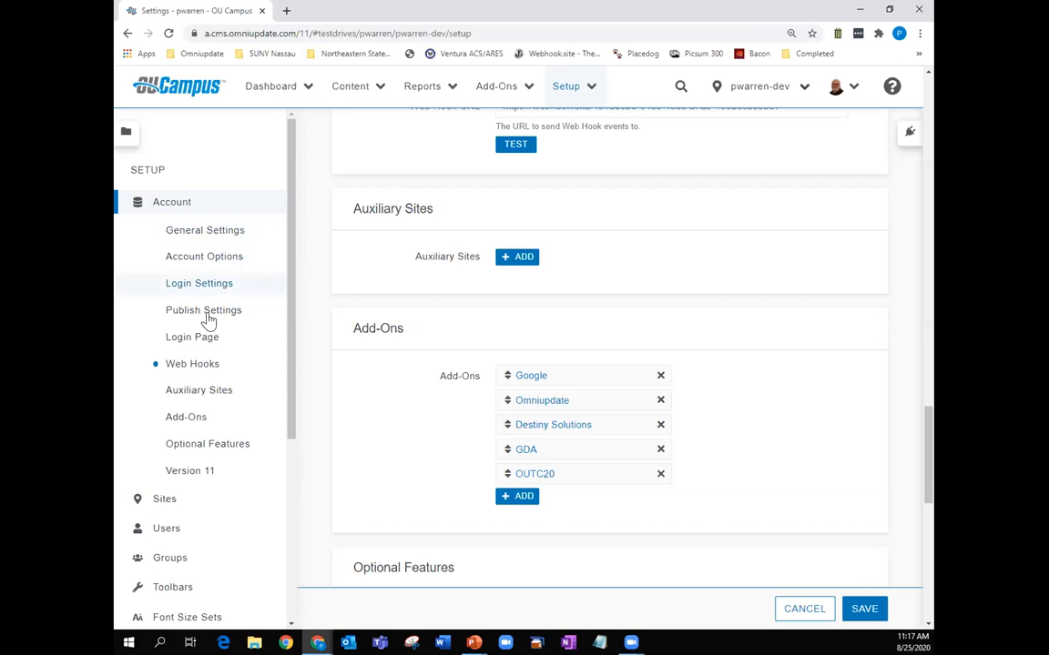
scroll(613, 402, down, 3)
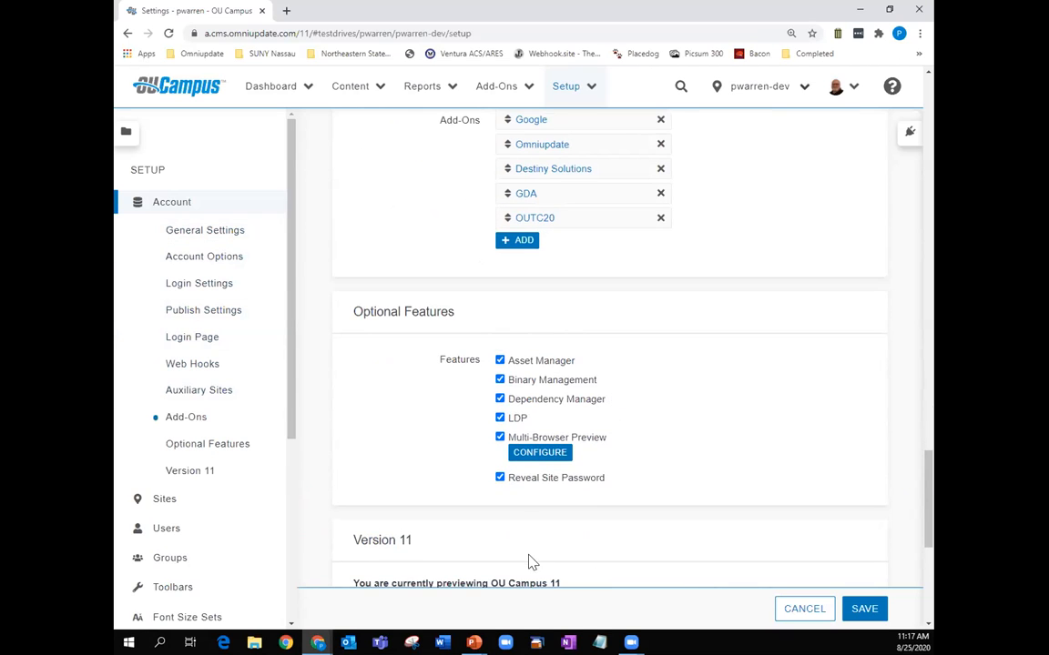
scroll(499, 510, down, 2)
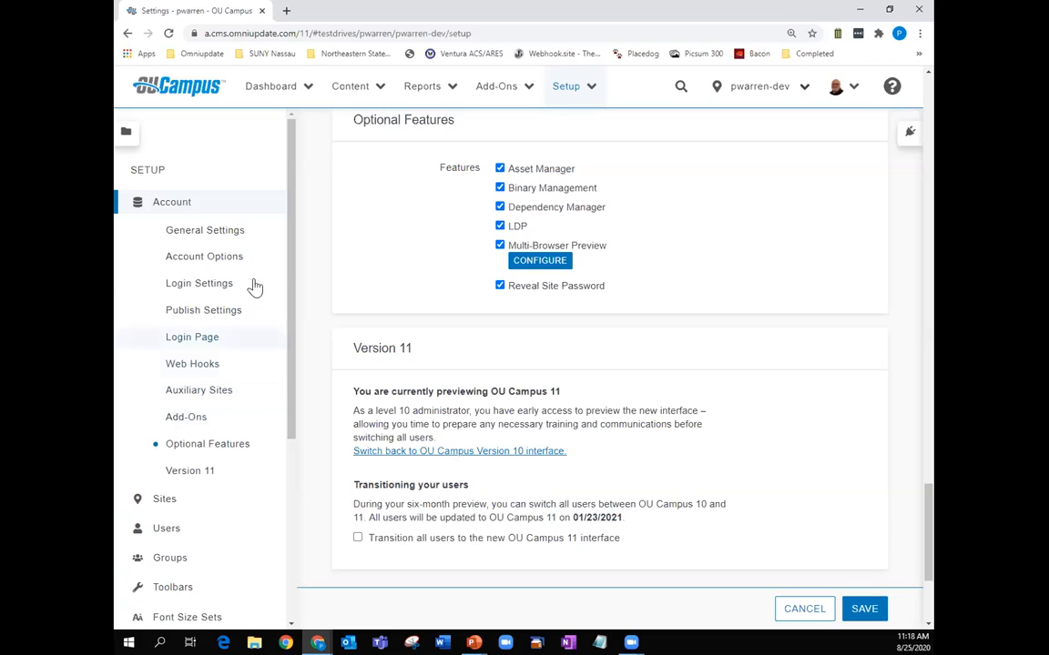
- Open the Users list in setup and switch to the gallena site to compare its users with the dev site's
scroll(273, 307, down, 5)
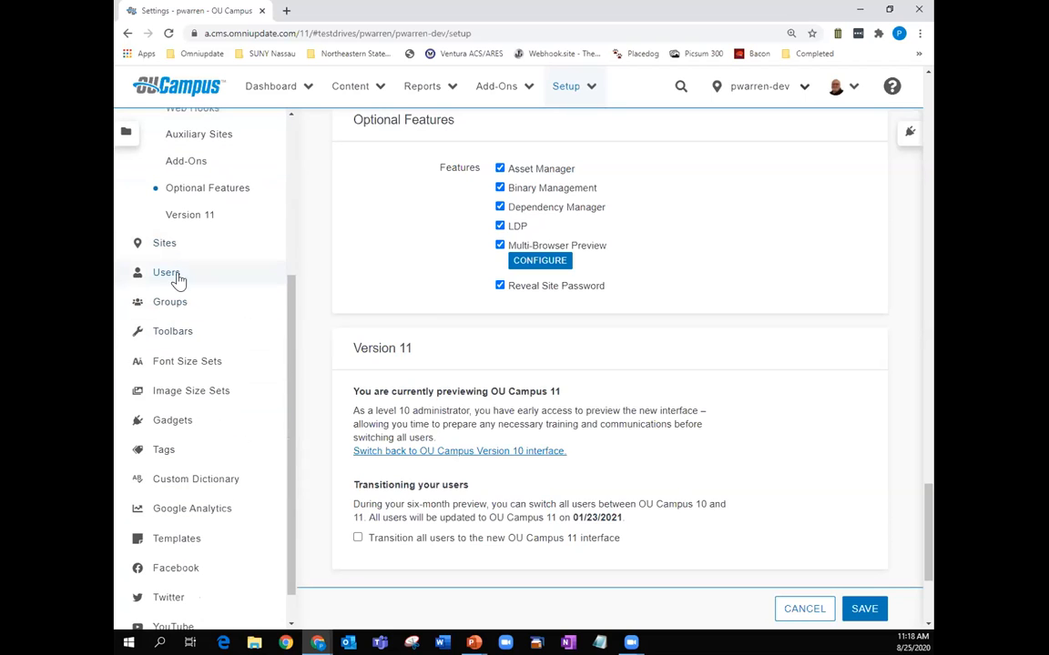
click(170, 274)
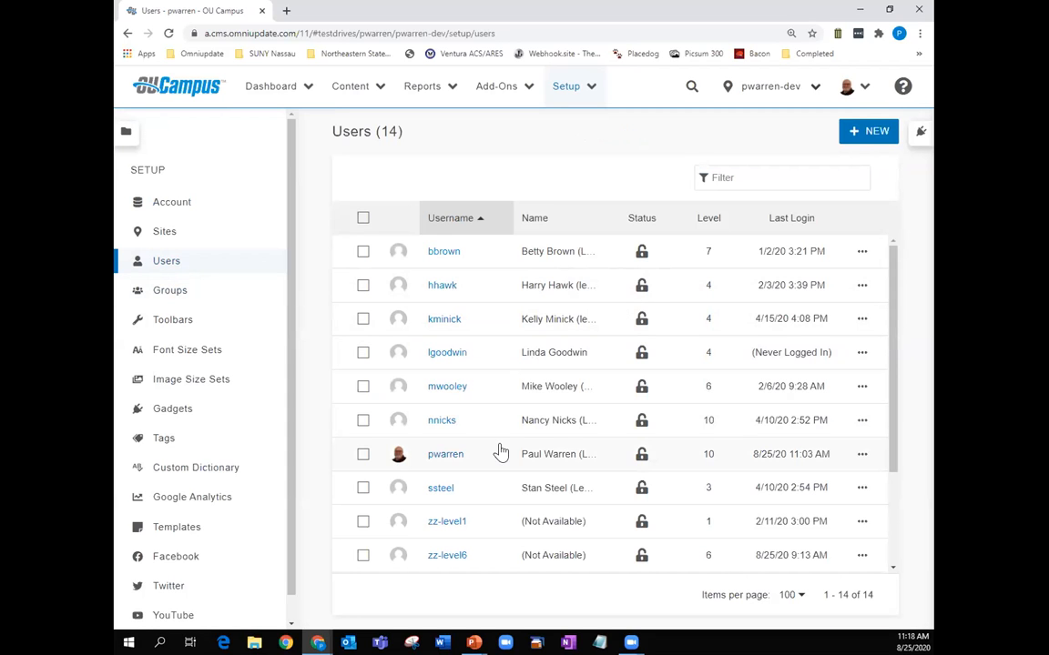
click(815, 88)
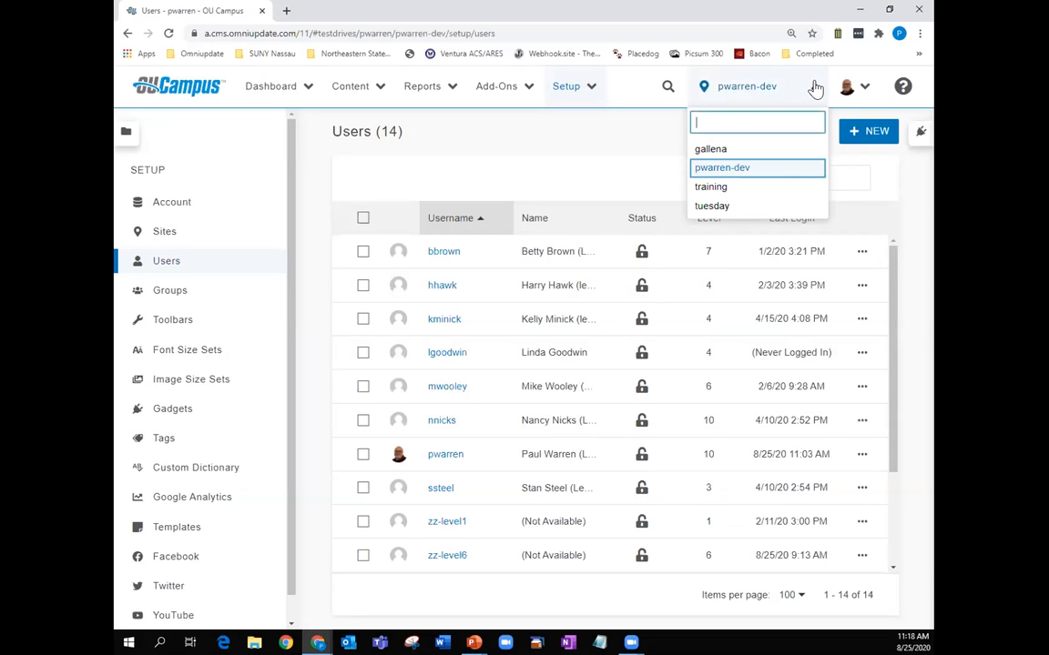
click(751, 160)
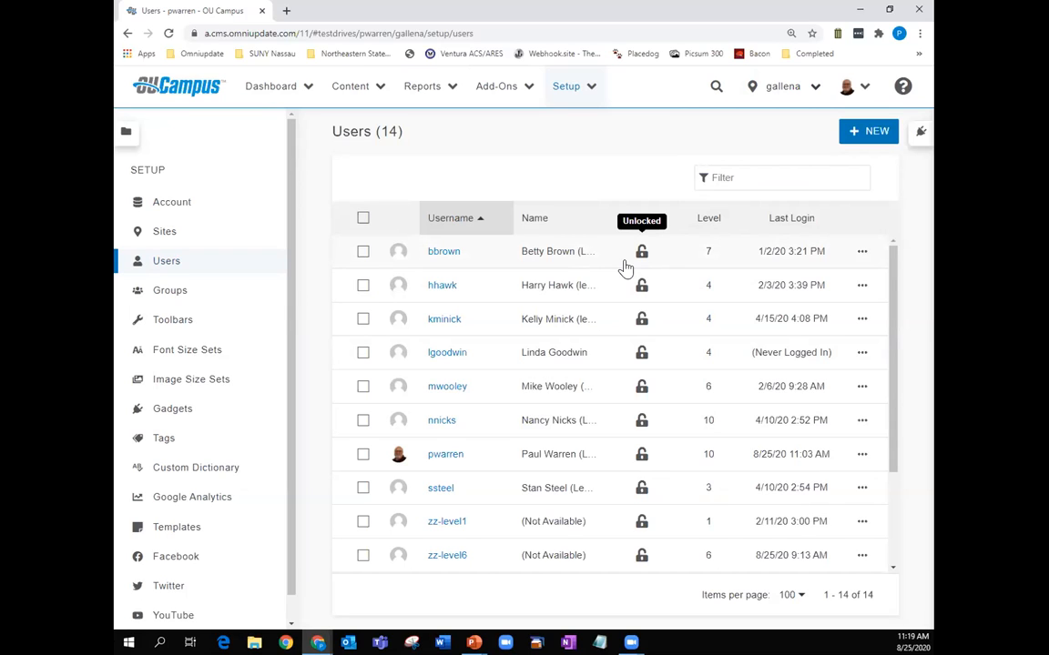
- Open the Groups list and check the members of the dev-athletics group, leaving it without saving
click(164, 291)
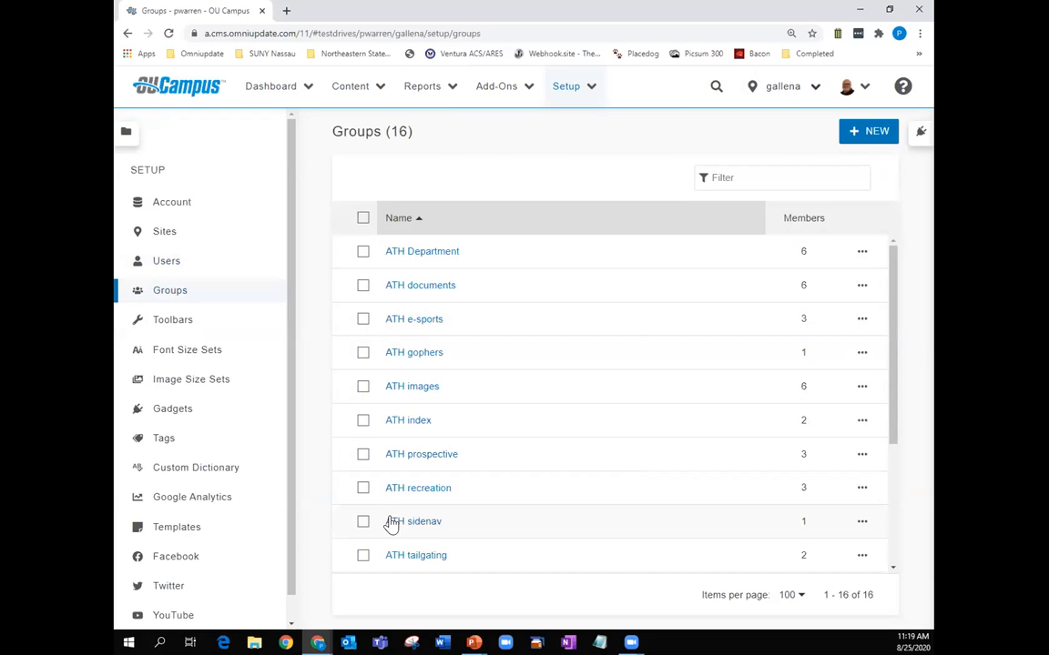
scroll(625, 358, down, 3)
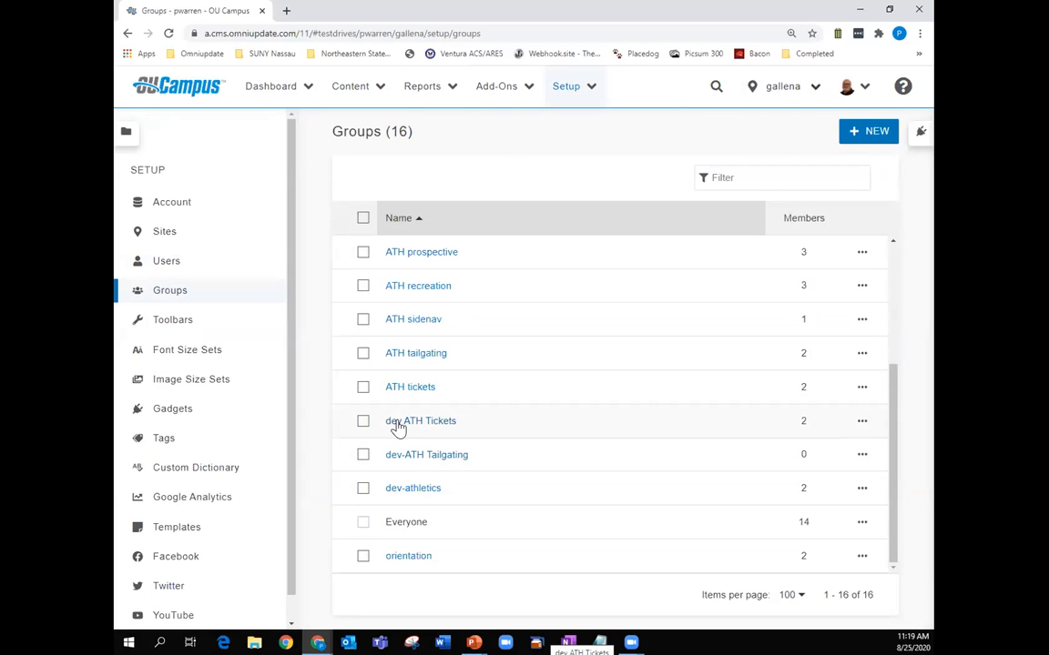
click(420, 494)
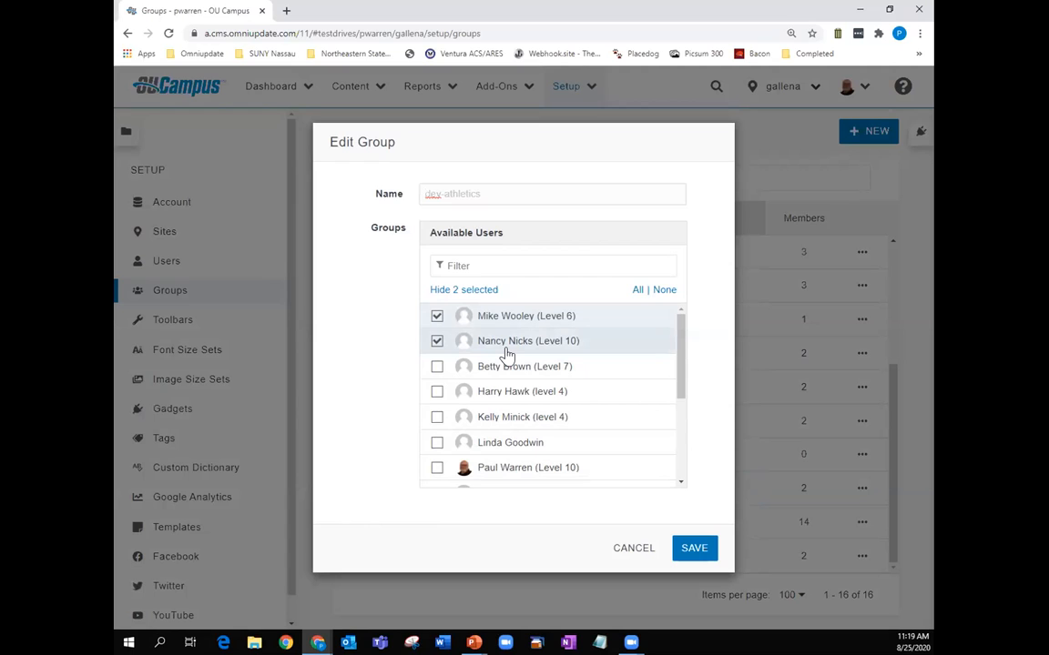
click(630, 551)
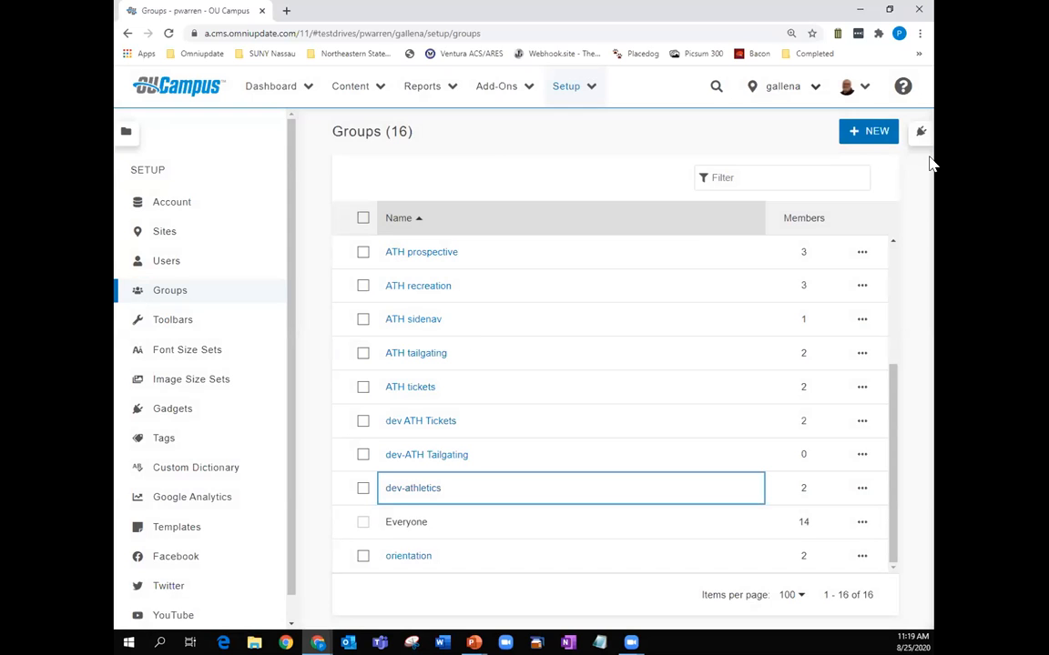
- Switch from gallena back to the dev site and open the Sites list in setup
click(814, 89)
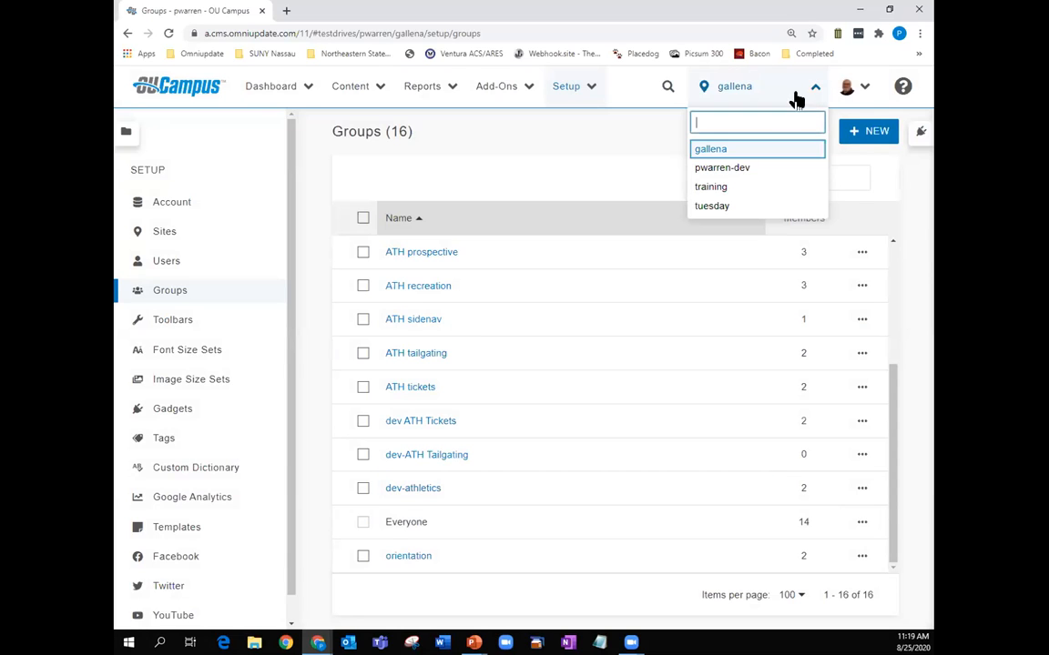
click(730, 171)
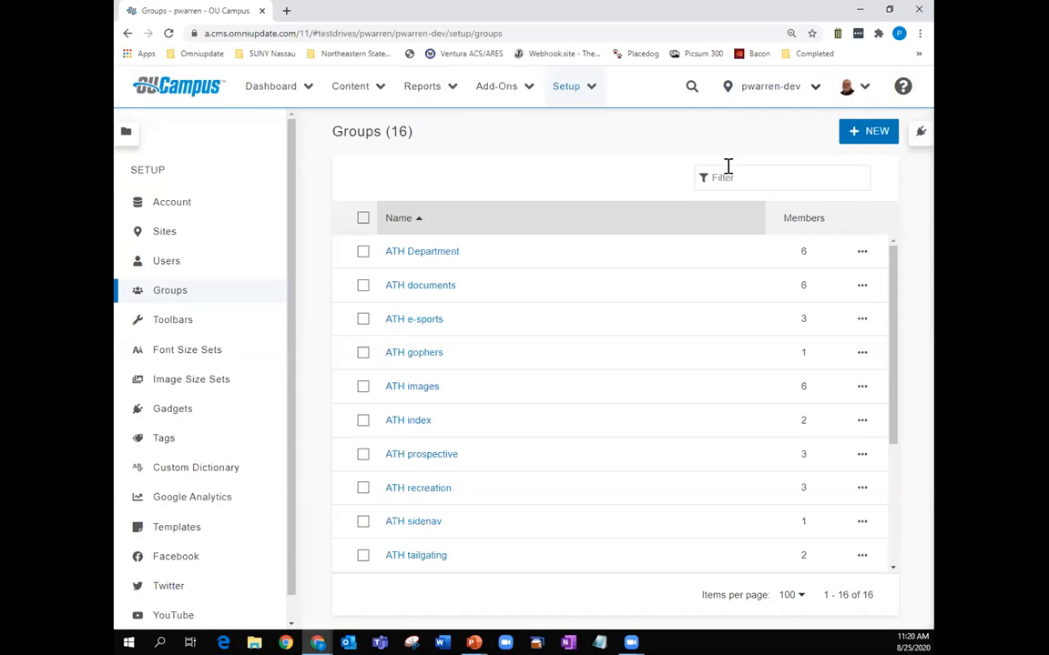
click(368, 91)
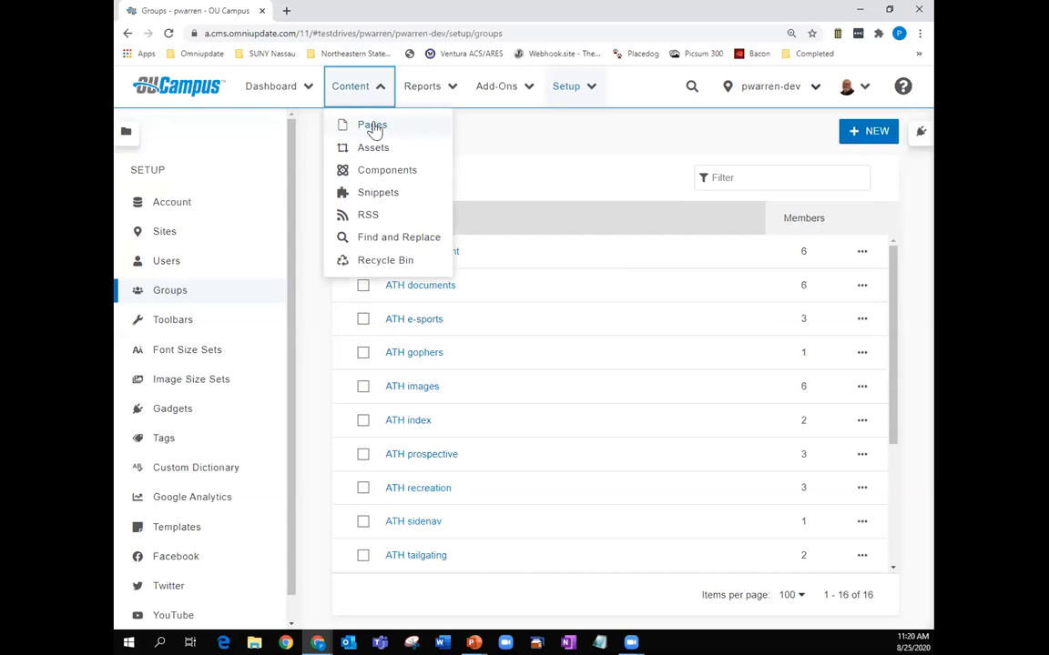
click(587, 87)
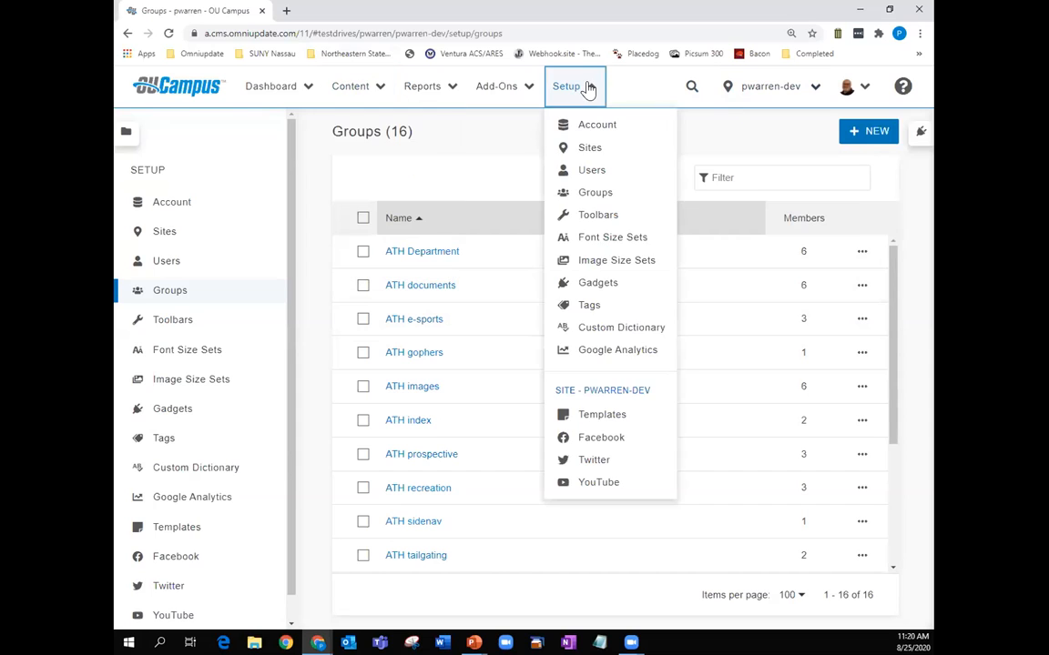
click(590, 149)
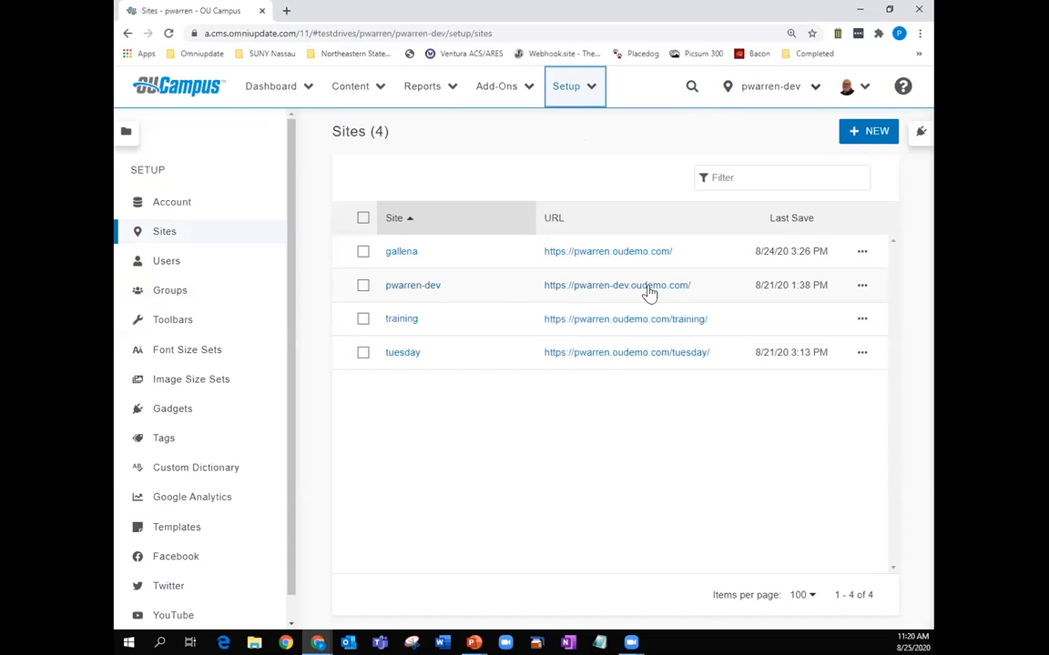
- Set the dev site's Access Group to dev-athletics for all existing files and folders in the site, and save the access settings
click(862, 285)
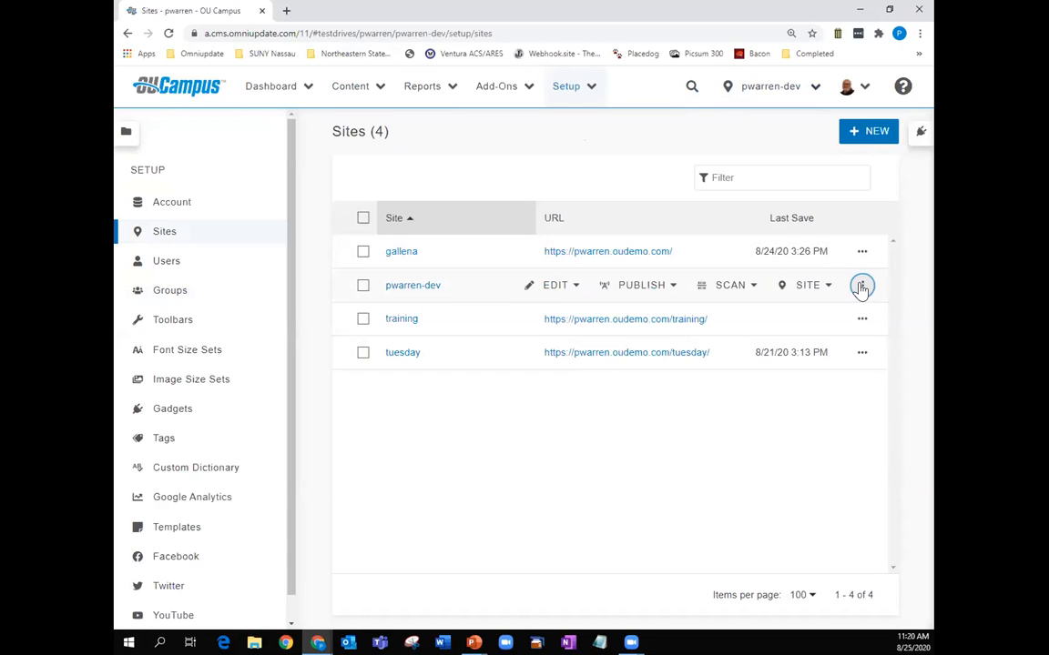
click(570, 292)
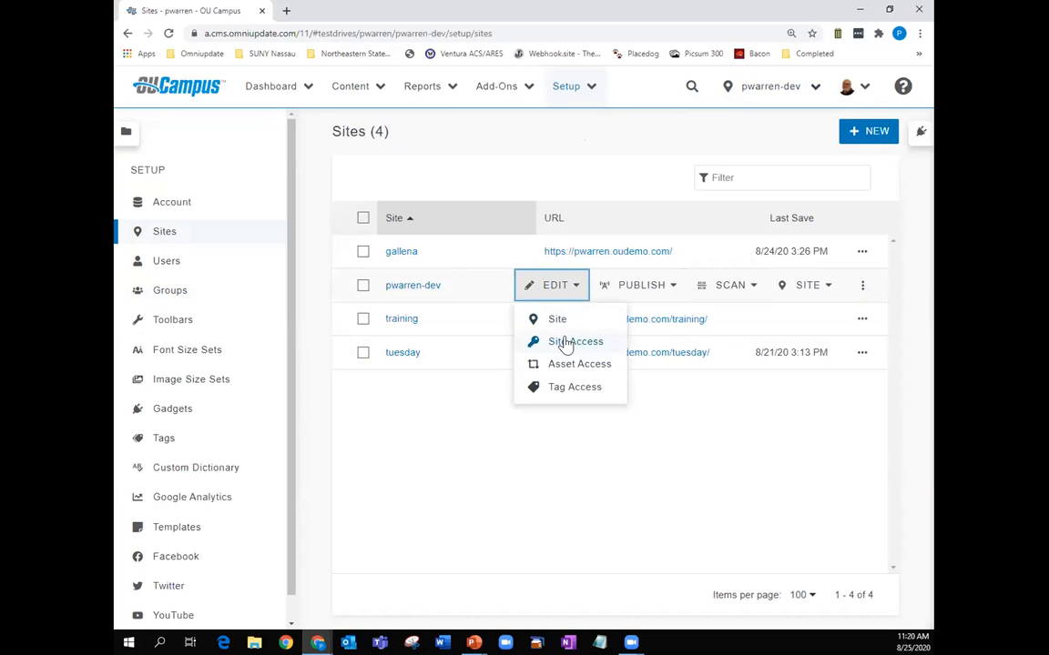
click(564, 343)
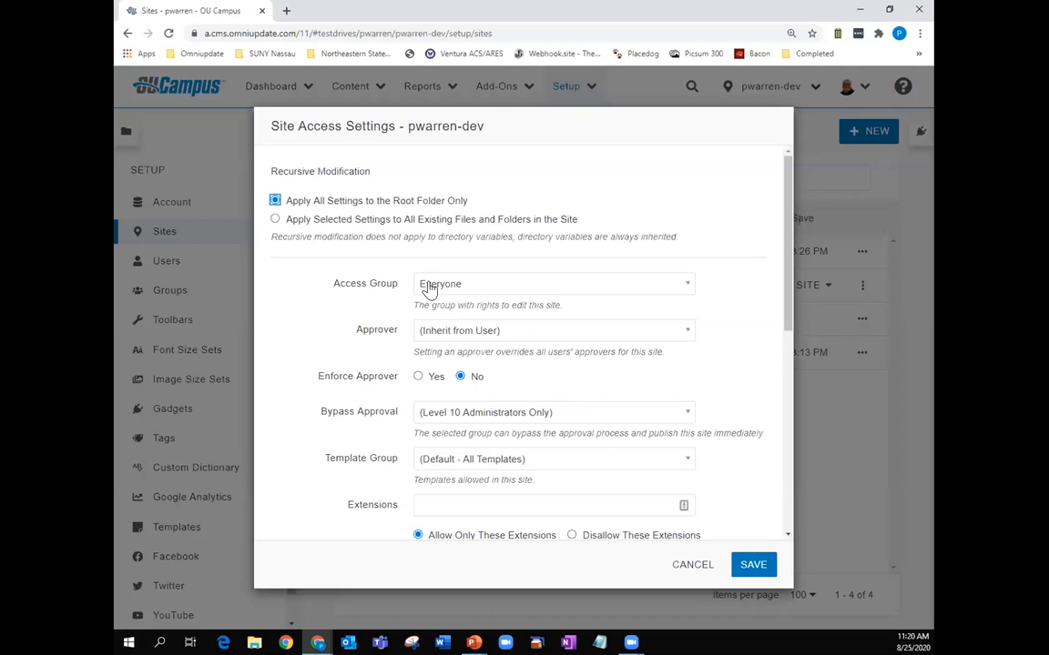
click(275, 219)
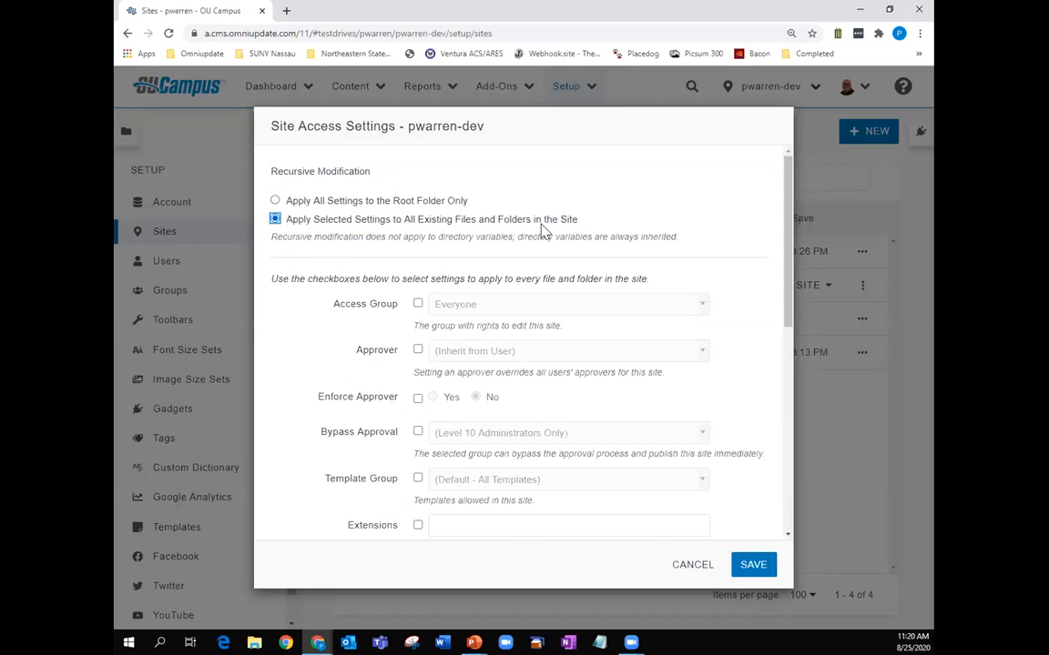
click(418, 304)
click(701, 311)
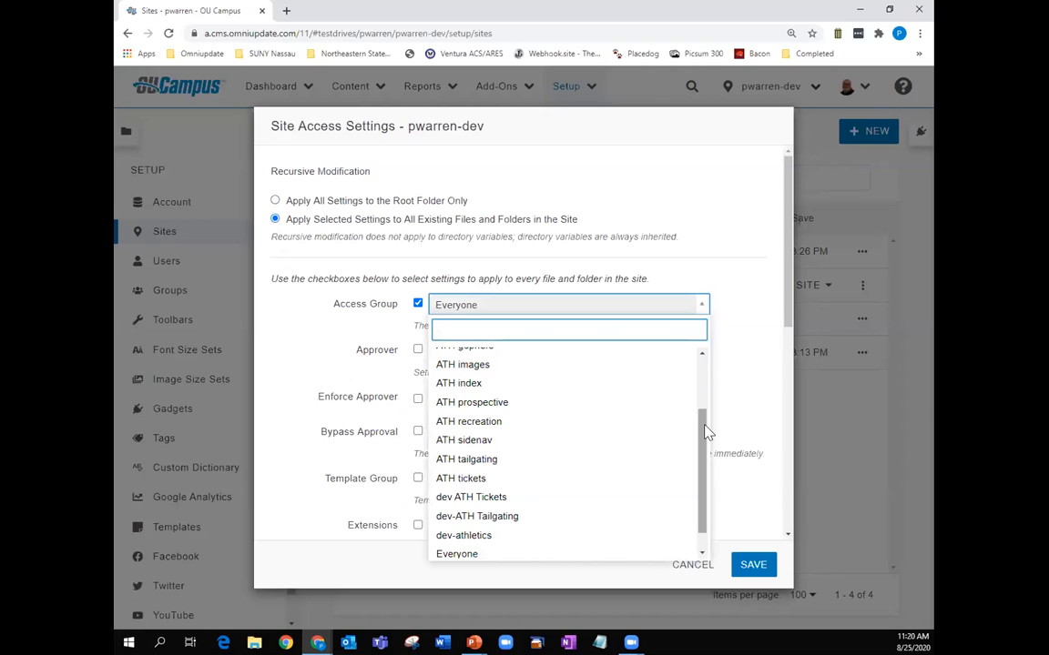
click(475, 537)
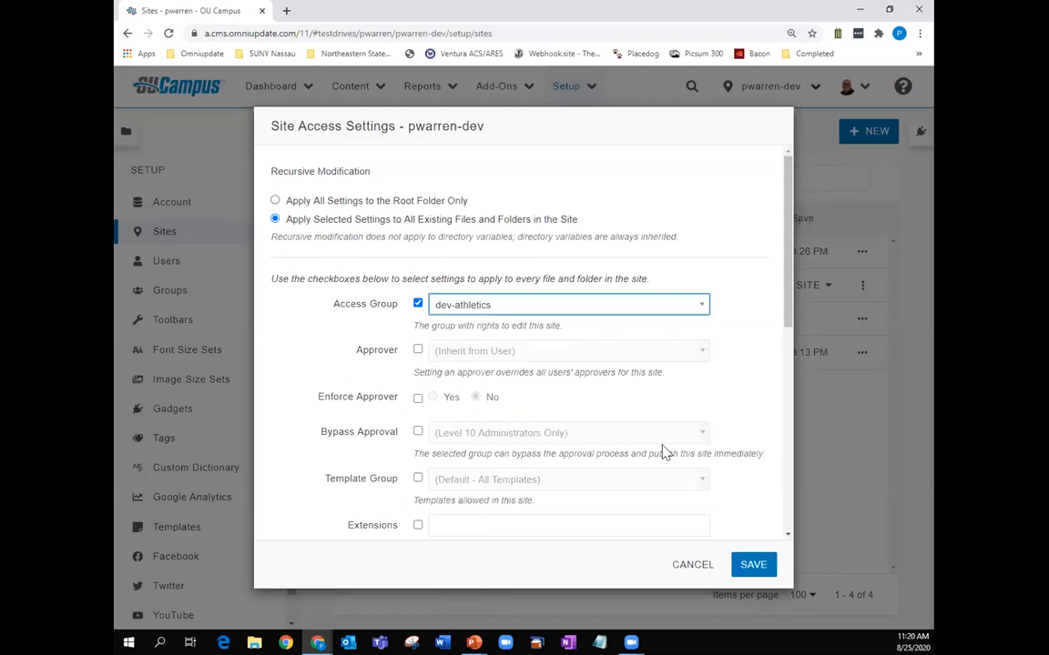
click(752, 565)
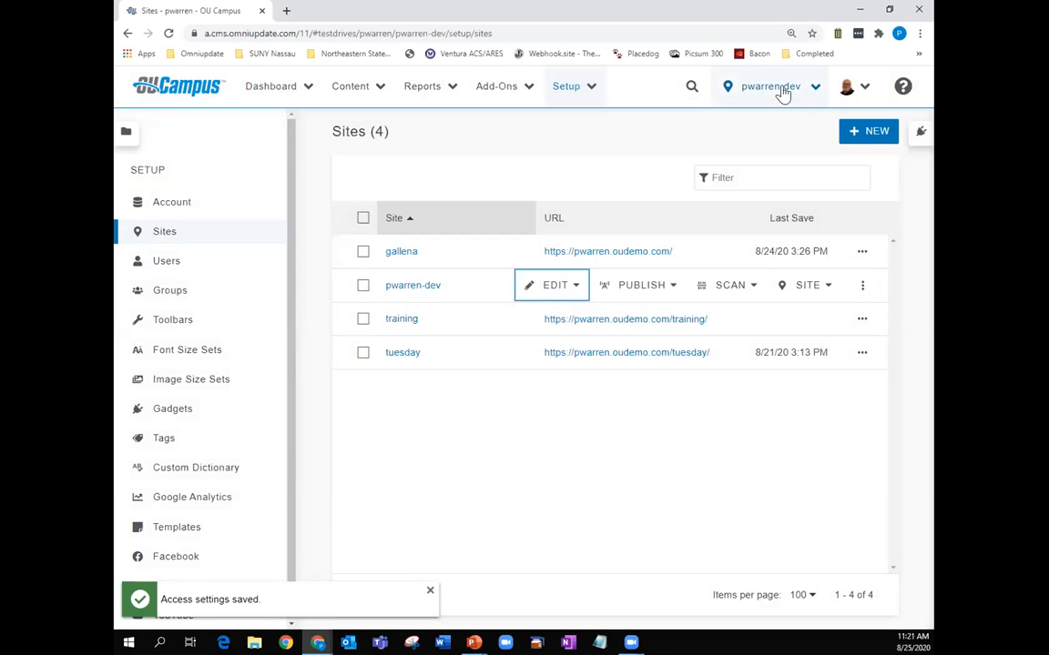
- Open the dev site's Pages list in staging
click(358, 89)
click(368, 127)
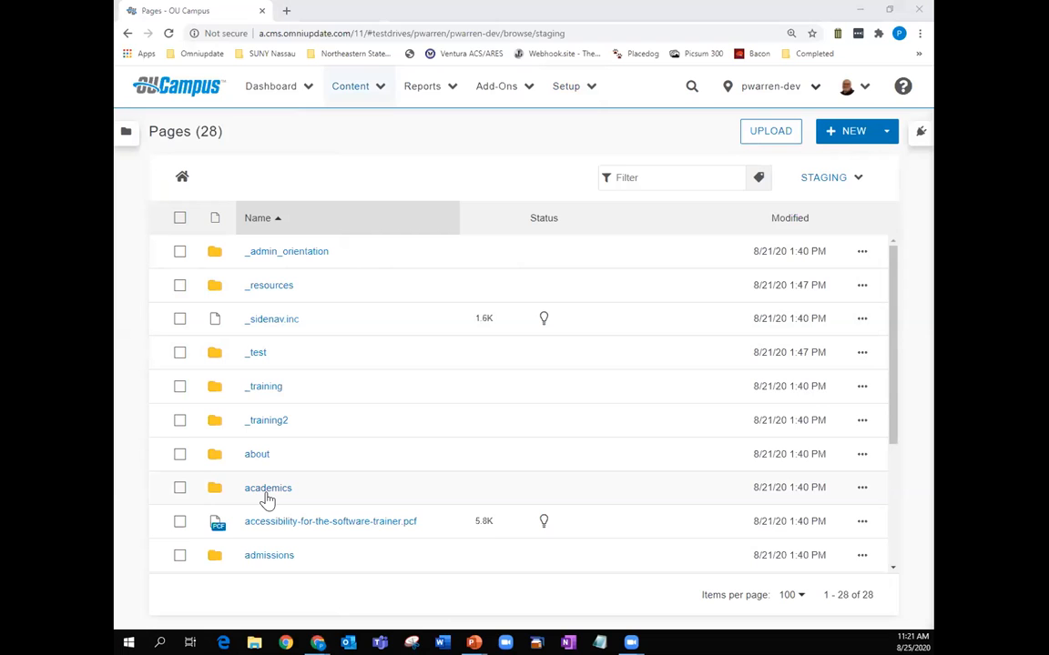
- Switch to the level 6 user's browser window, open the dev site's staging Pages list and examine which items offer editing options
key(alt+Tab)
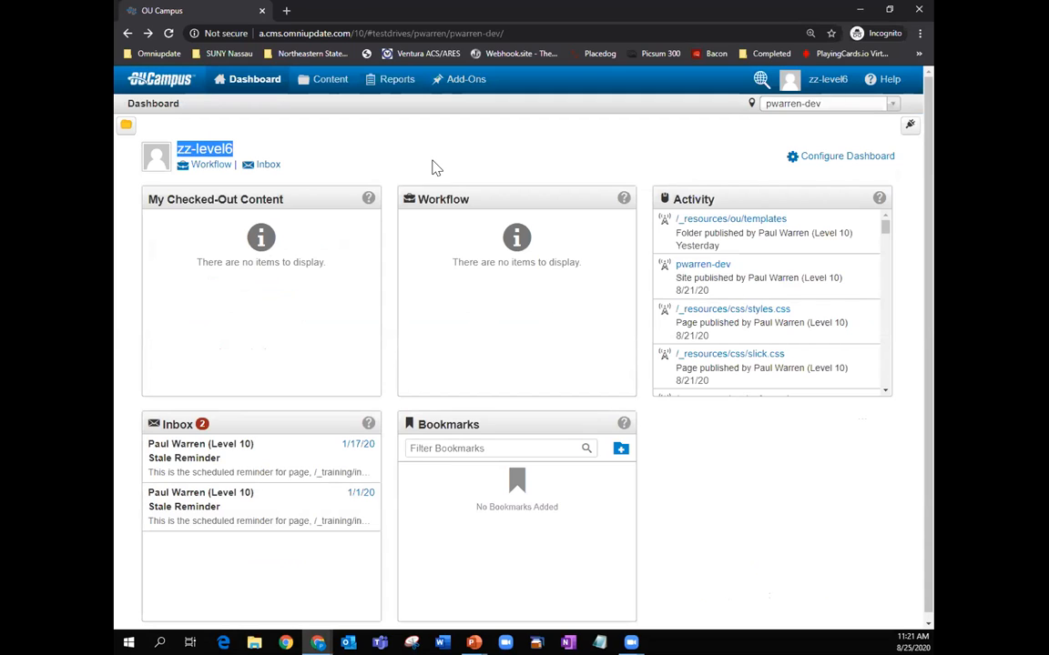
click(894, 104)
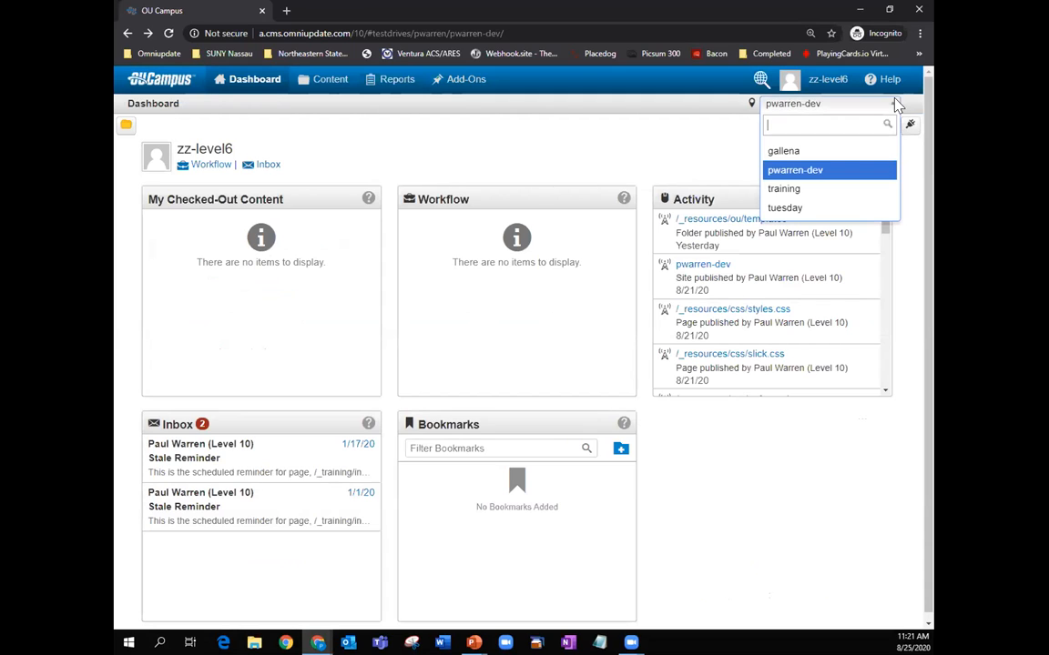
click(810, 170)
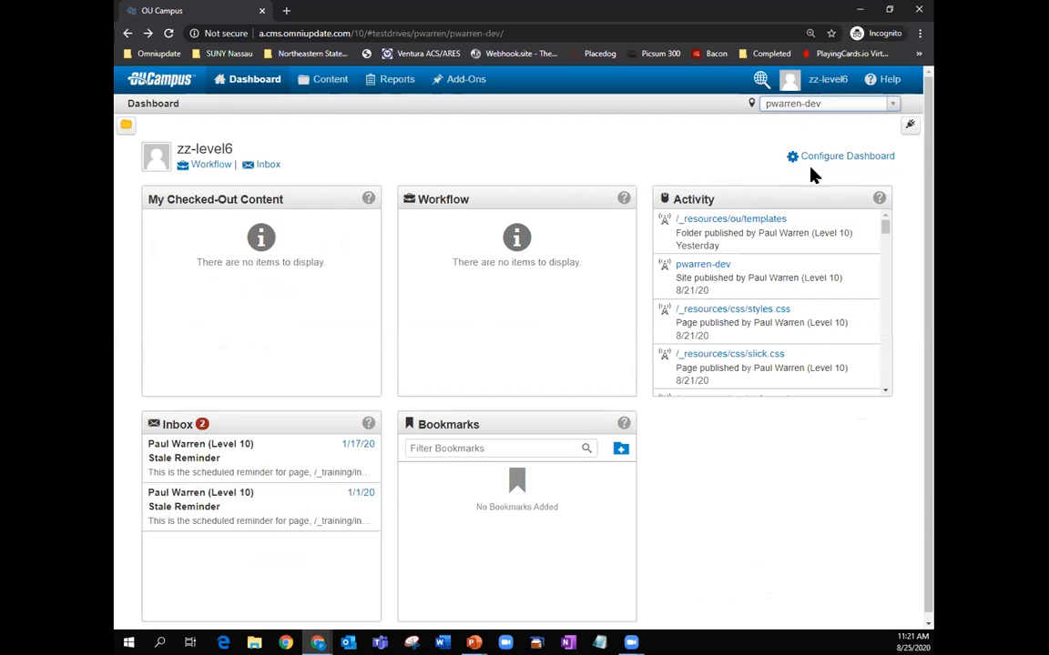
mouse_move(323, 86)
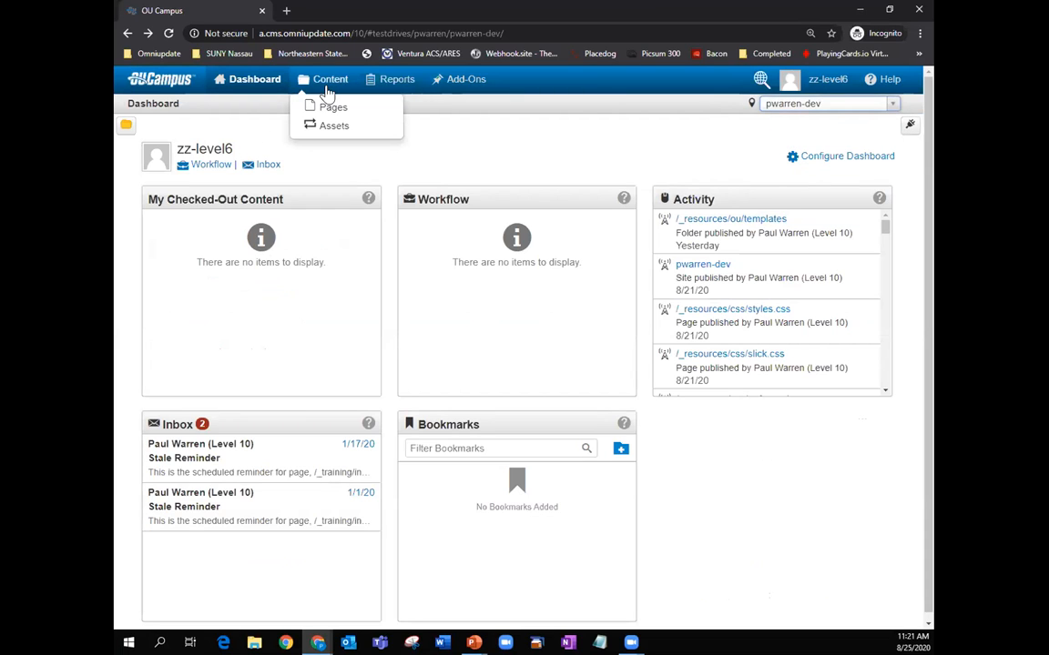
click(328, 106)
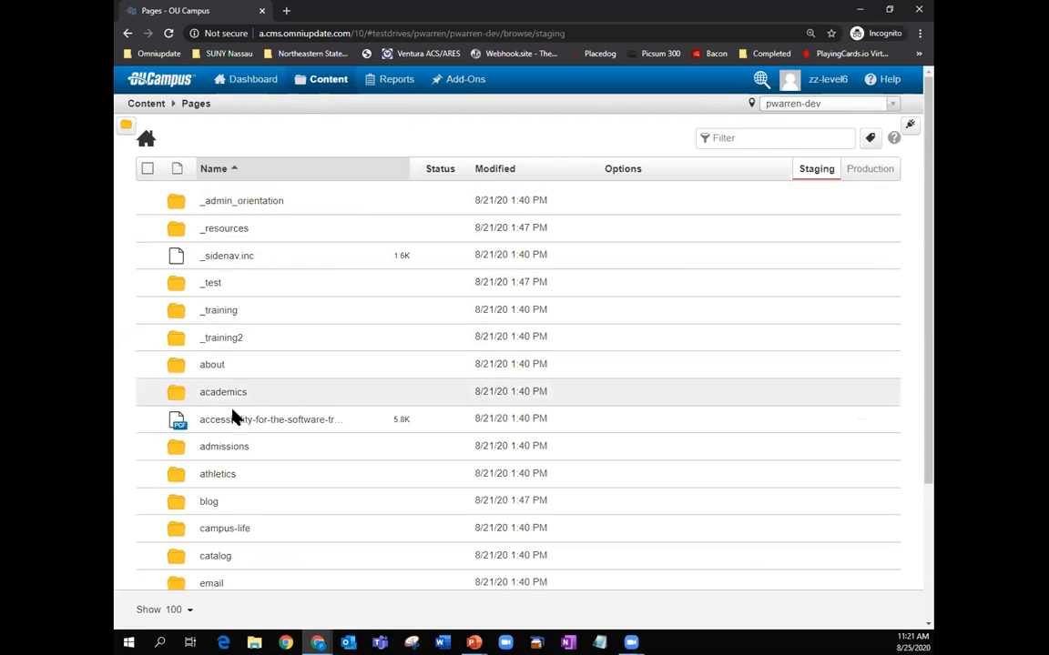
scroll(234, 446, down, 5)
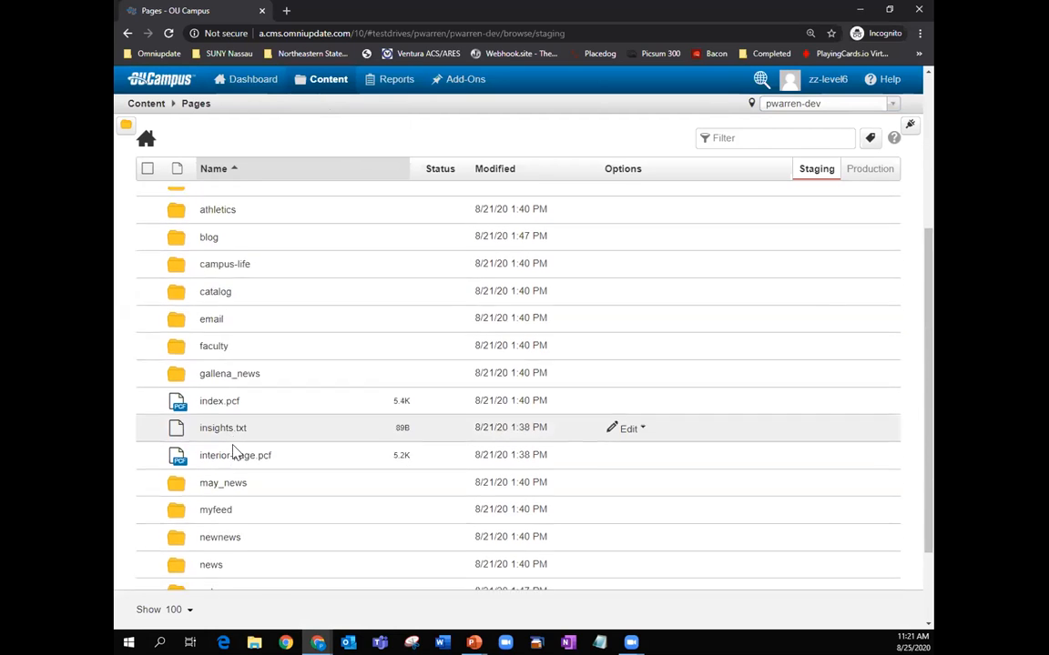
scroll(234, 452, down, 1)
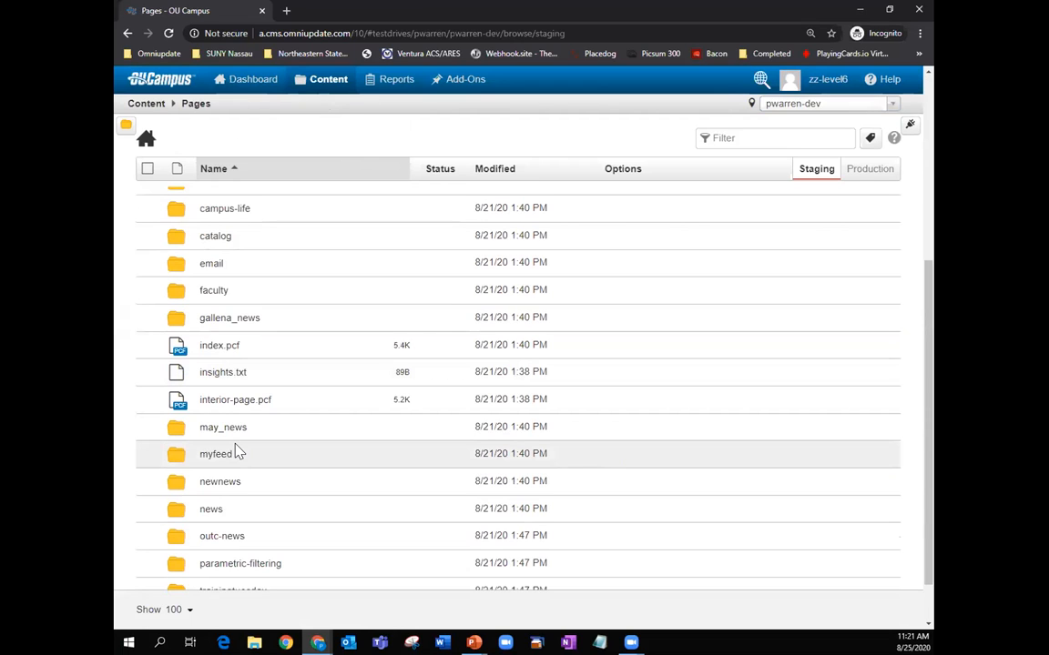
scroll(237, 450, down, 1)
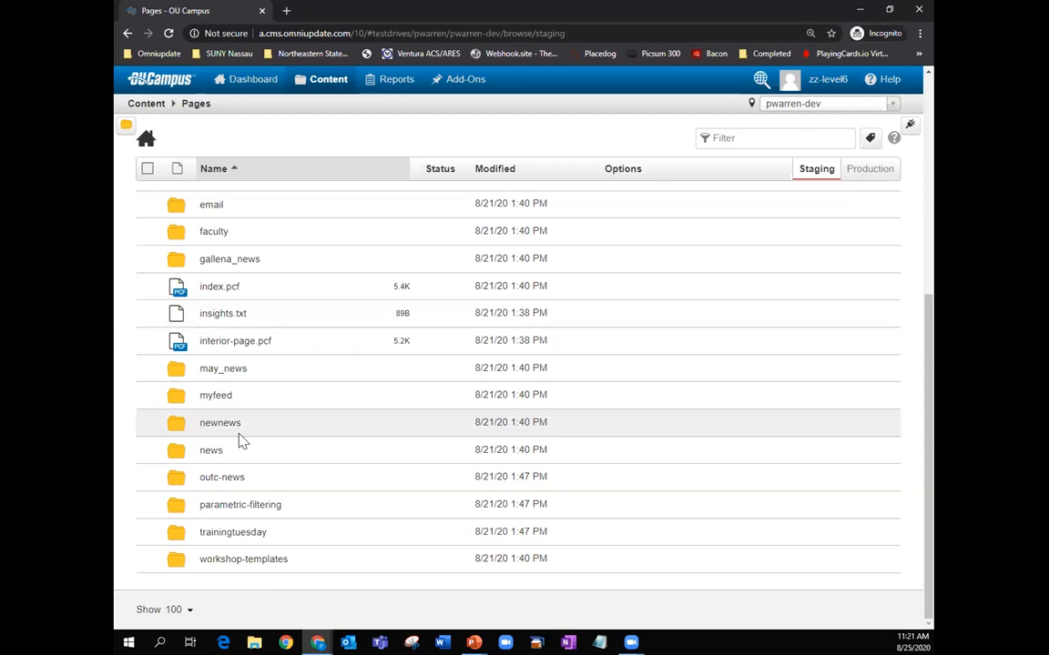
scroll(258, 534, up, 2)
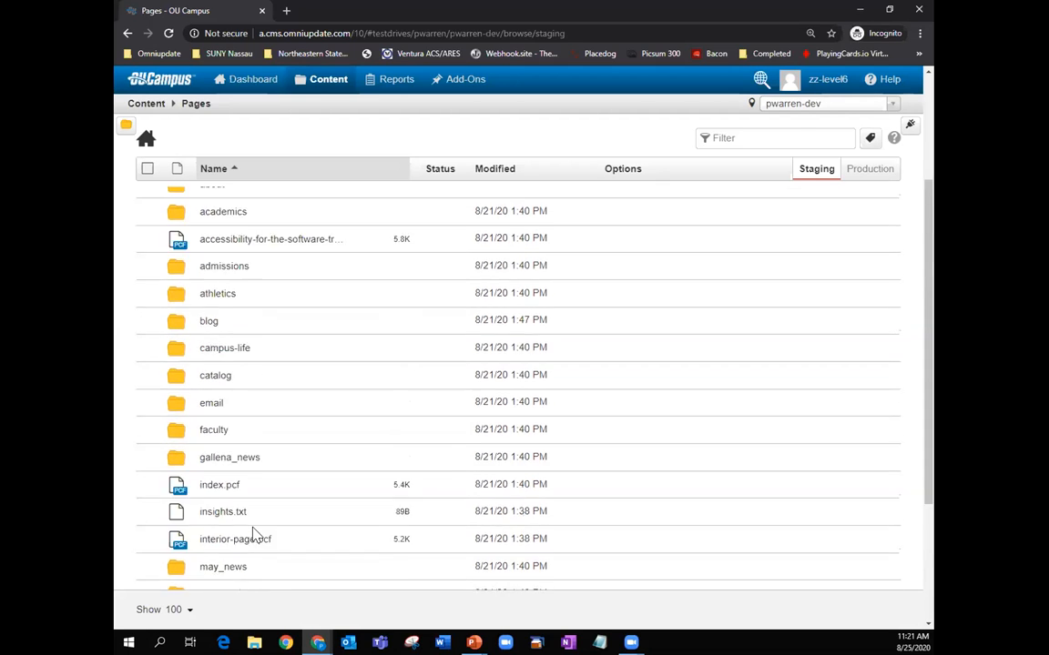
scroll(258, 537, up, 2)
click(836, 86)
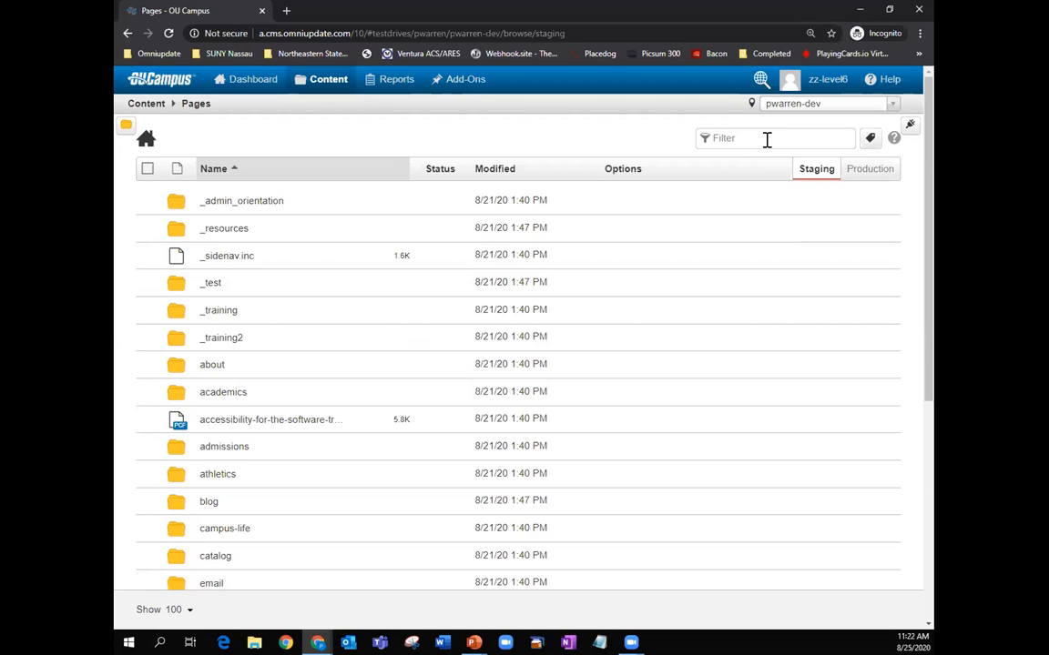
- Return to the administrator's window and review the Access Group choices for the _test folder, leaving its access settings without saving
key(alt+Tab)
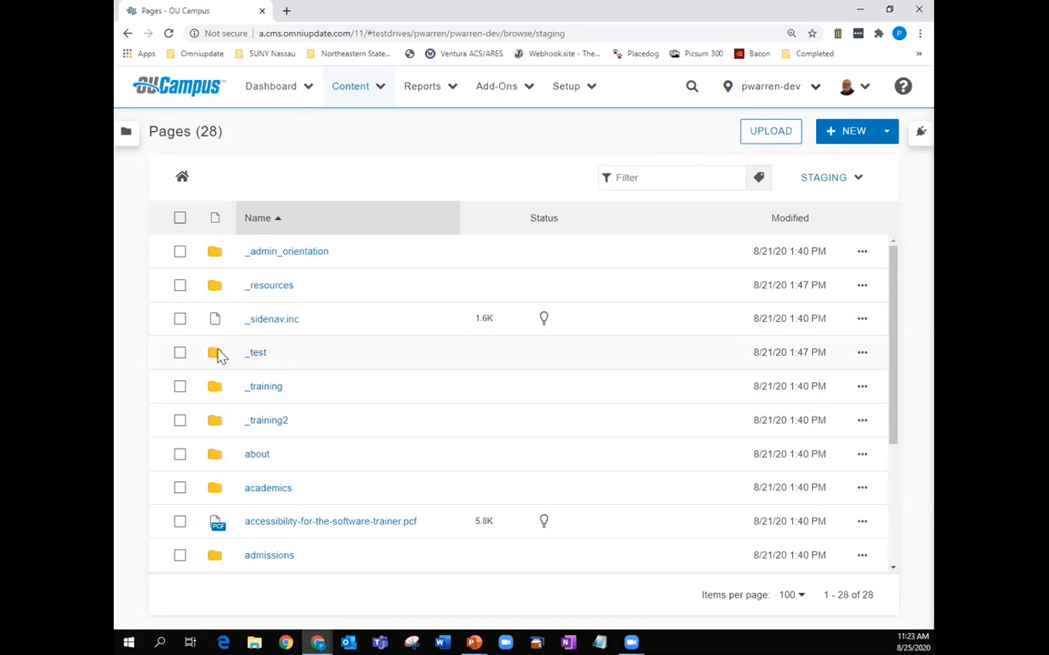
click(861, 353)
mouse_move(654, 357)
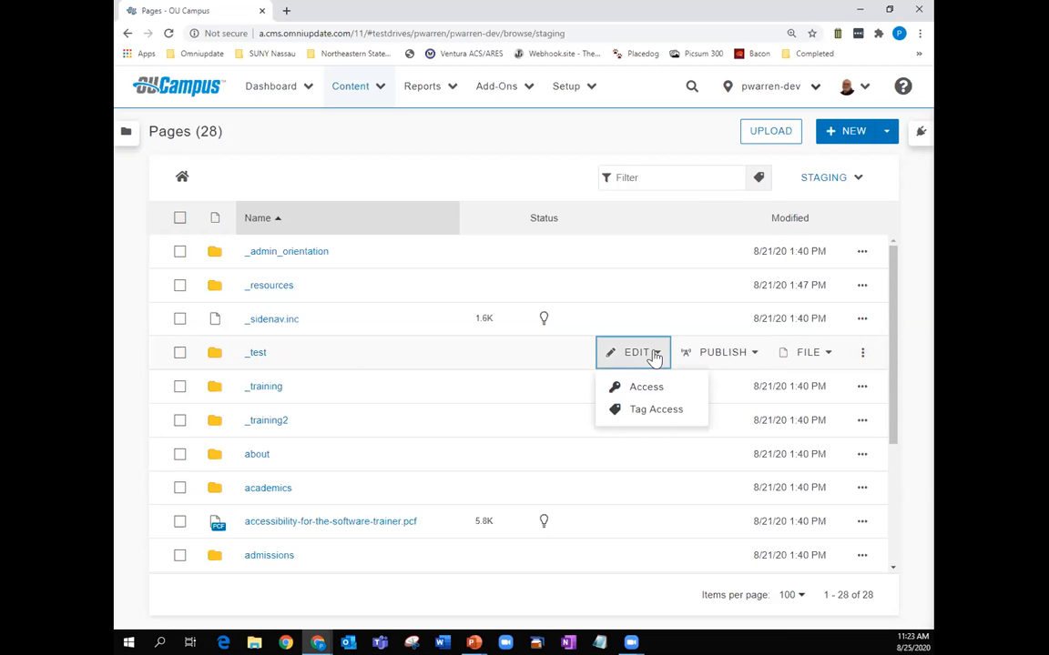
click(640, 391)
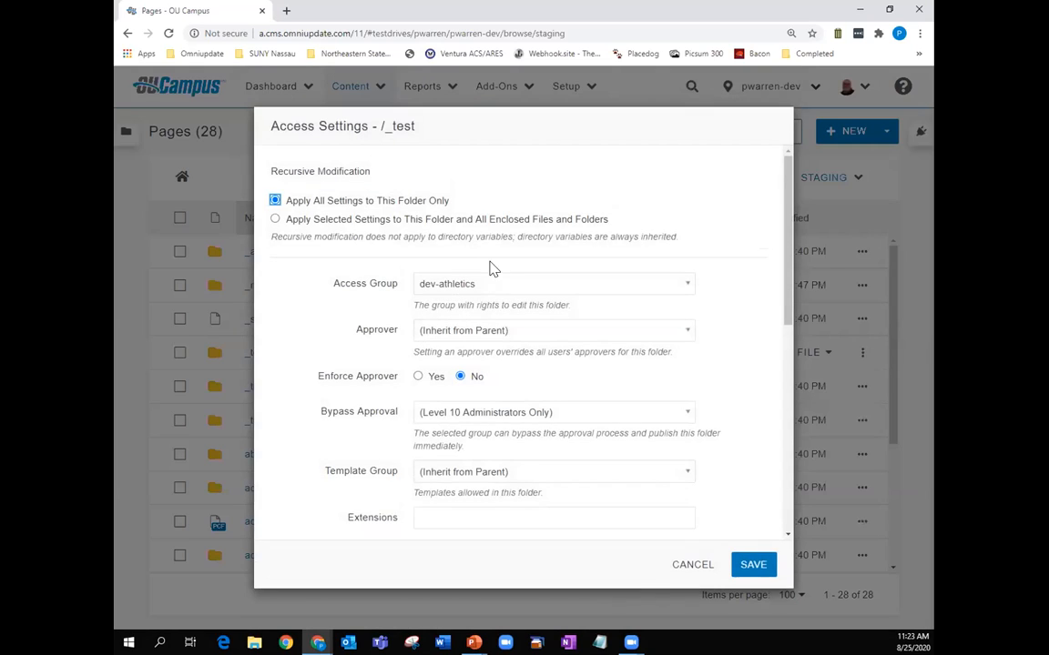
click(690, 288)
scroll(545, 474, down, 2)
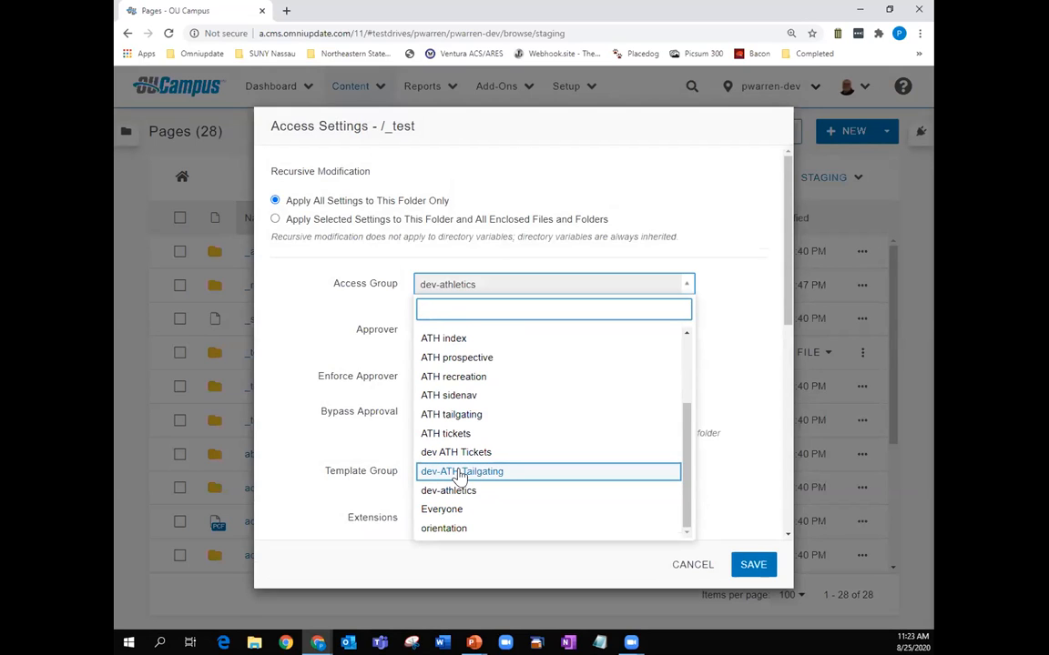
click(694, 565)
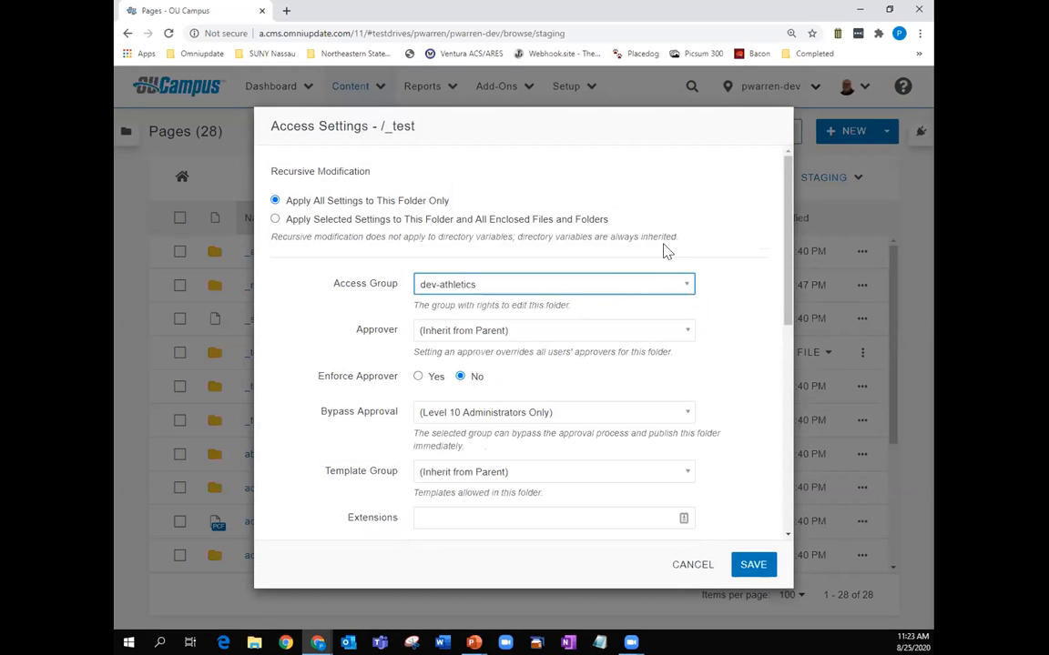
click(692, 566)
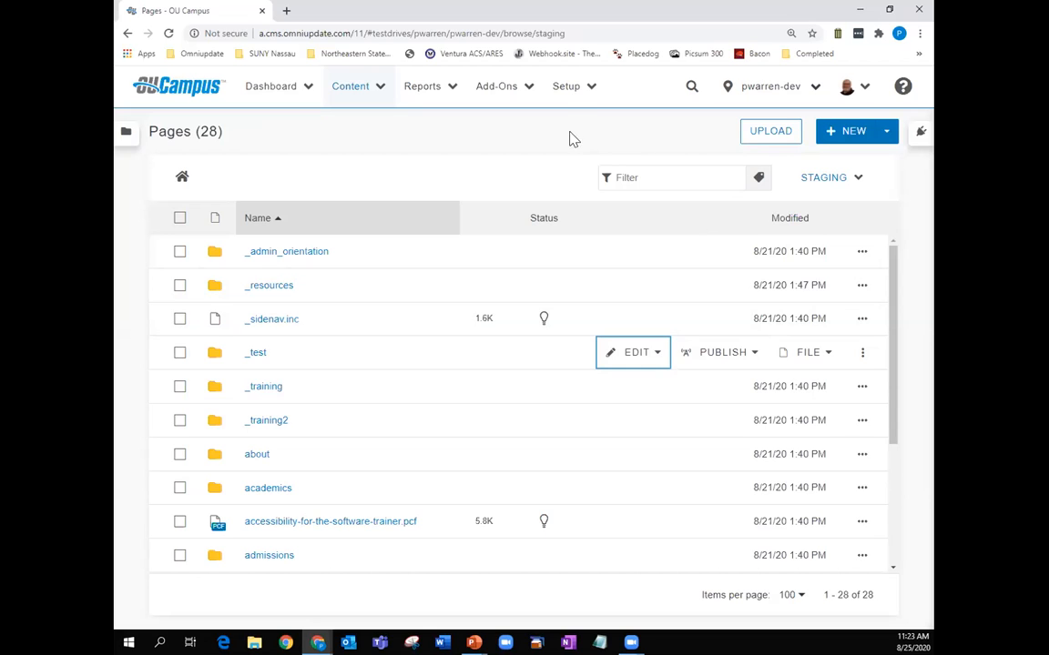
- Open the account's Tags list in setup and look through the existing tags
click(587, 91)
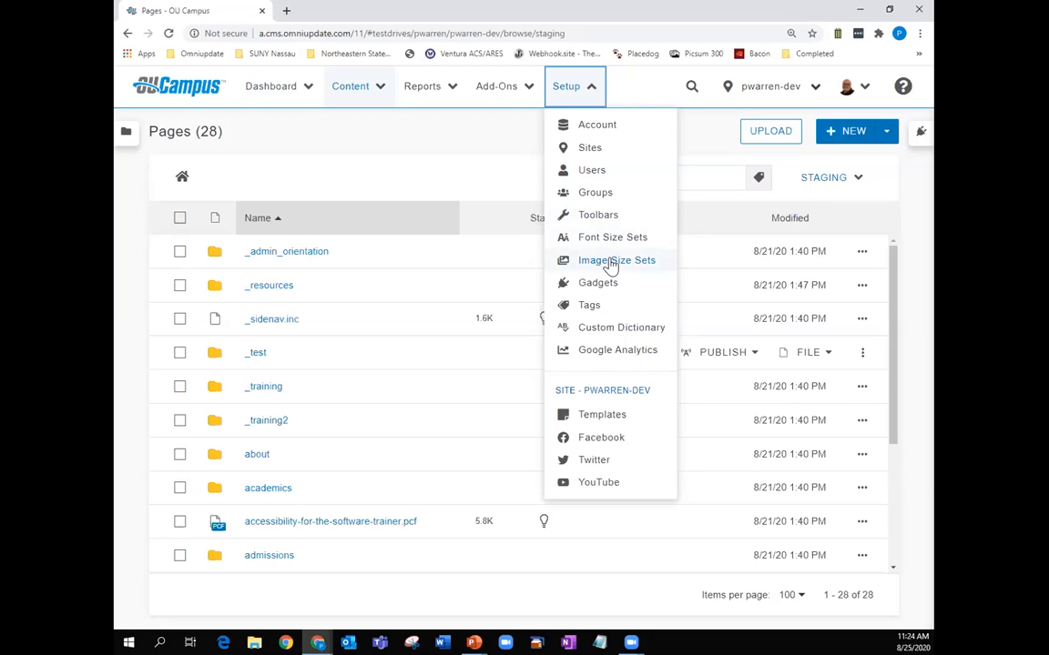
click(591, 307)
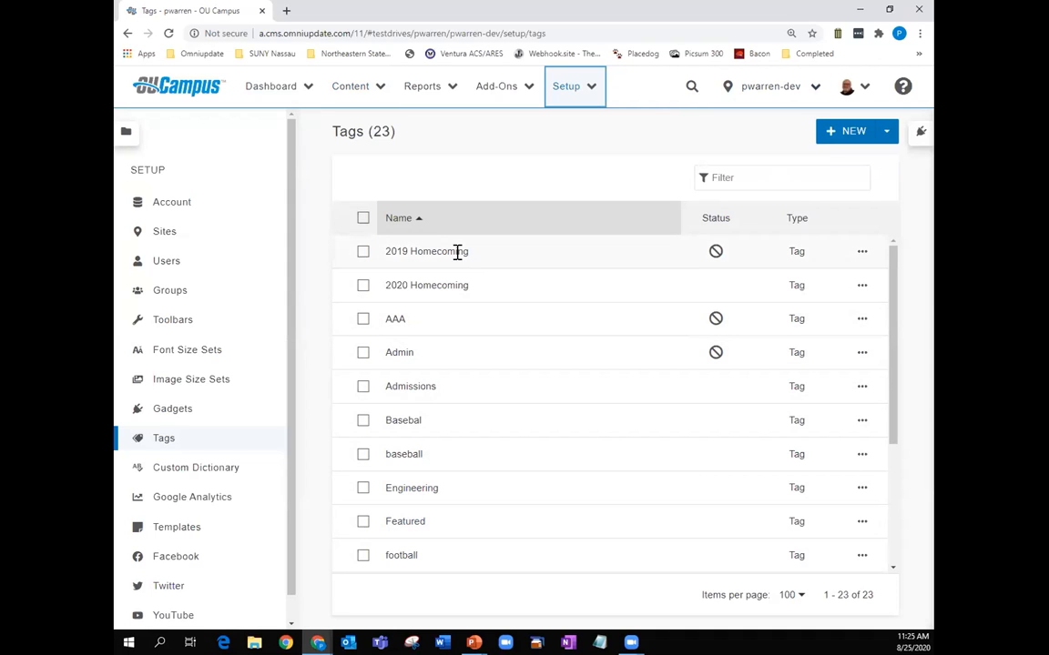
scroll(447, 458, down, 3)
scroll(447, 465, down, 1)
scroll(447, 472, up, 4)
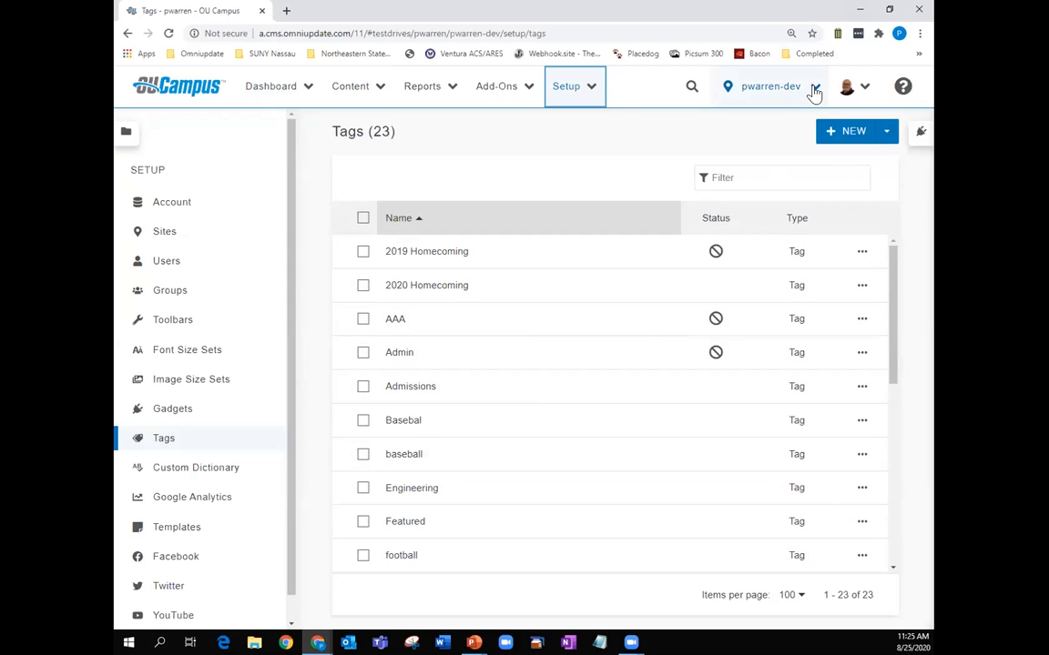
- Start a new tag of type Collection and name it animation
click(840, 133)
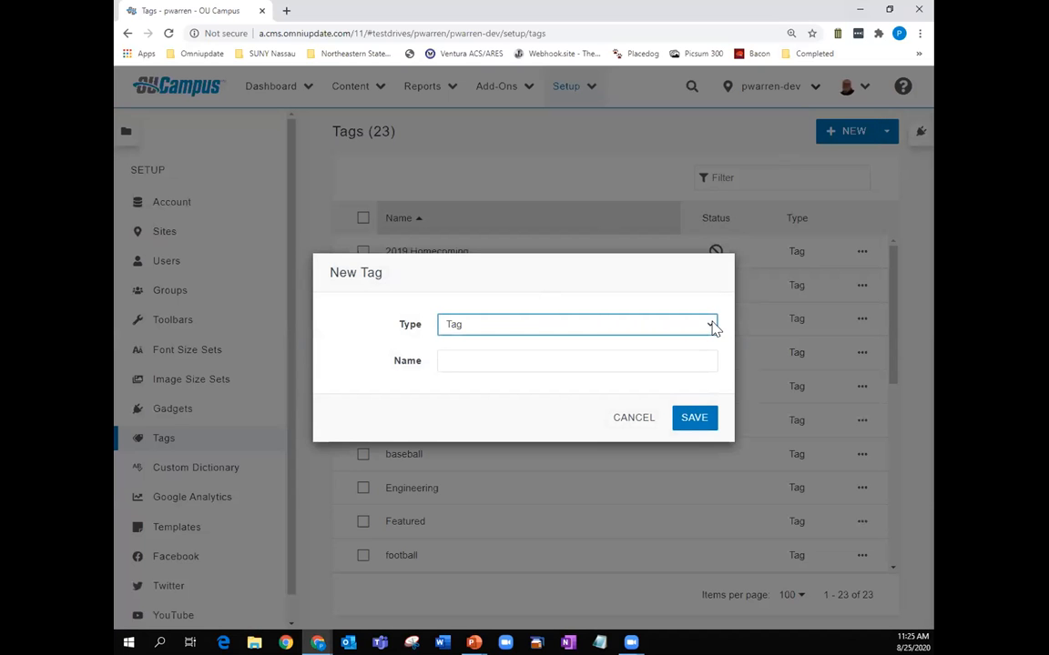
click(712, 326)
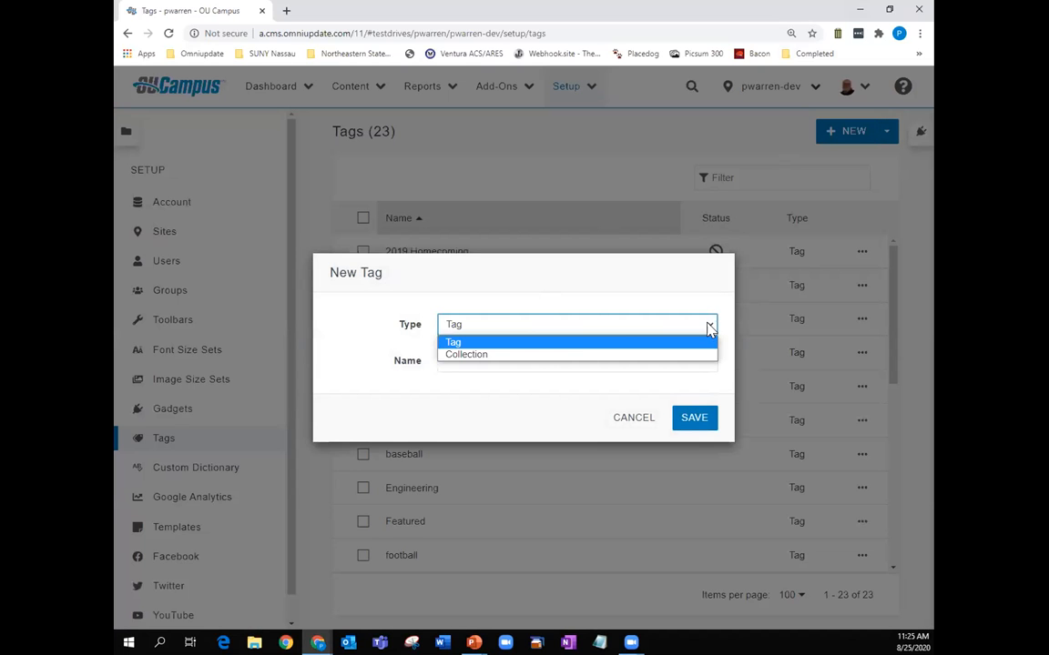
click(500, 355)
click(468, 340)
text(ani)
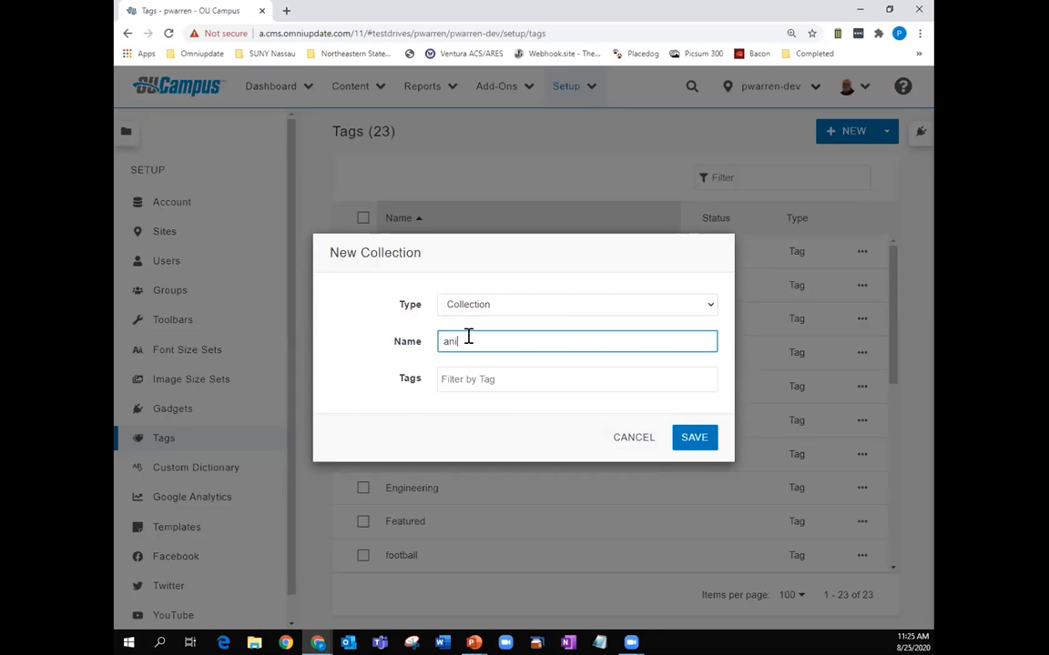
text(mation)
- Add the tags 2D animation, 3D Animation and Stop Motion to the collection and save it
click(523, 383)
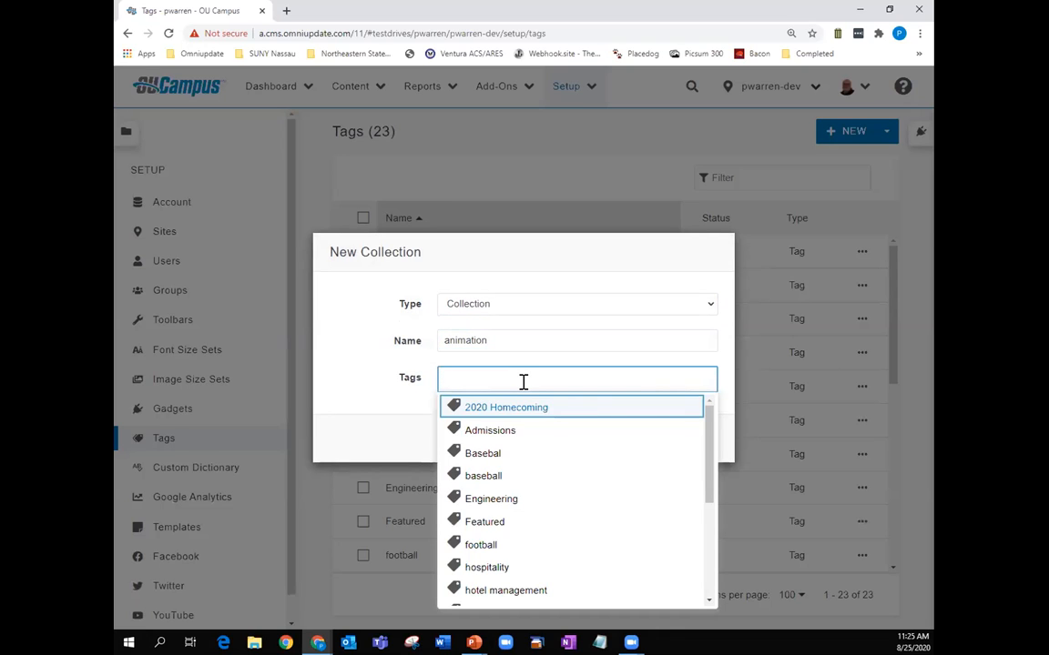
text(2D)
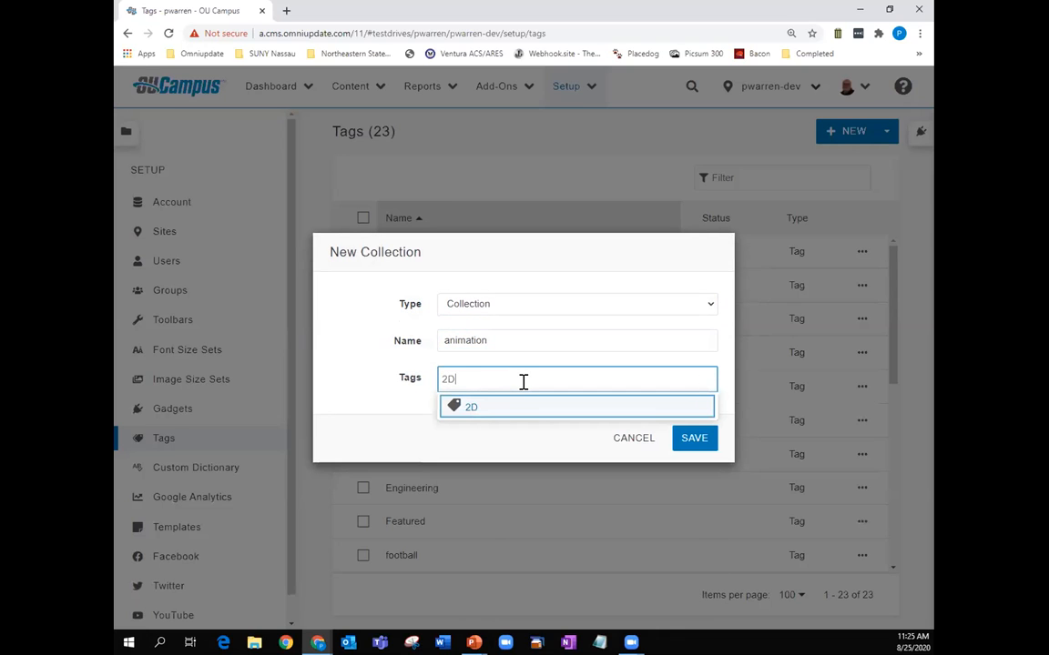
text( an)
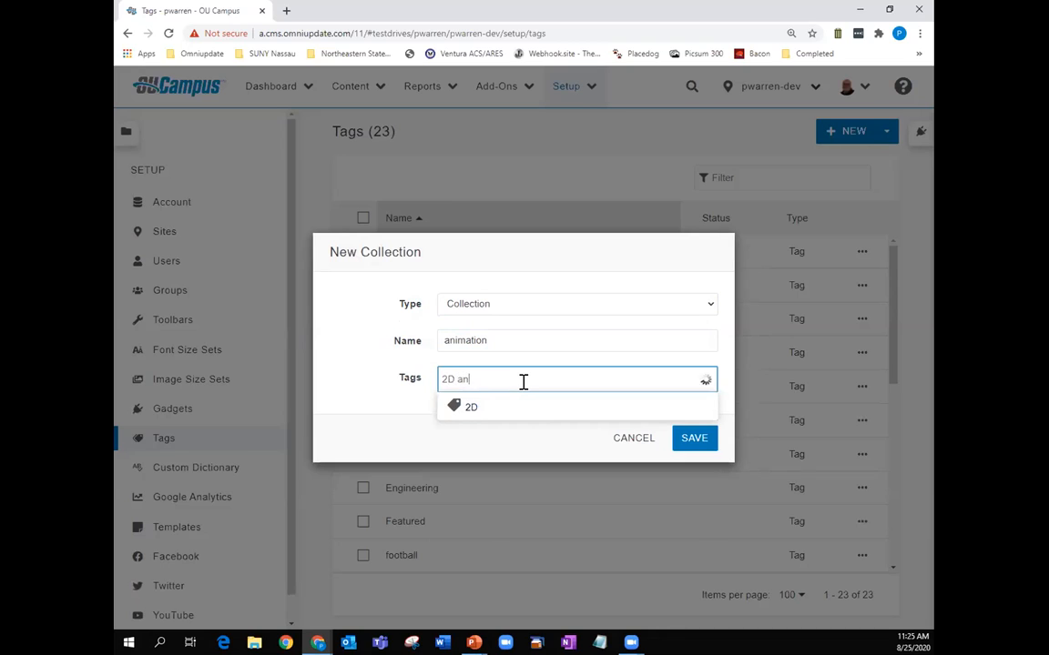
text(imation)
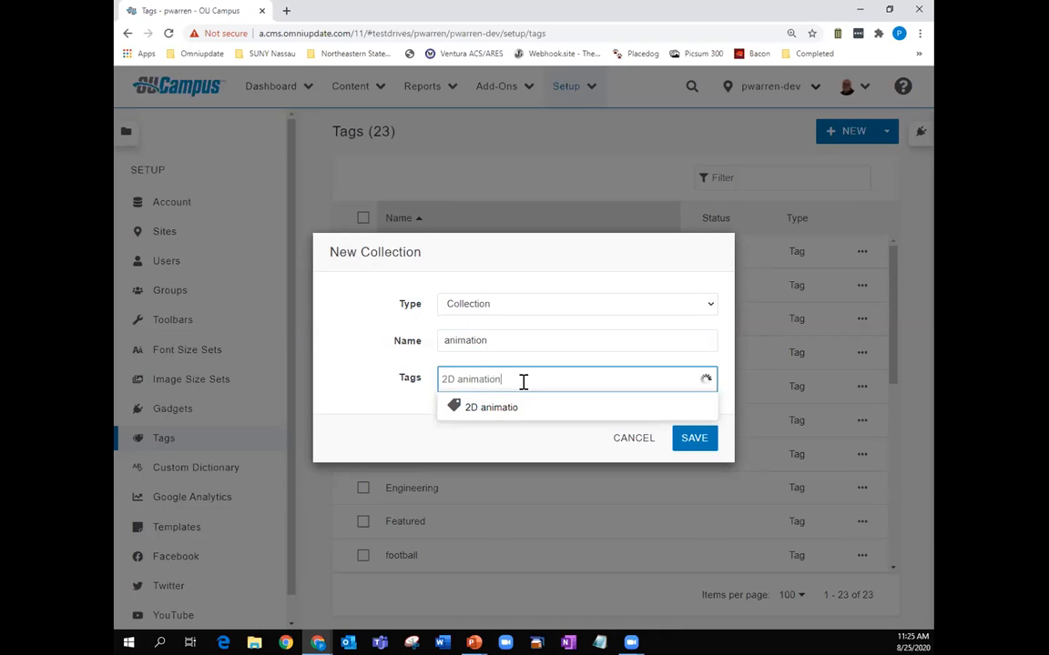
key(Return)
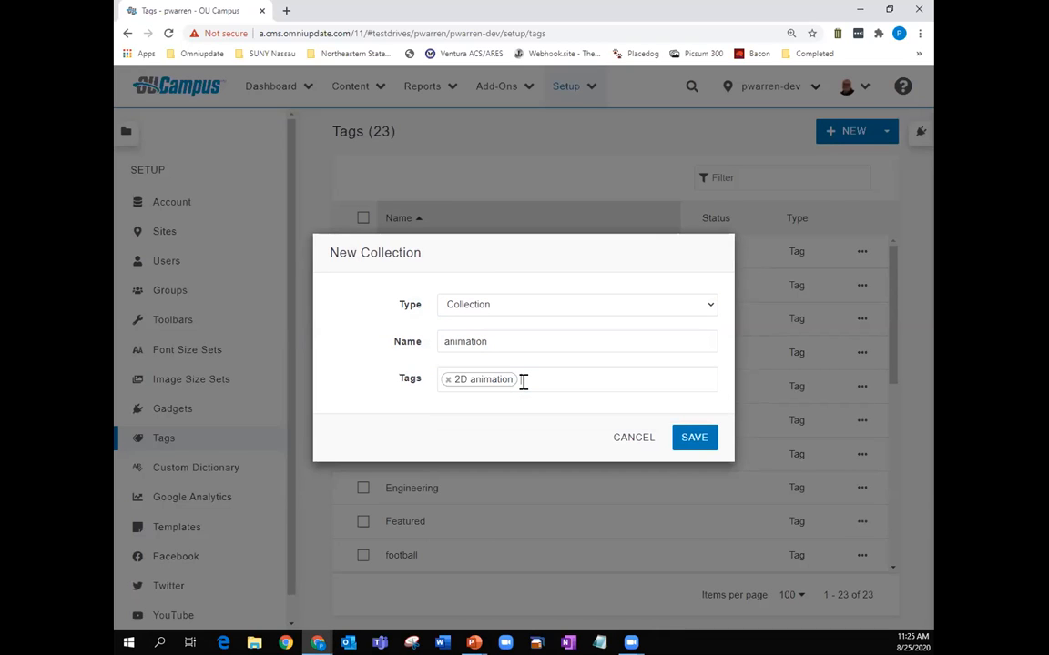
text(3)
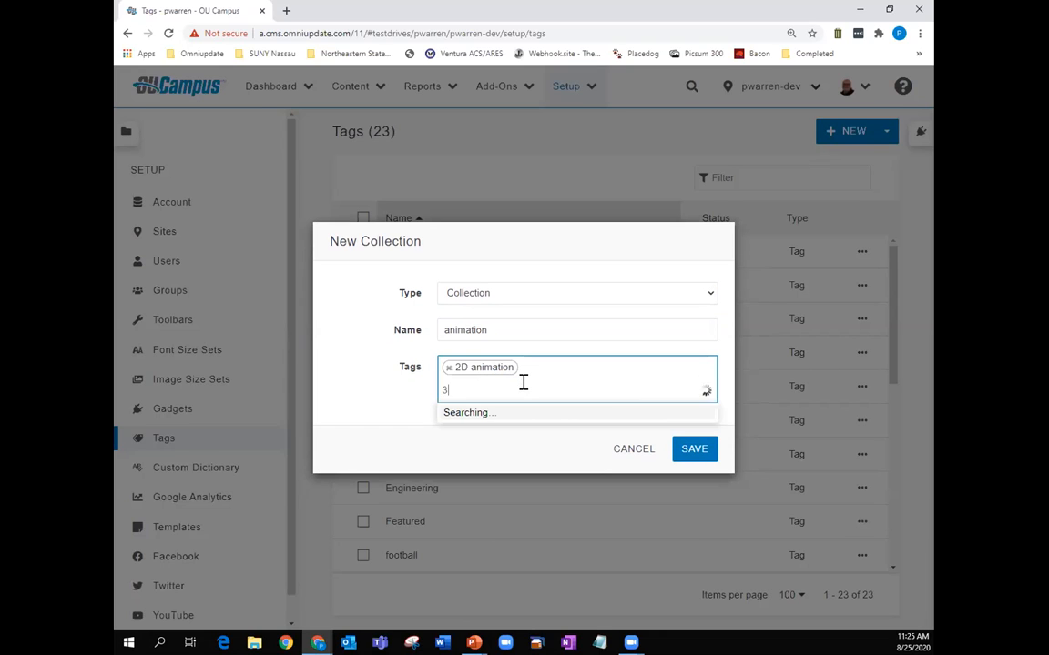
text(D Animation)
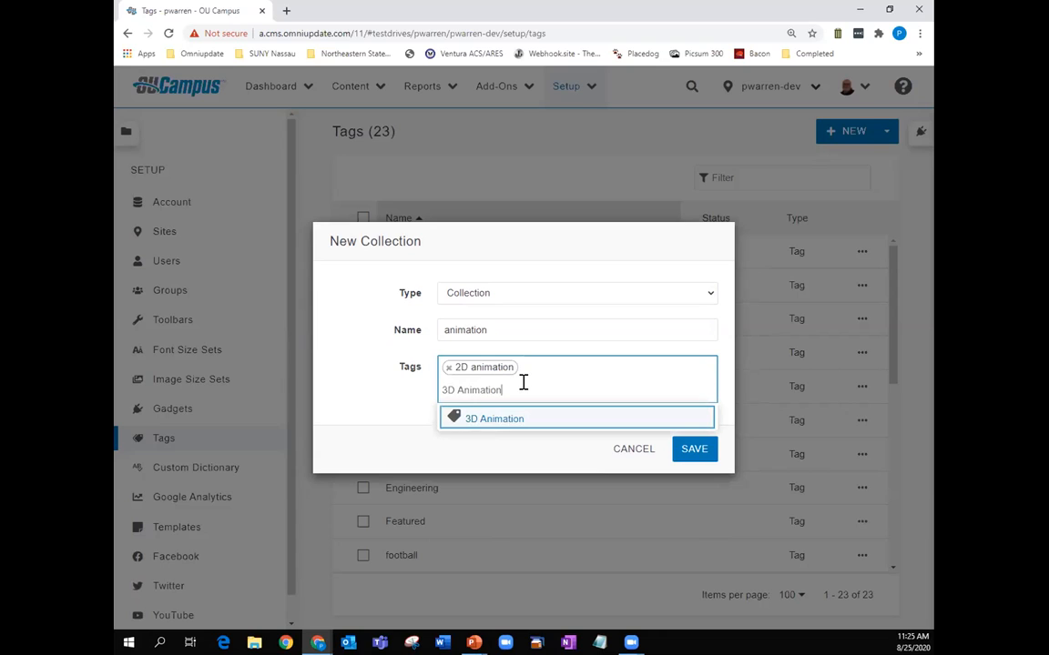
key(Return)
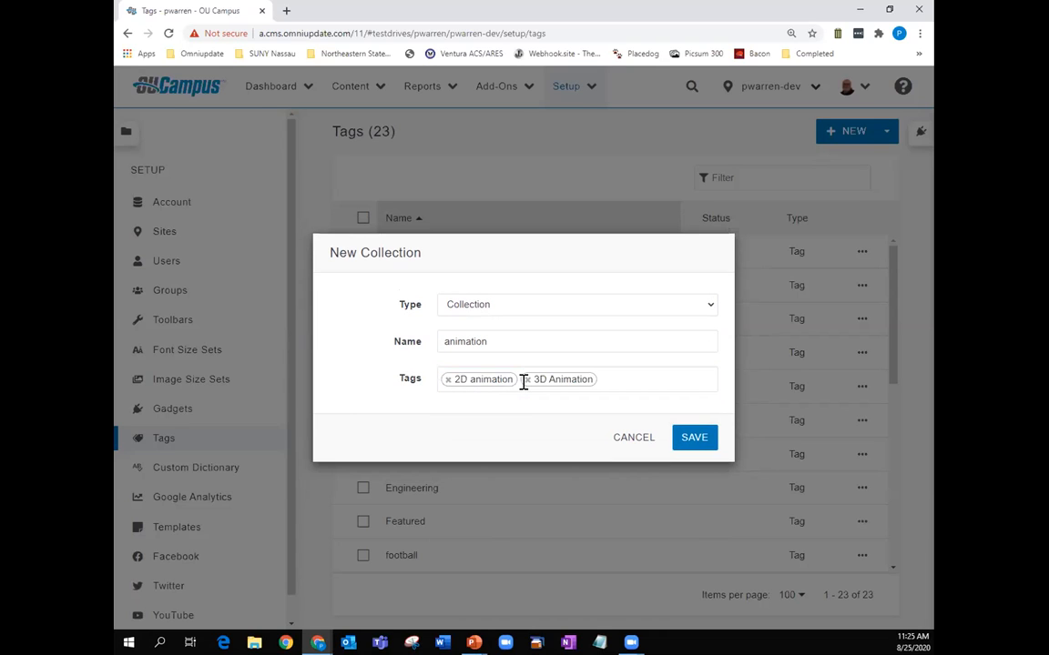
text(Stop Motion)
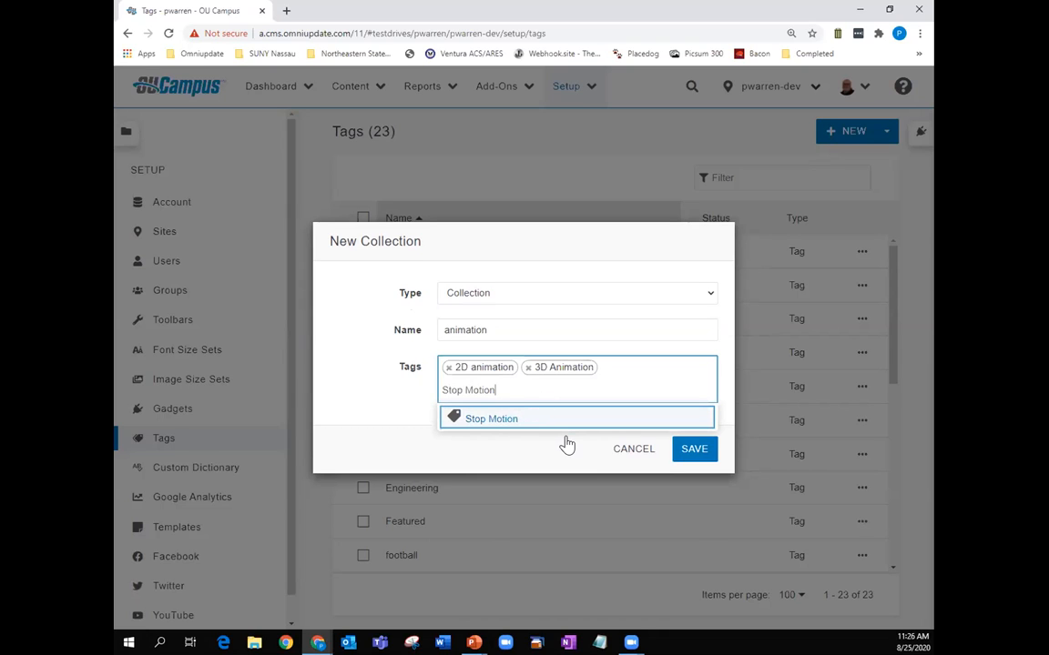
key(Return)
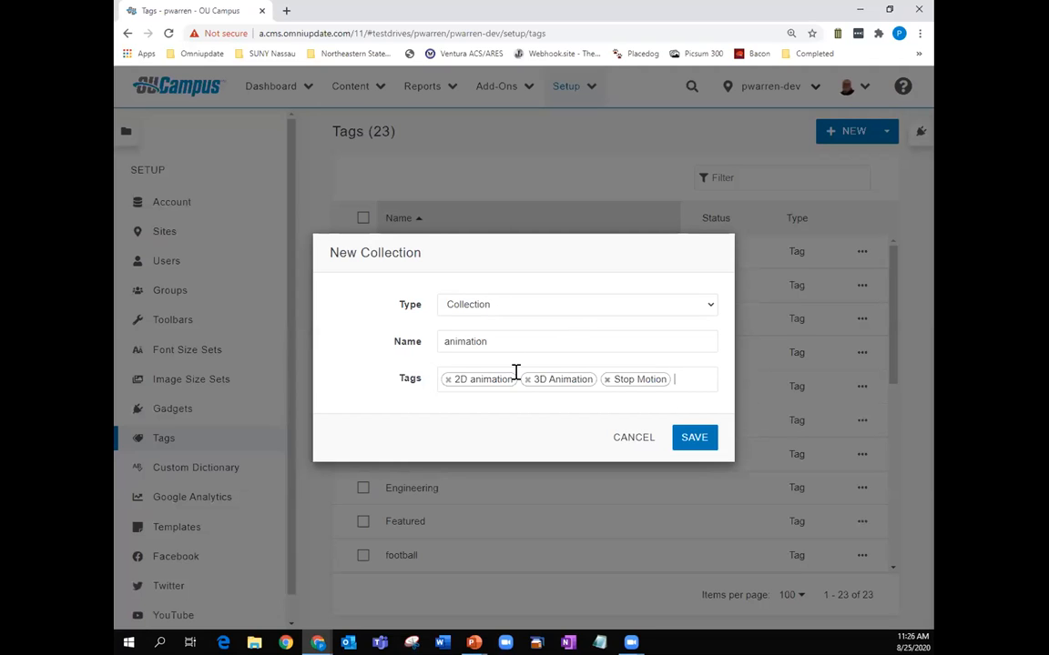
click(695, 439)
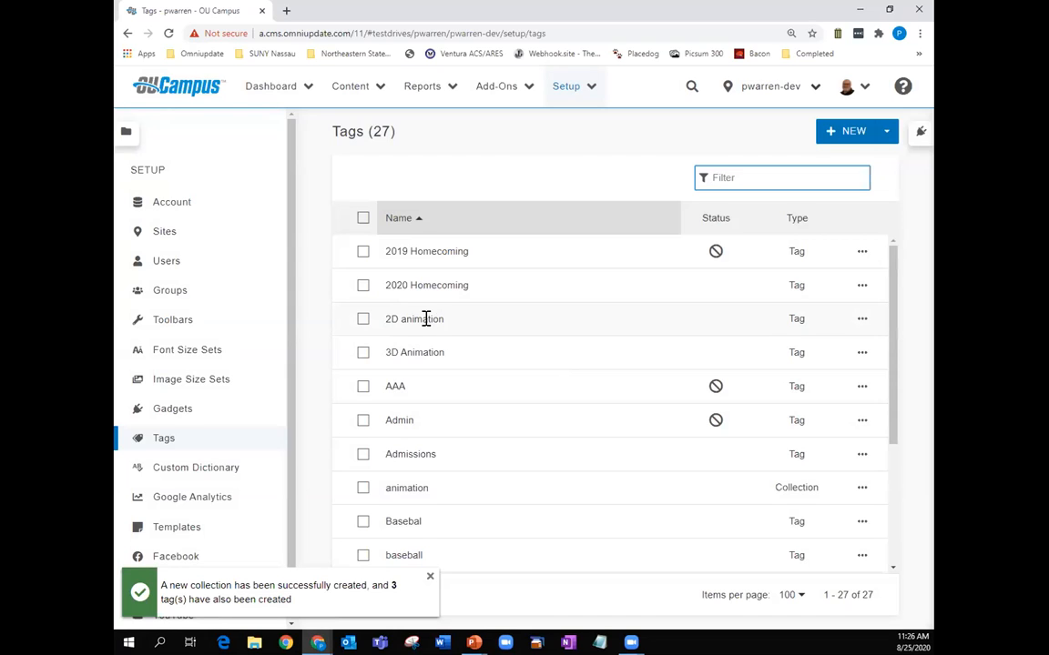
- Check the Tags list for the newly created animation tags and the animation collection
click(390, 333)
click(403, 351)
scroll(450, 386, down, 3)
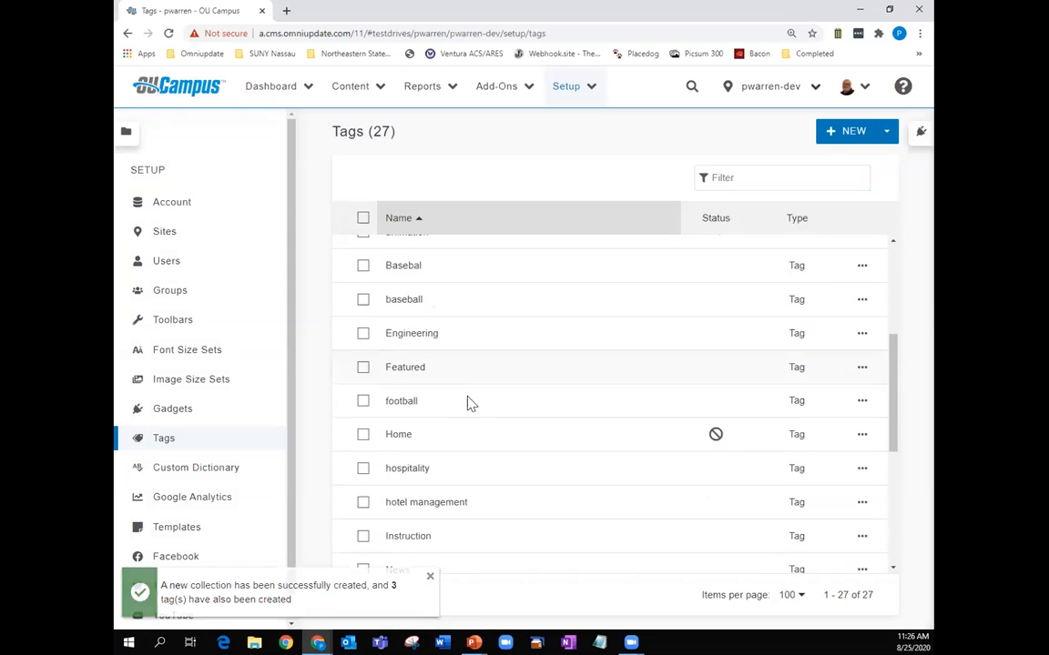
scroll(468, 380, up, 3)
click(436, 455)
click(614, 491)
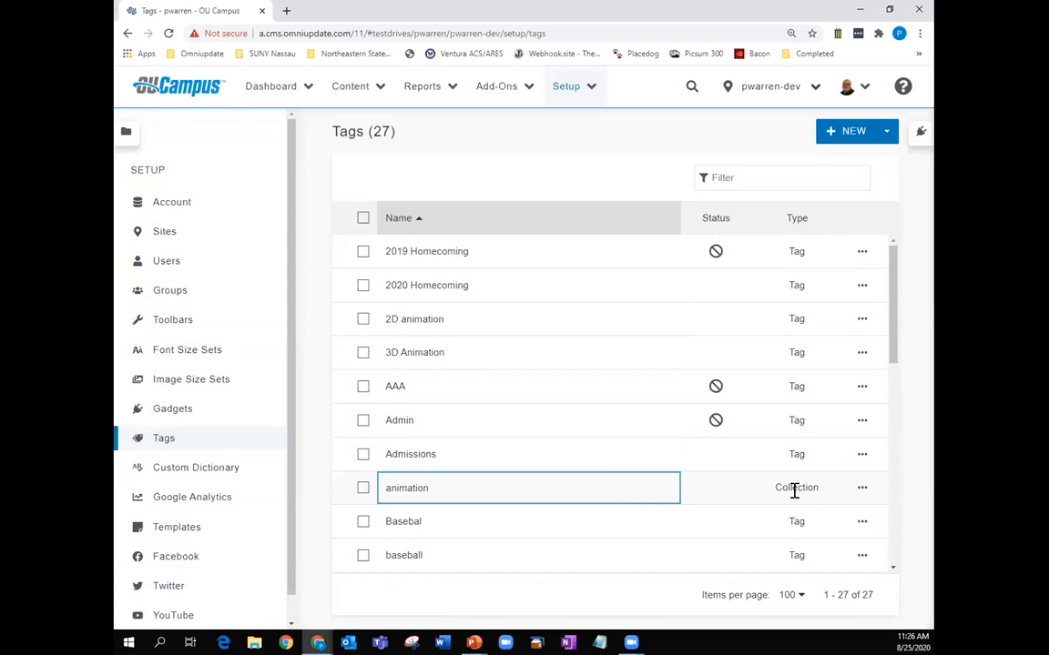
- Look through the rest of the Tags list and switch the active site to training
scroll(468, 498, down, 3)
scroll(468, 499, down, 4)
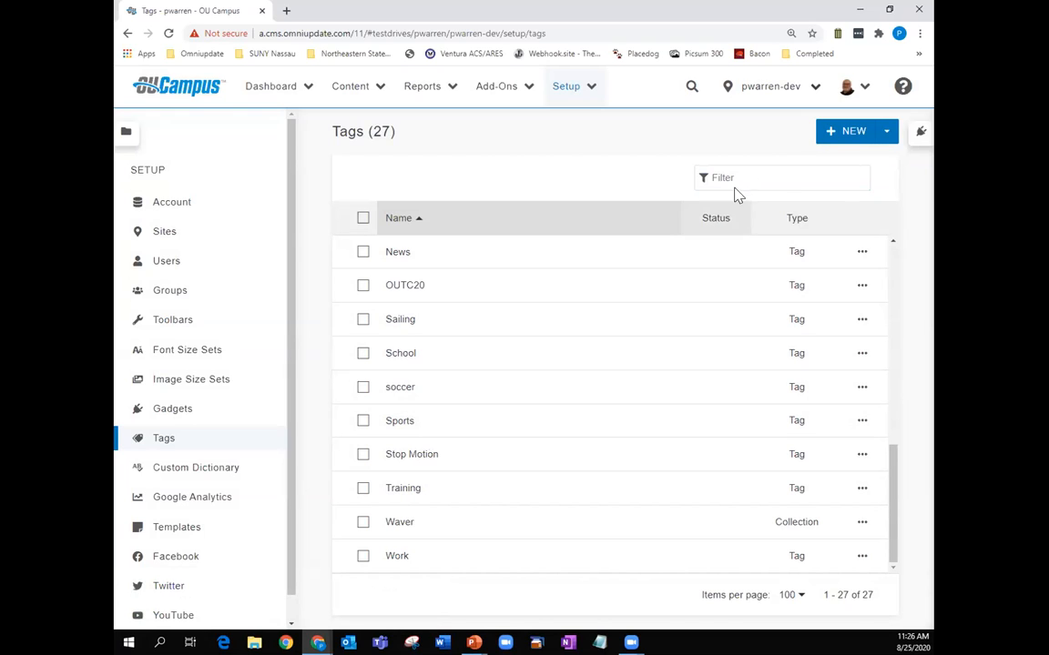
click(815, 89)
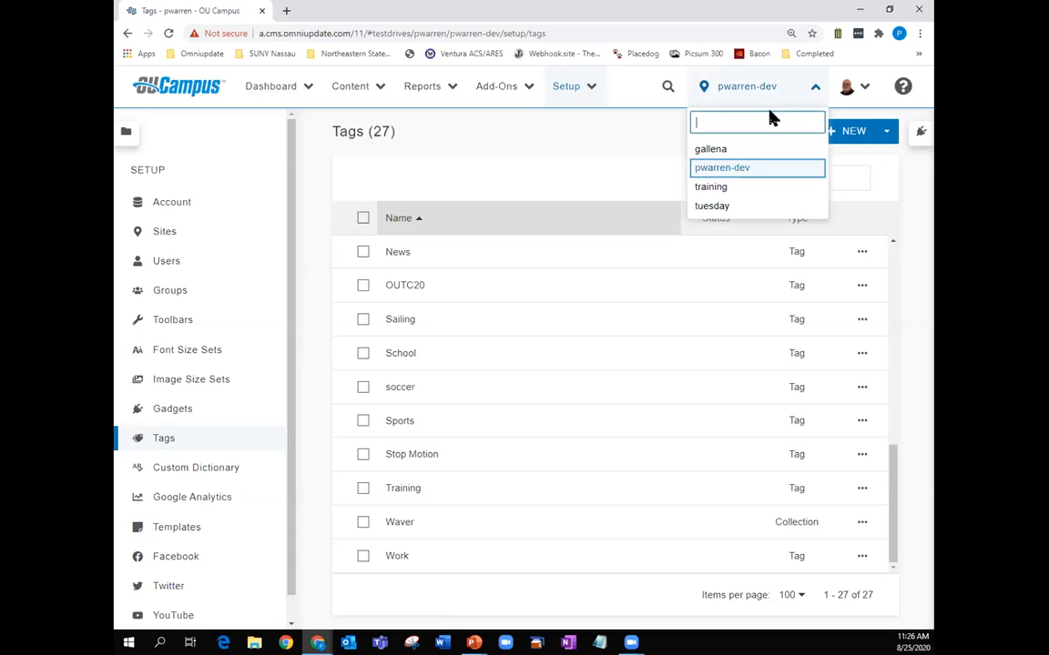
click(719, 189)
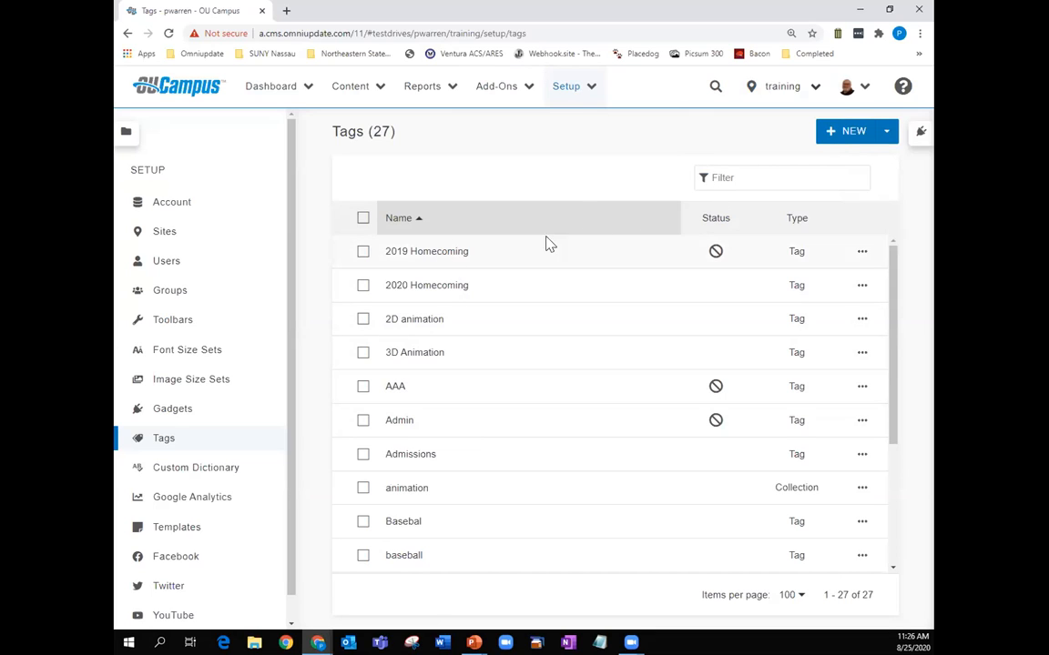
- Open the Tag Access settings of the training site from the account's Sites list
click(591, 89)
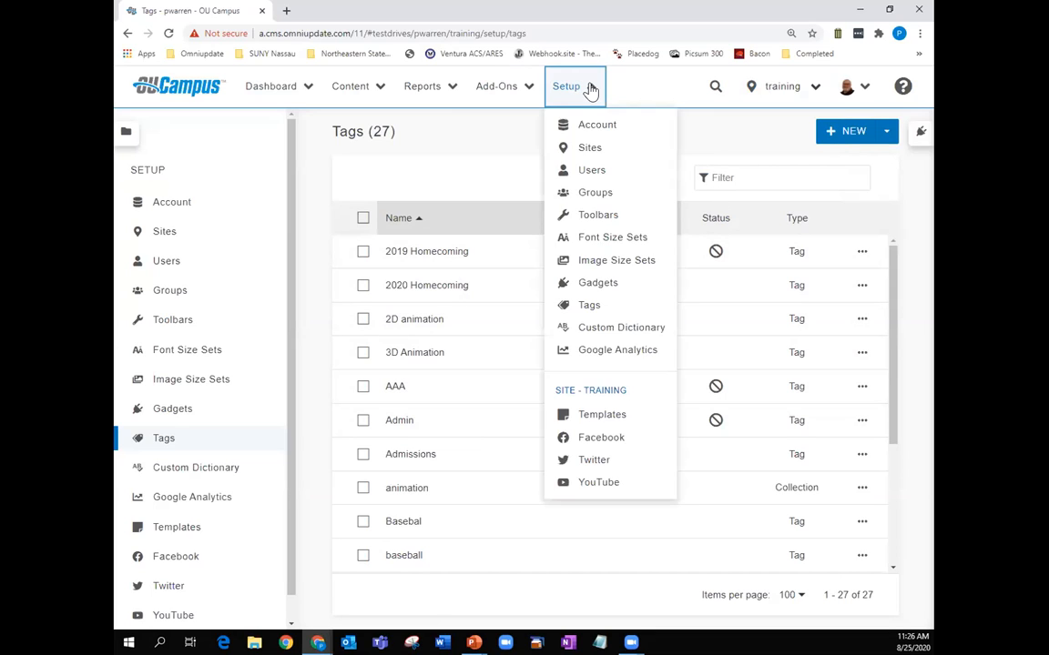
click(589, 148)
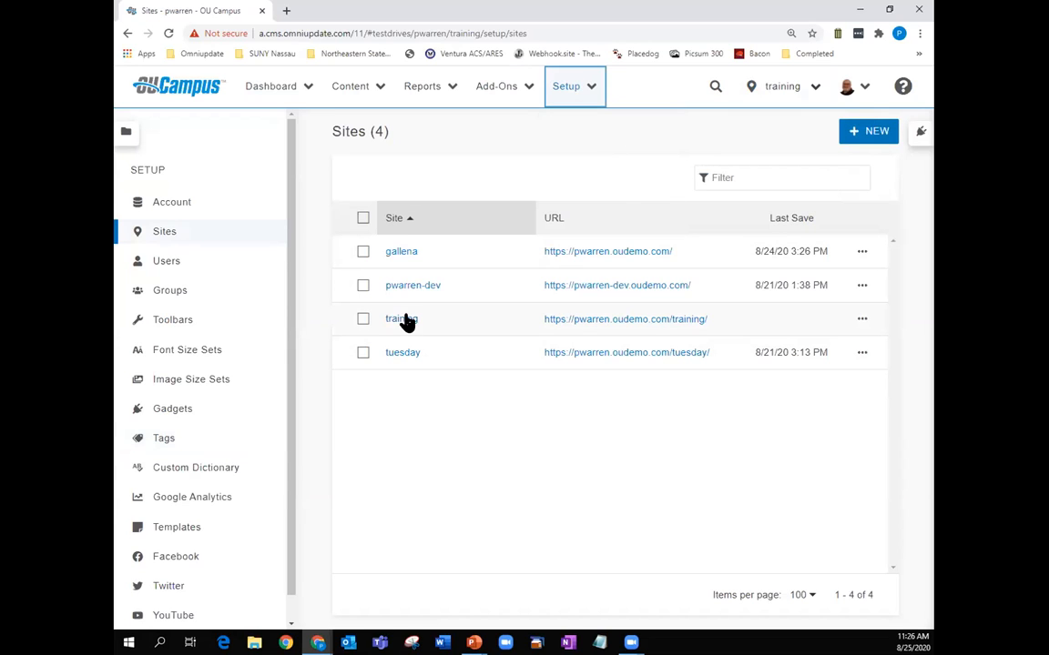
click(862, 322)
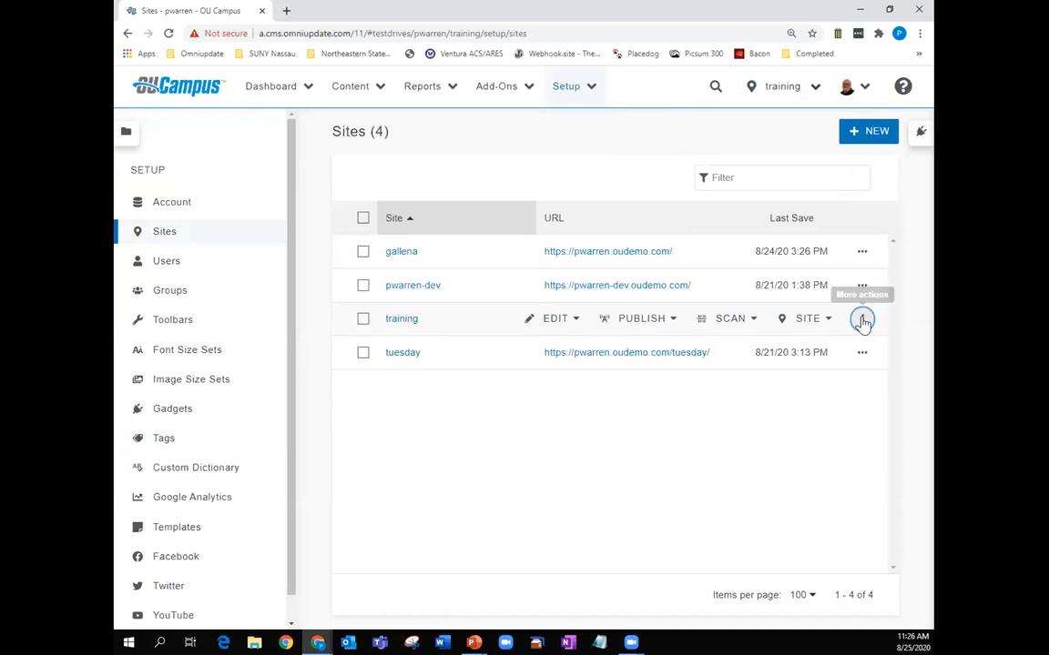
click(576, 323)
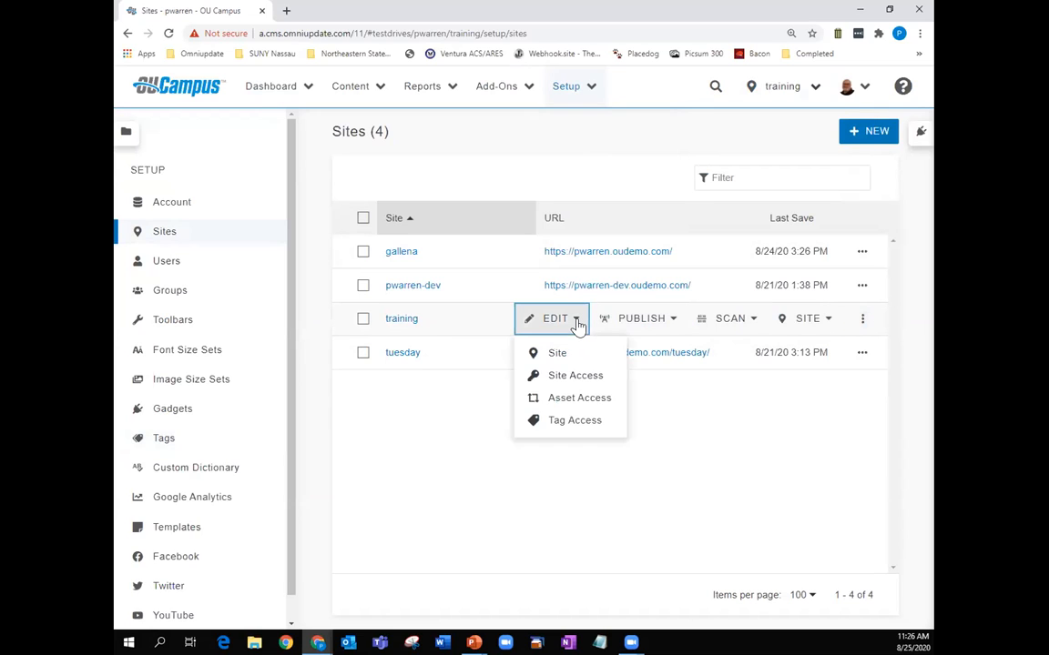
click(578, 422)
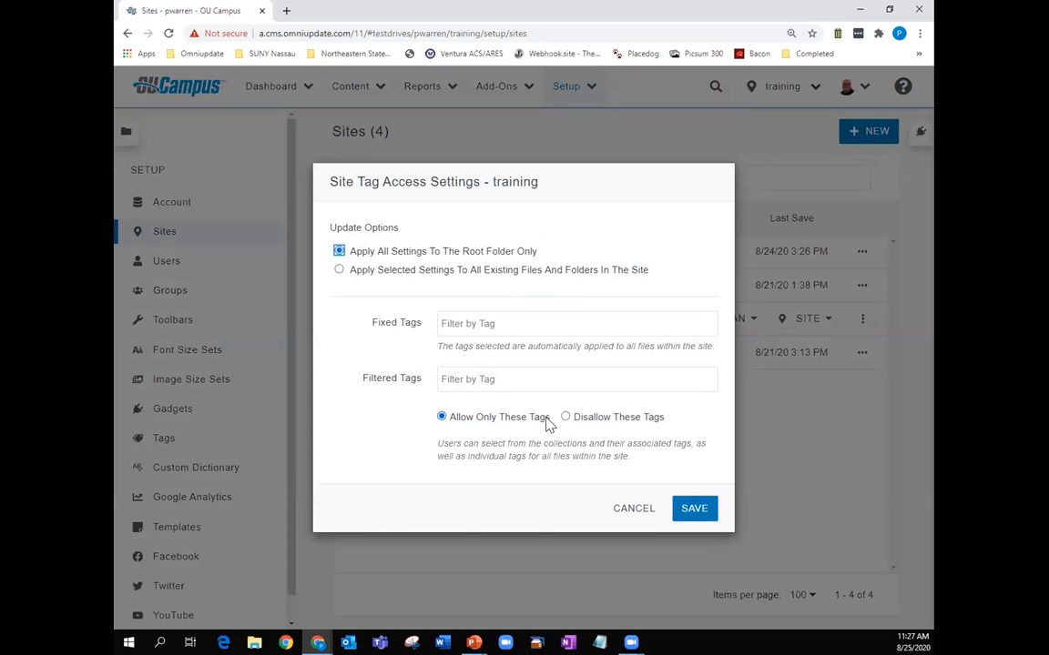
- Allow only the animation collection as filtered tags for the training site, save, and dismiss the notifications
click(493, 379)
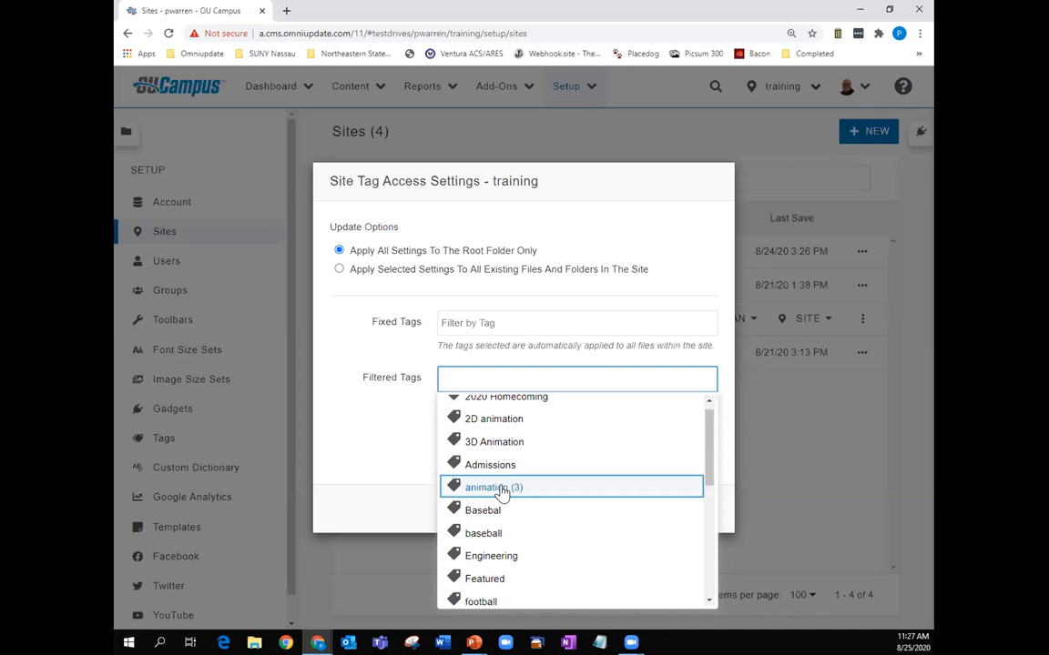
click(501, 492)
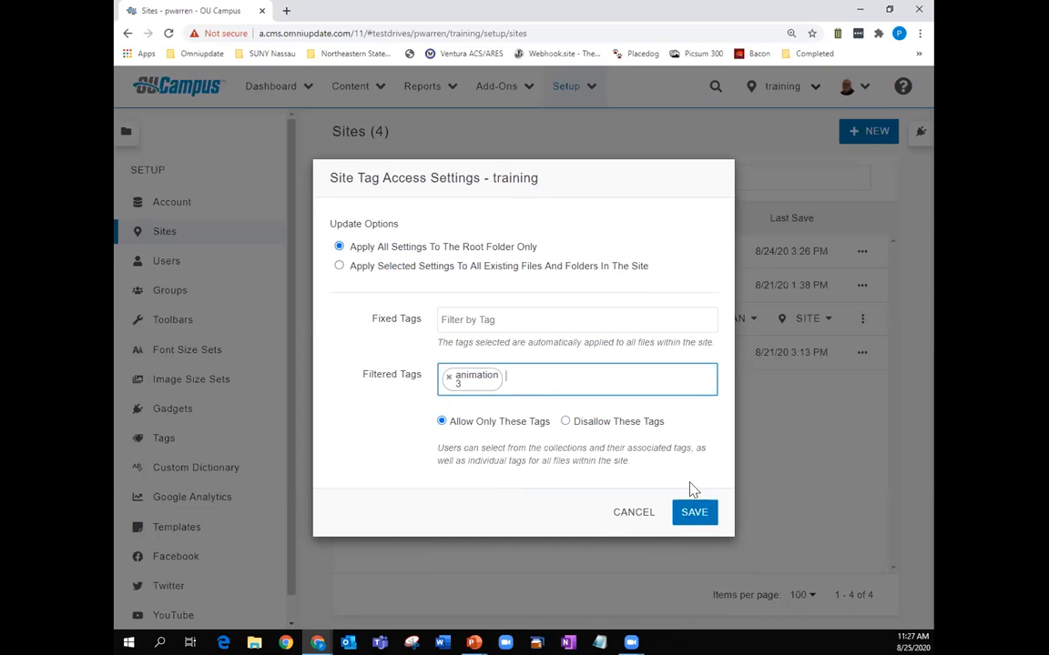
click(695, 513)
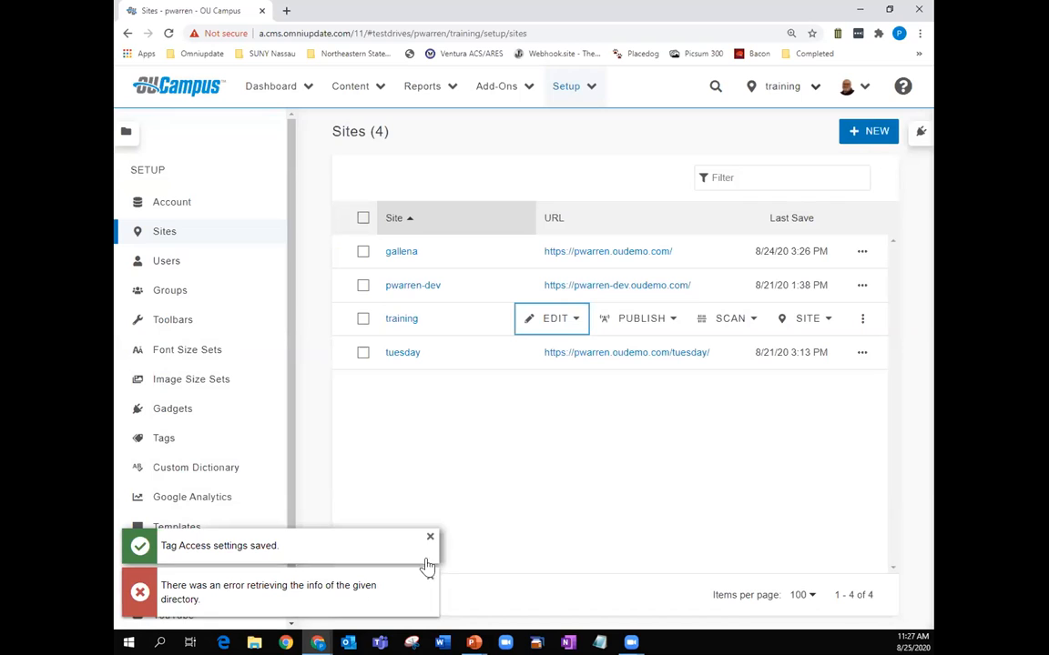
click(430, 577)
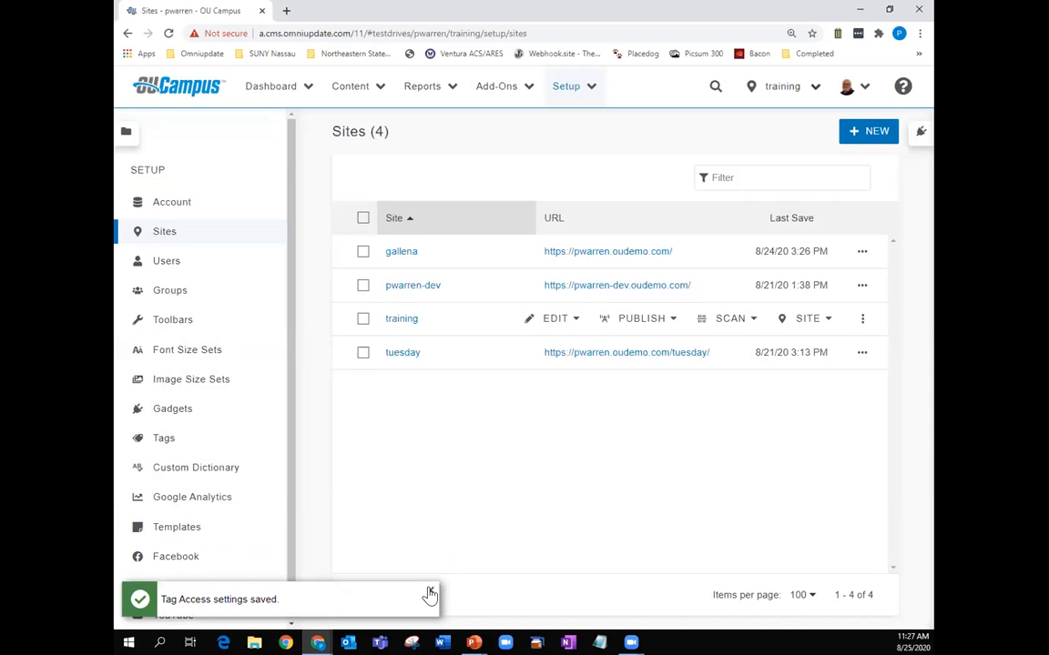
click(429, 592)
- Switch the active site to gallena and open that site's Tag Access settings
click(814, 88)
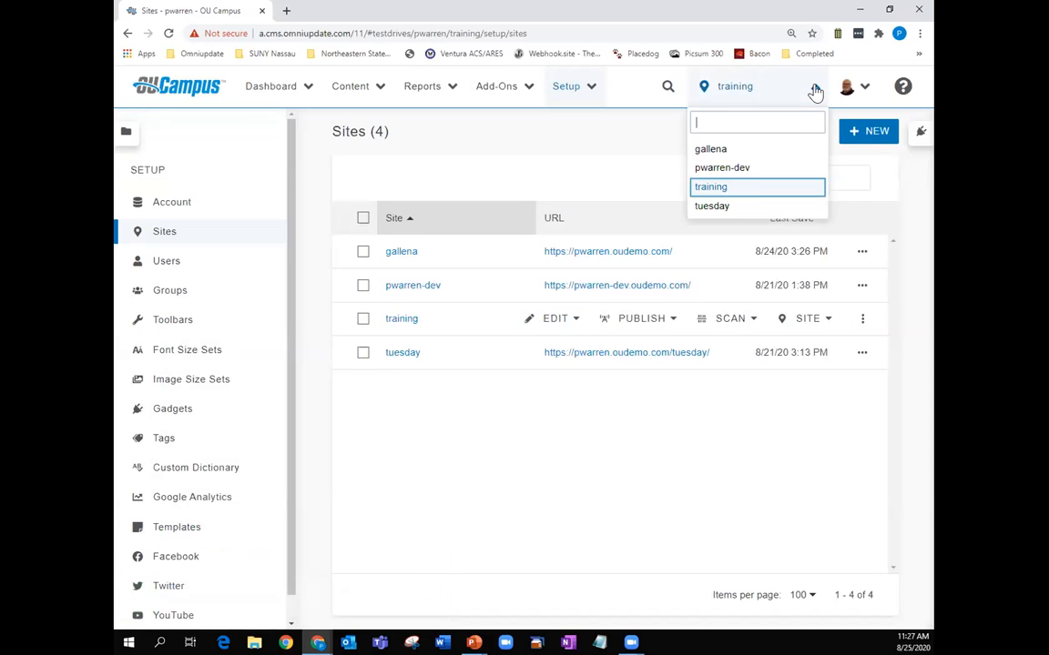
click(730, 151)
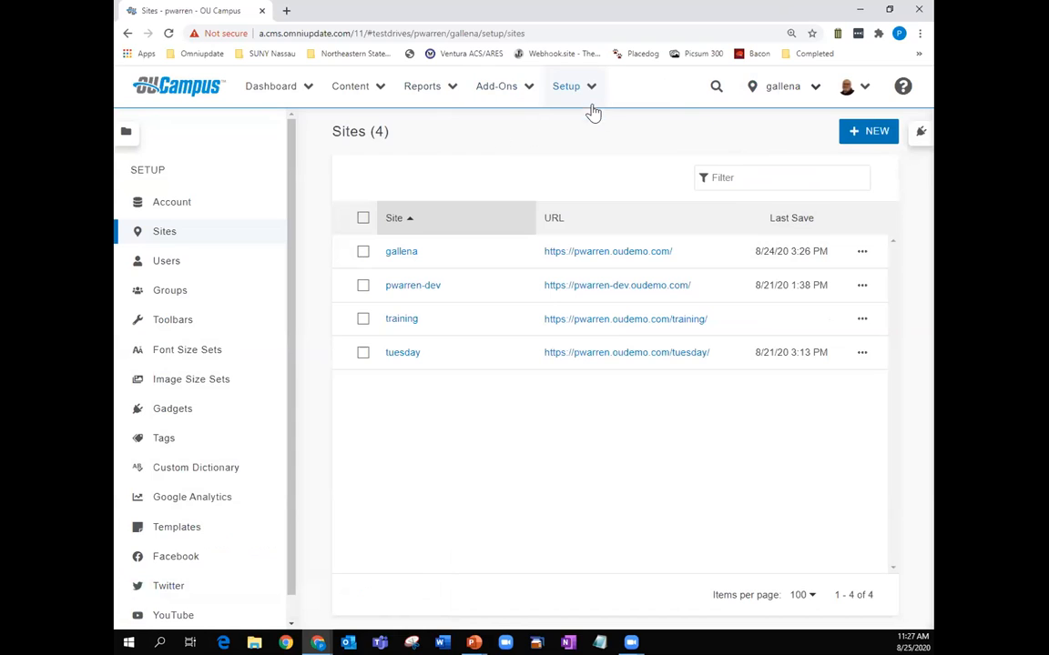
click(863, 253)
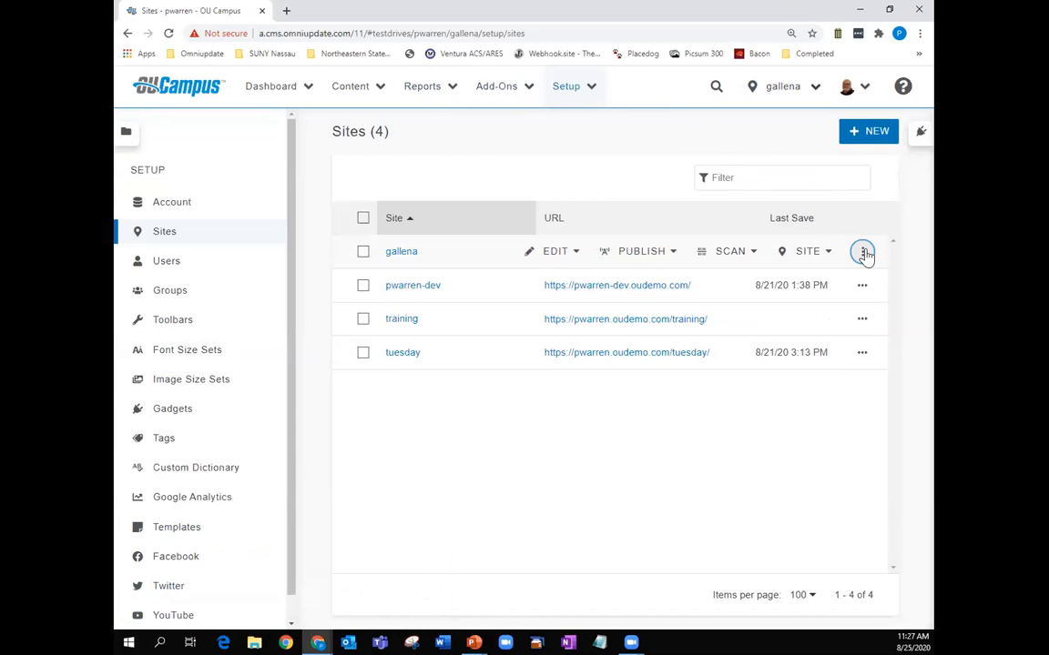
click(576, 252)
click(573, 354)
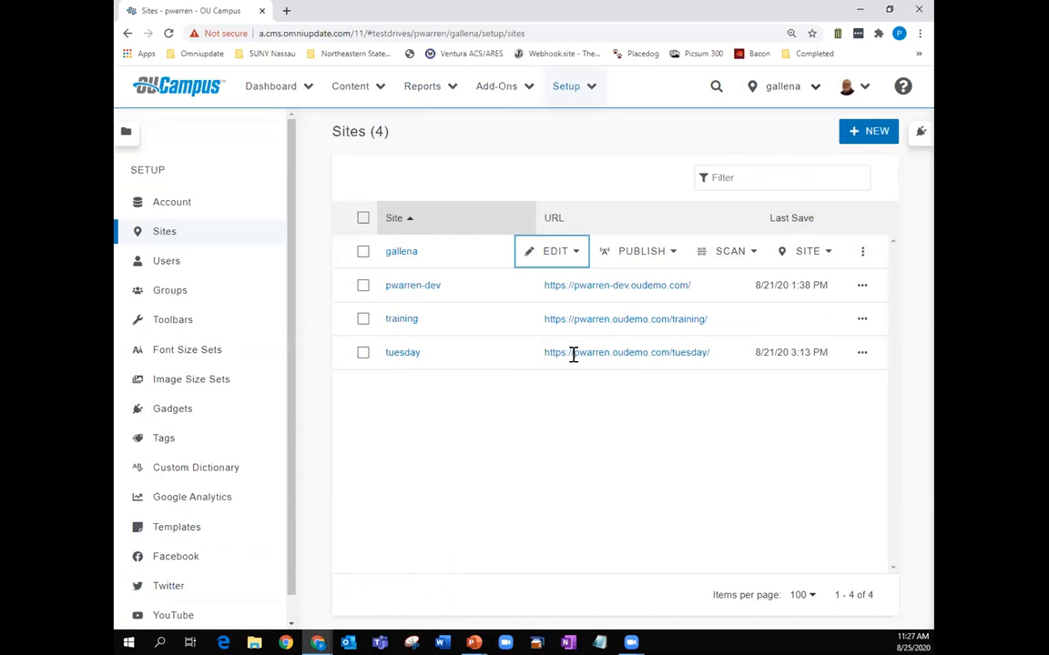
- Allow only the animation collection as filtered tags for the gallena site and save the settings
click(490, 378)
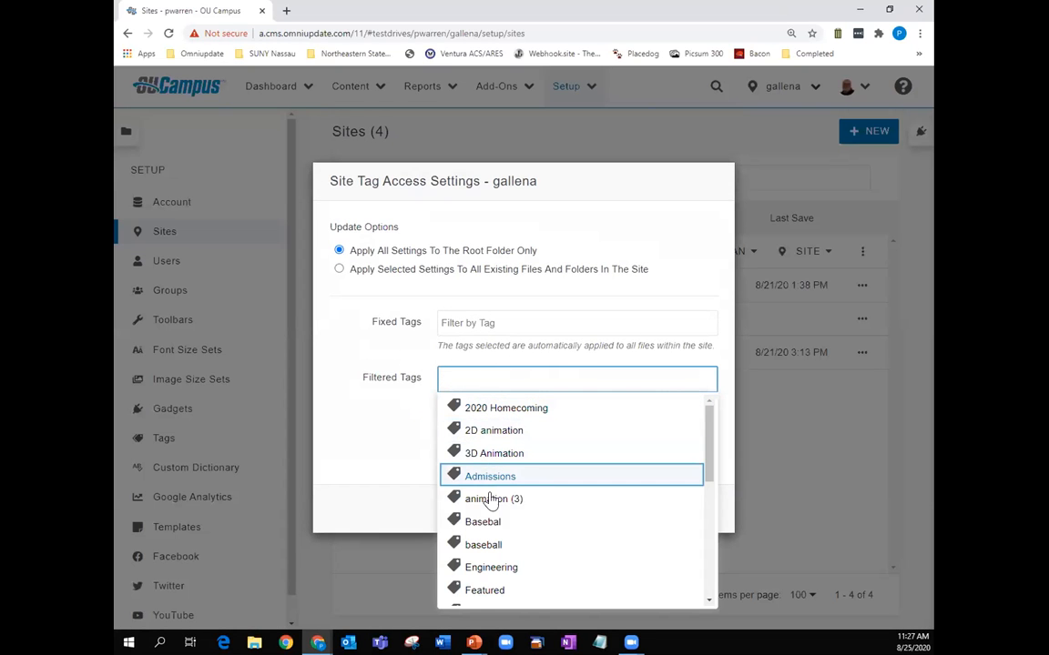
click(492, 499)
click(694, 512)
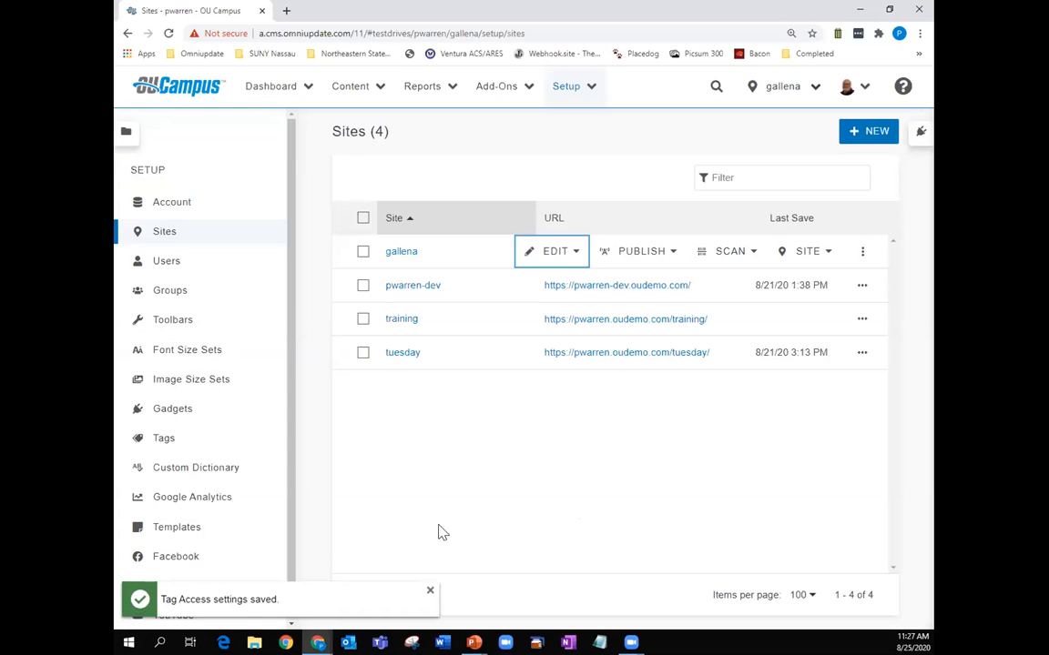
drag(179, 604, 276, 603)
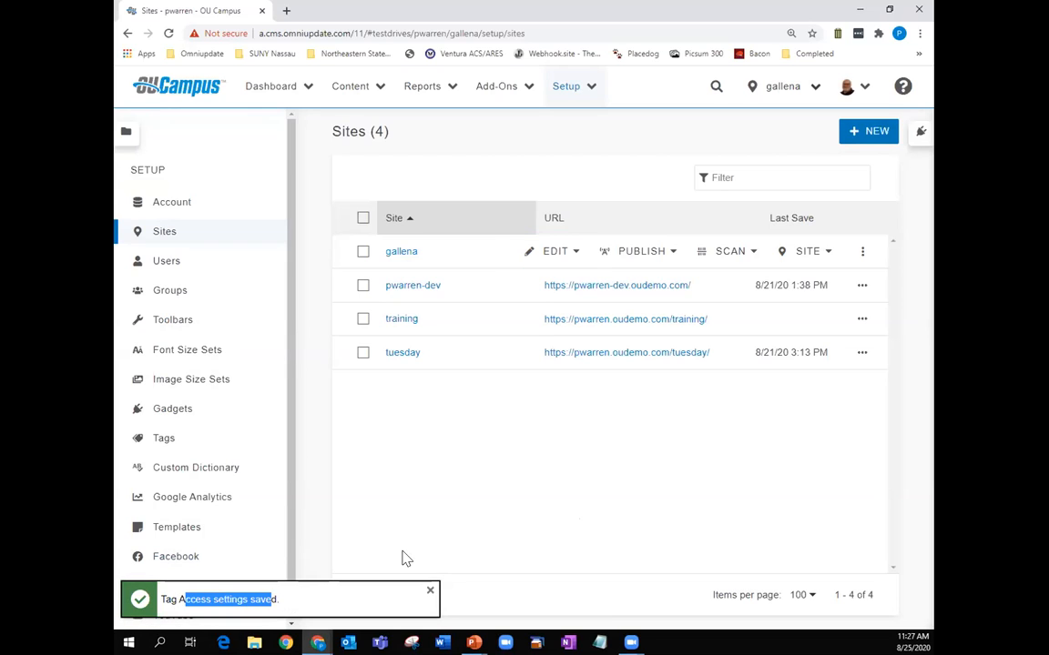
- Open admin1_samples.pcf from the gallena site's _training folder, open its main content for editing and save the page
click(377, 93)
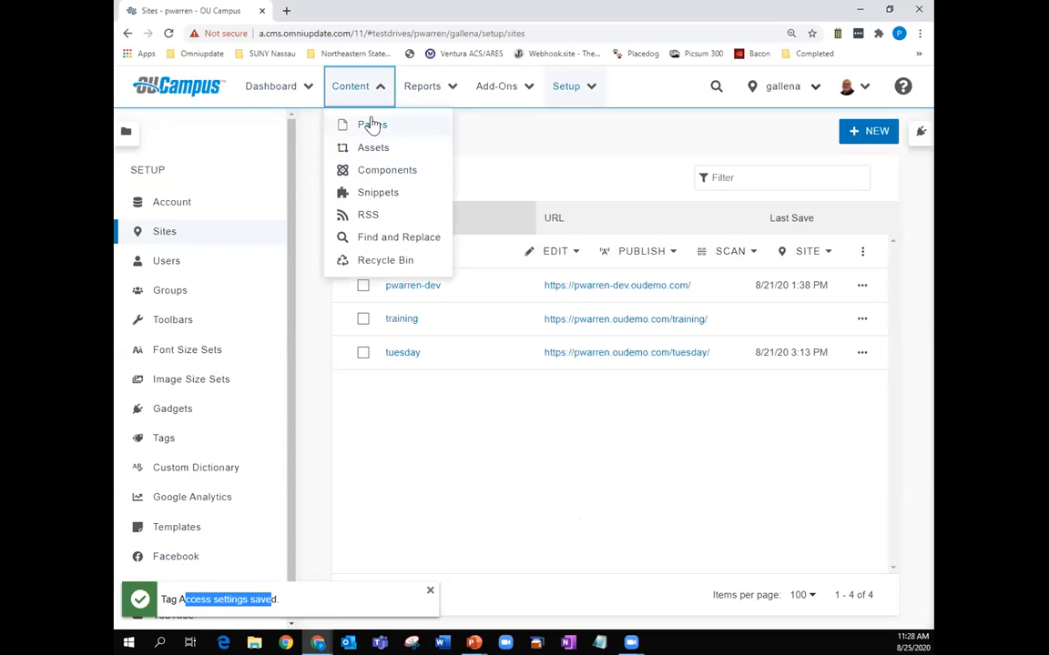
click(371, 125)
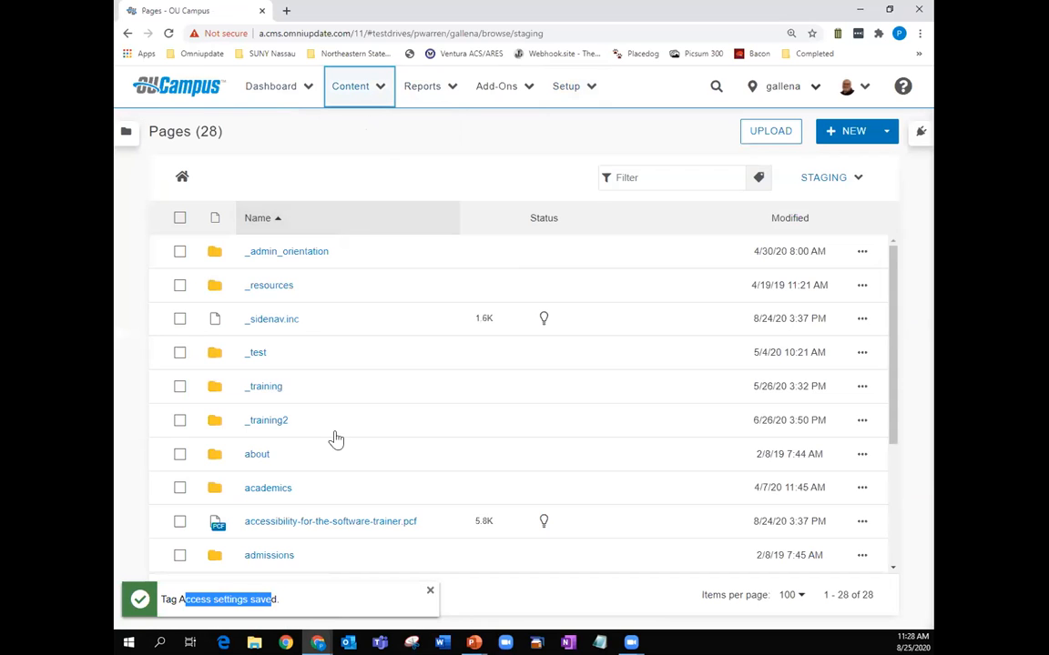
click(276, 389)
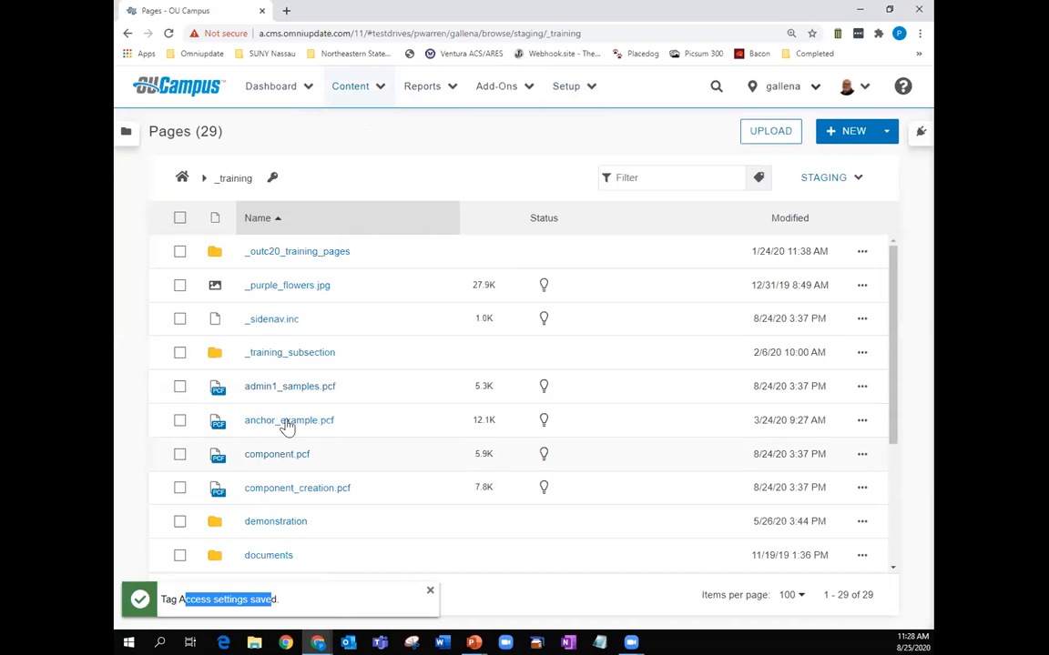
click(296, 390)
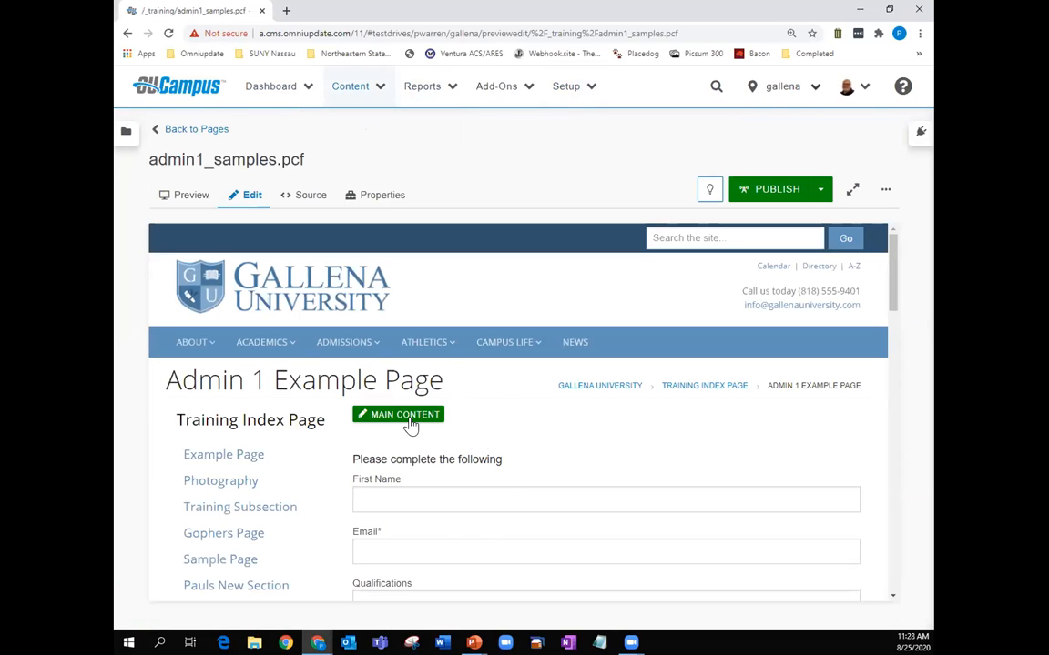
click(406, 417)
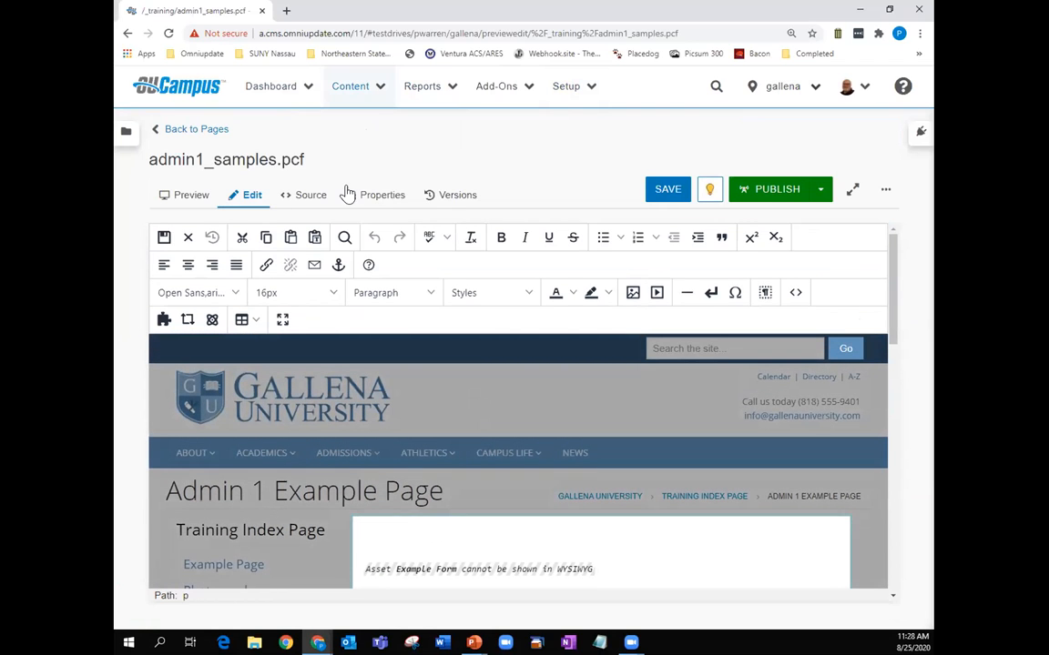
click(164, 240)
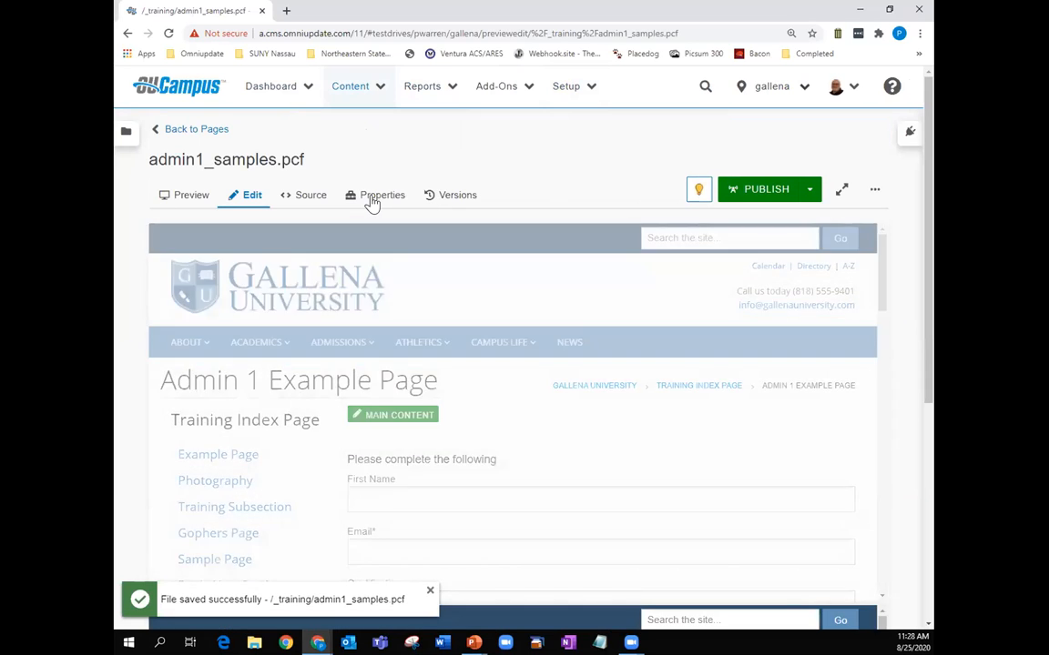
- Open the properties of admin1_samples.pcf and check which tags are offered for the page
click(374, 201)
click(627, 419)
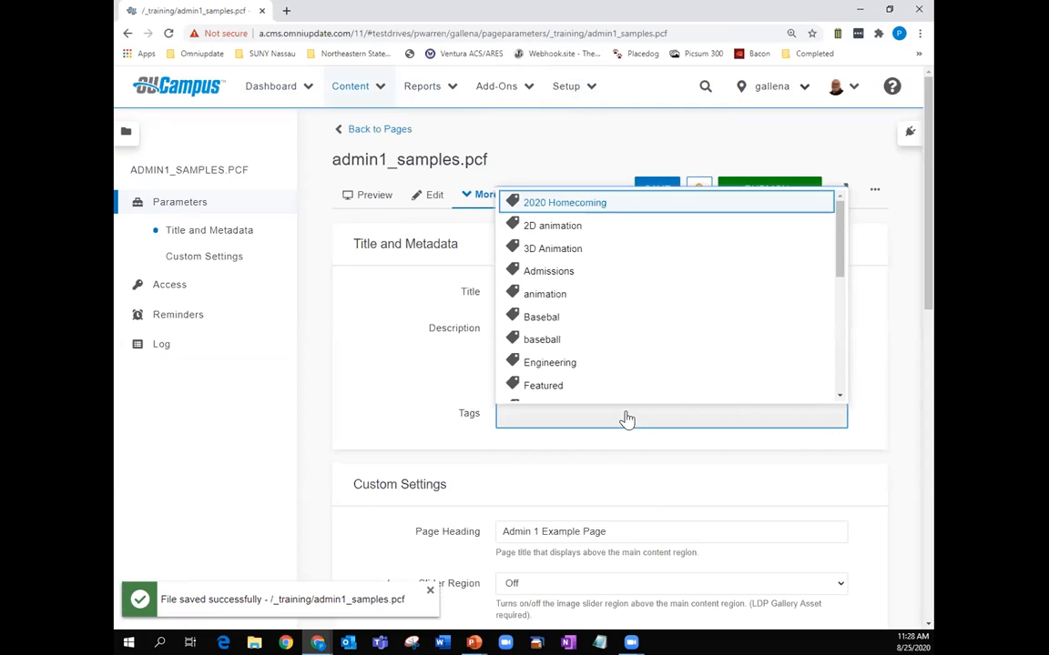
scroll(816, 302, down, 1)
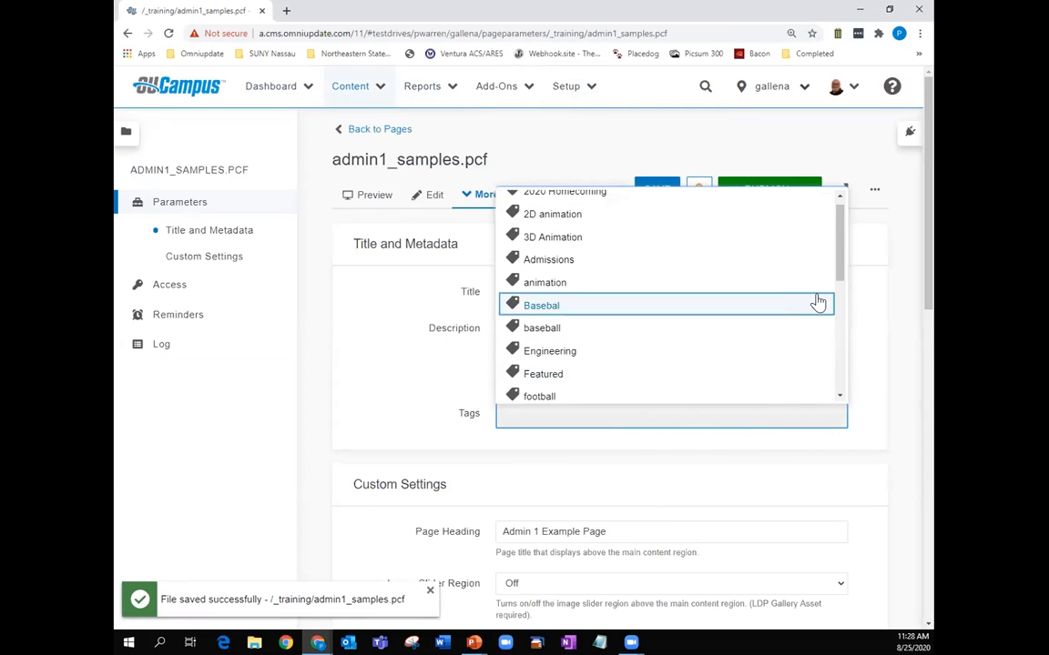
scroll(839, 273, down, 1)
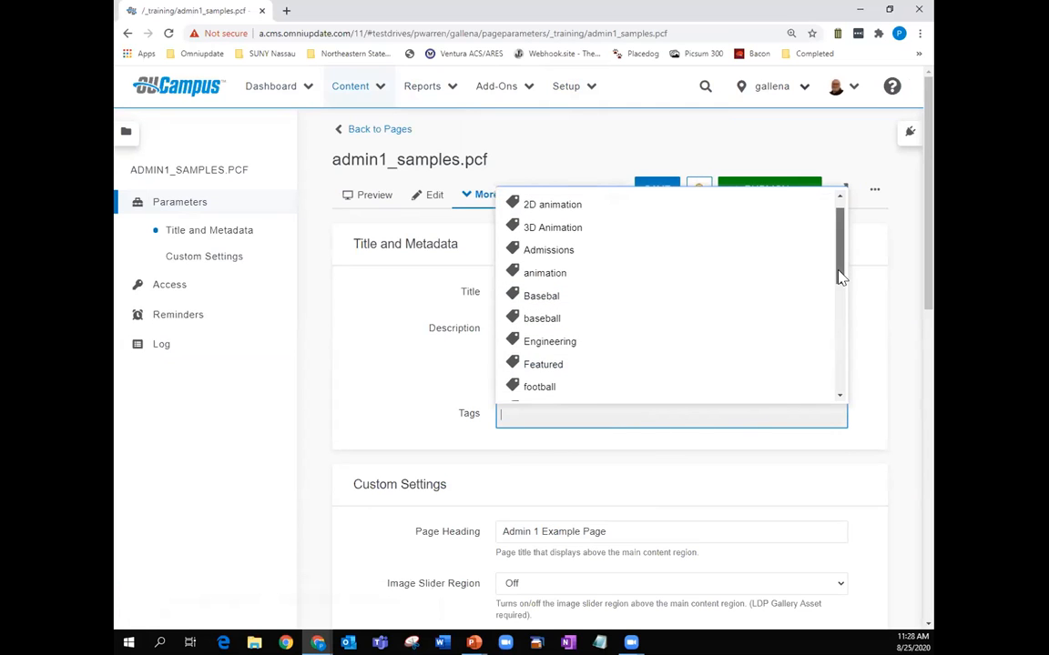
scroll(590, 206, up, 1)
click(583, 173)
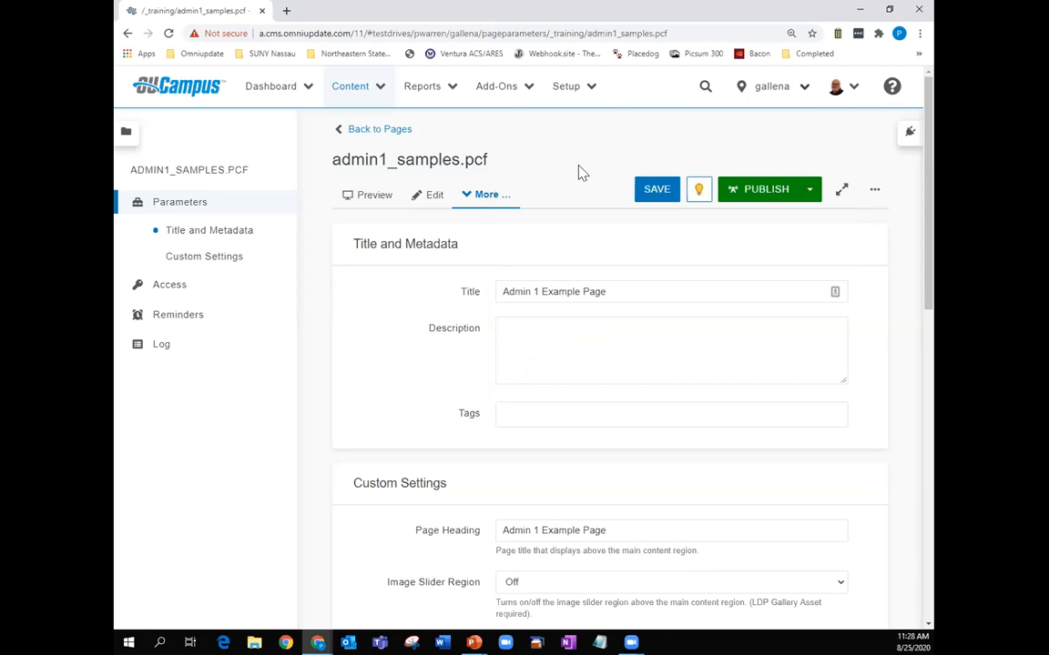
click(801, 91)
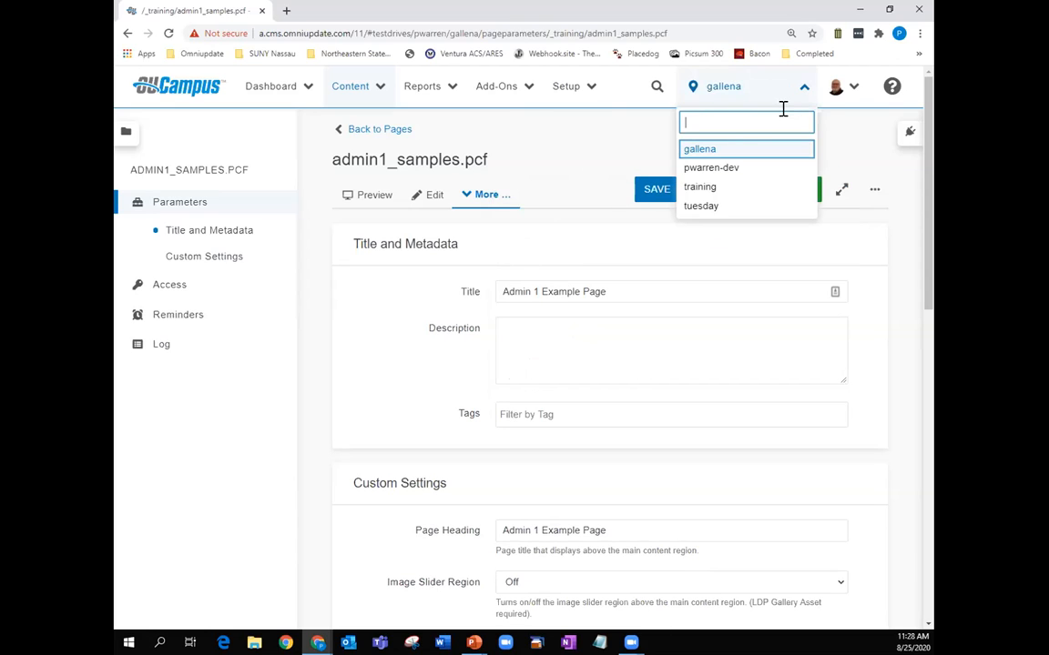
- In the gallena site's Tag Access settings, apply the animation filtered tags to all existing files and folders in the site and save
click(583, 90)
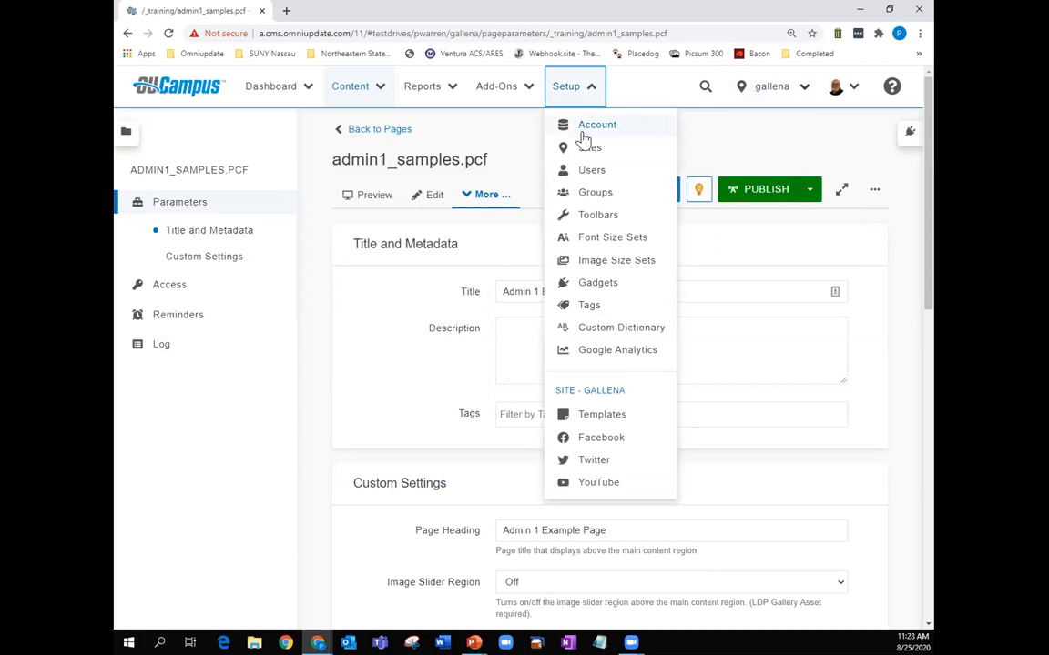
click(585, 149)
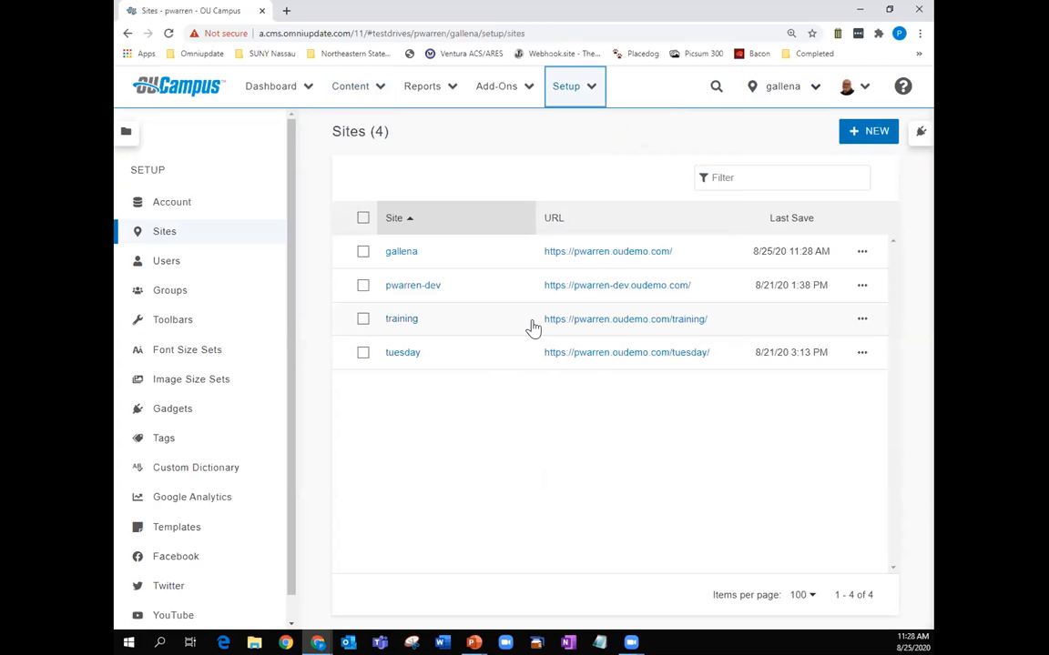
click(860, 252)
click(568, 253)
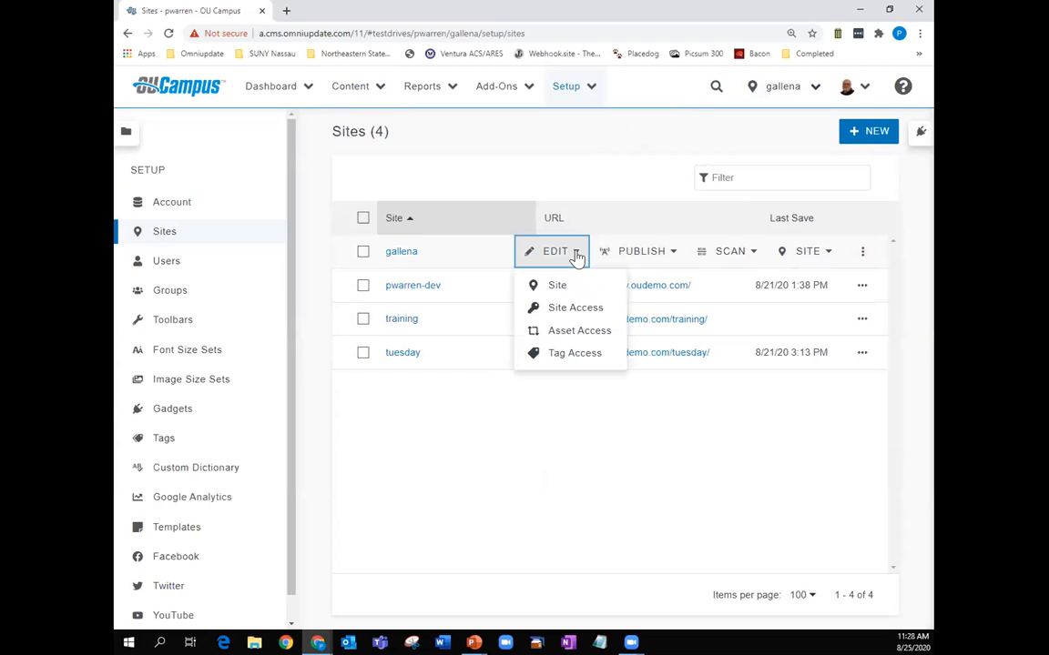
click(568, 356)
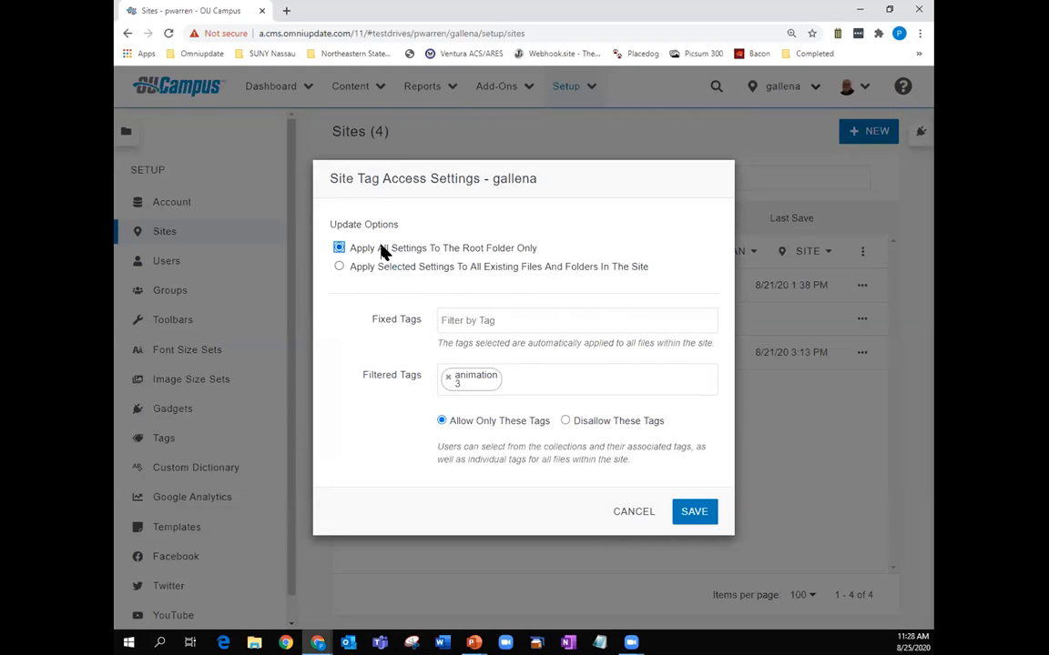
click(339, 267)
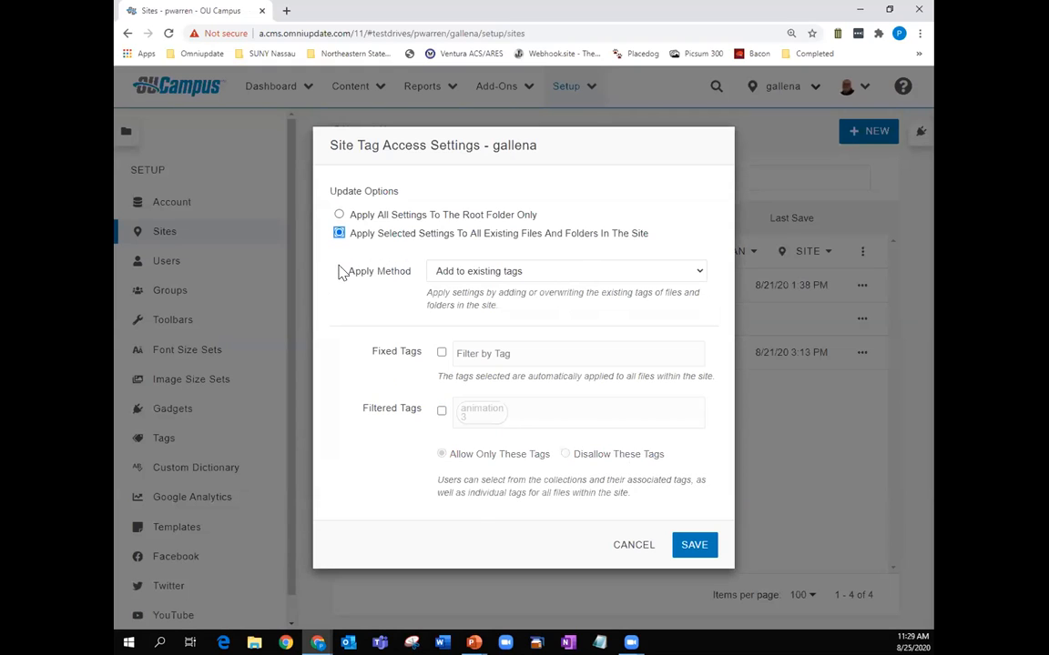
click(442, 412)
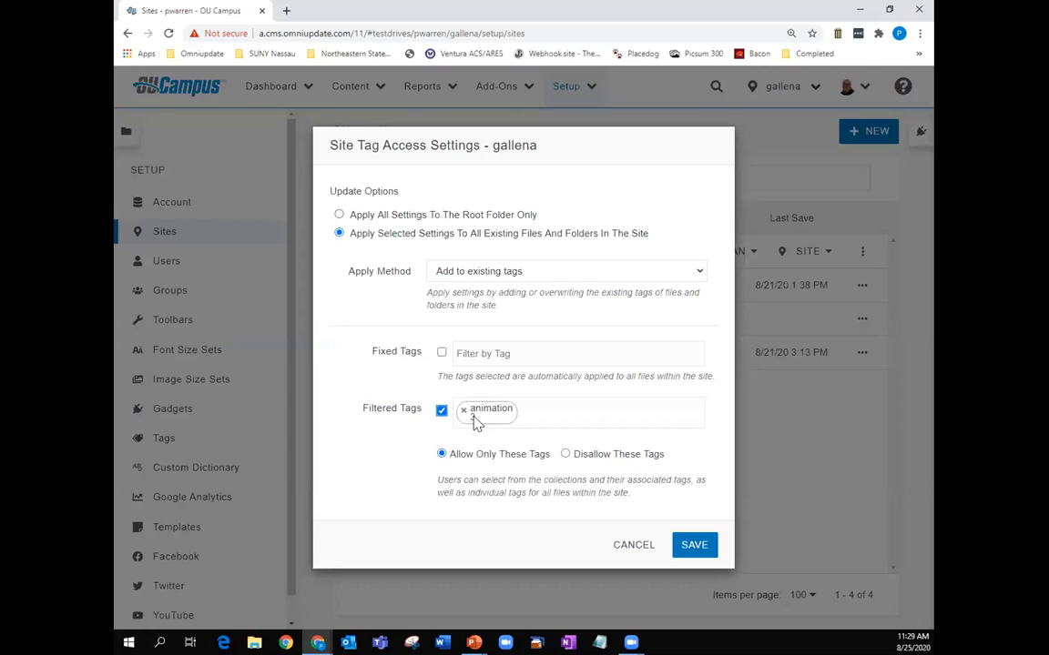
double_click(522, 146)
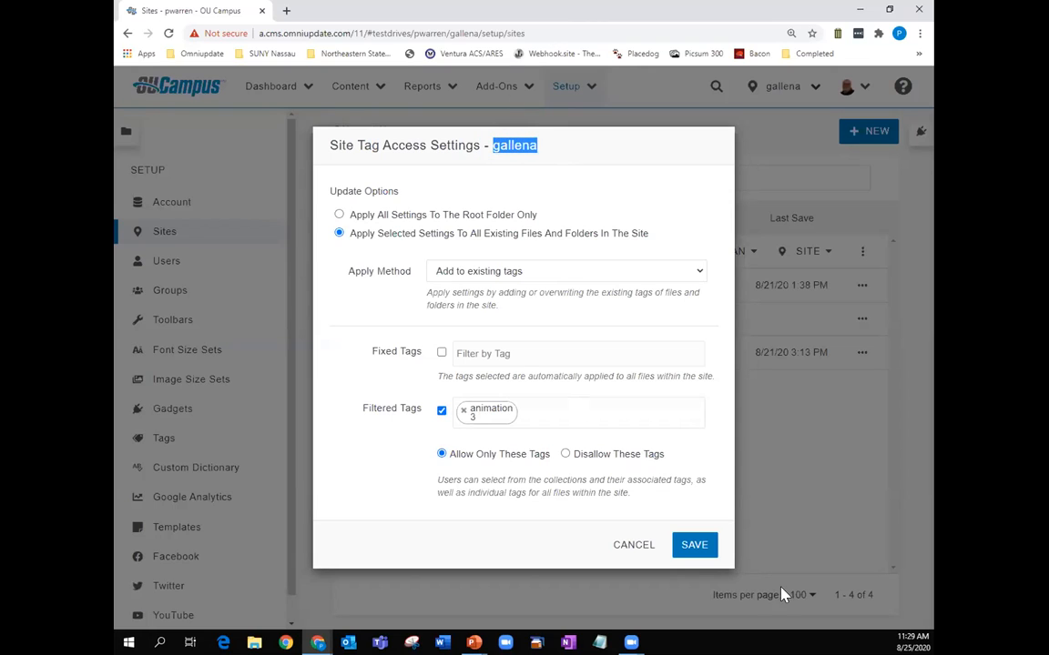
click(695, 547)
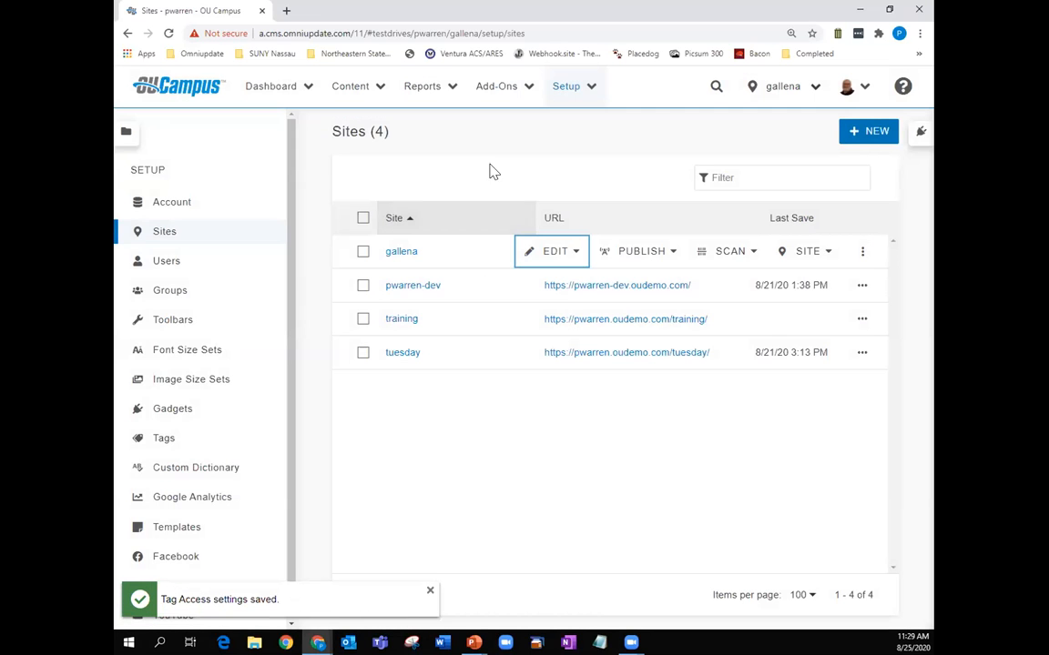
- Open the properties of admin1_samples.pcf in gallena's _training folder and check which tags are offered for the page
click(373, 89)
click(370, 129)
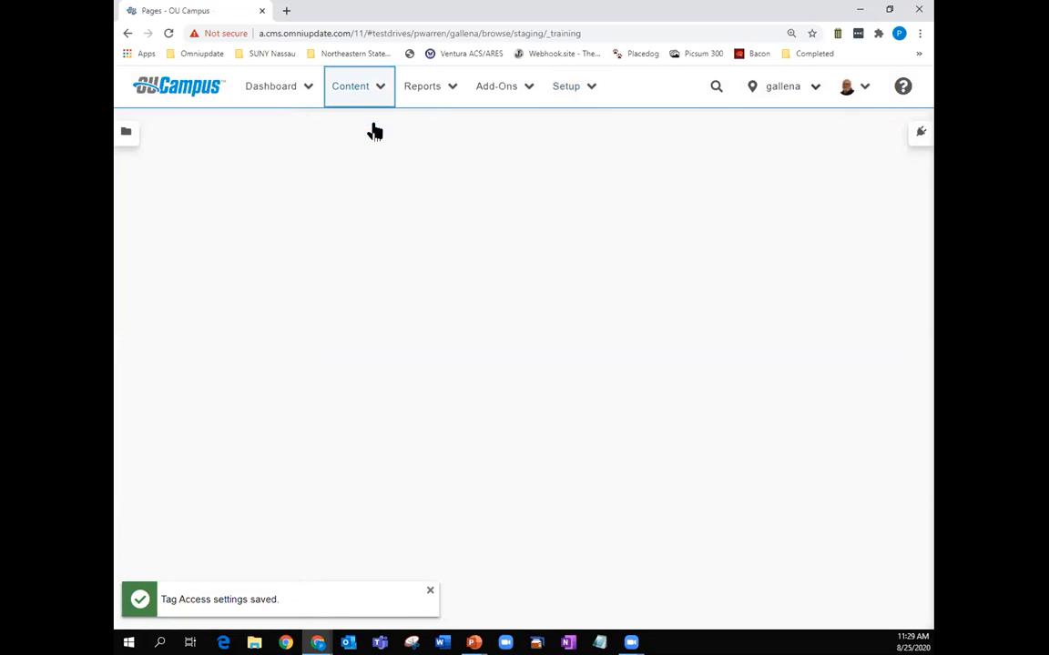
click(304, 392)
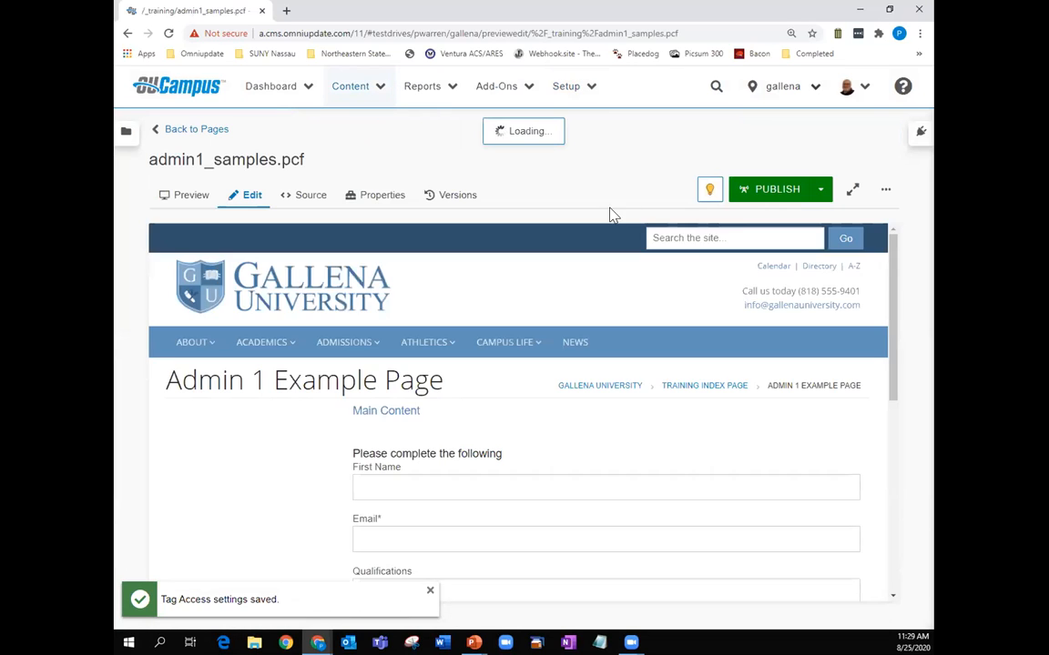
click(397, 199)
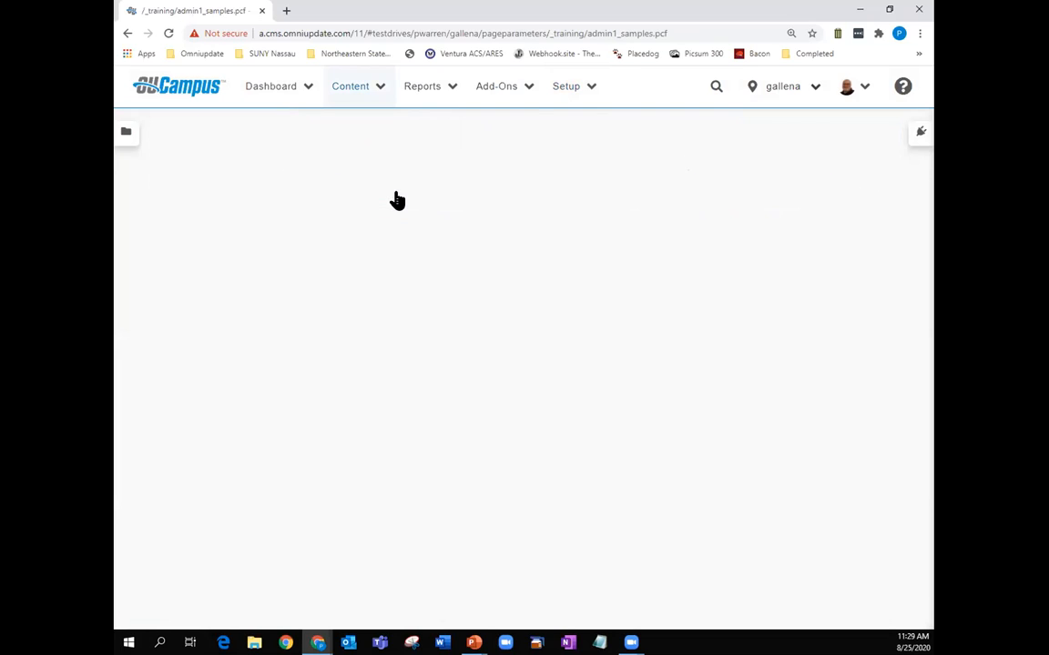
click(632, 421)
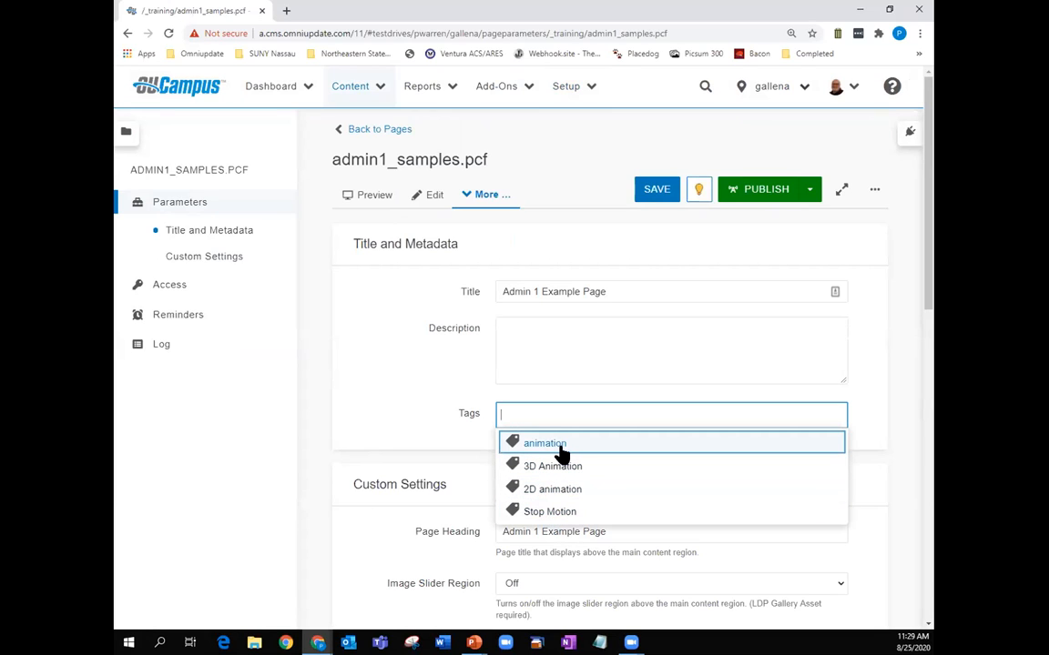
- Try to add the tag home to the page and save its properties
text(home)
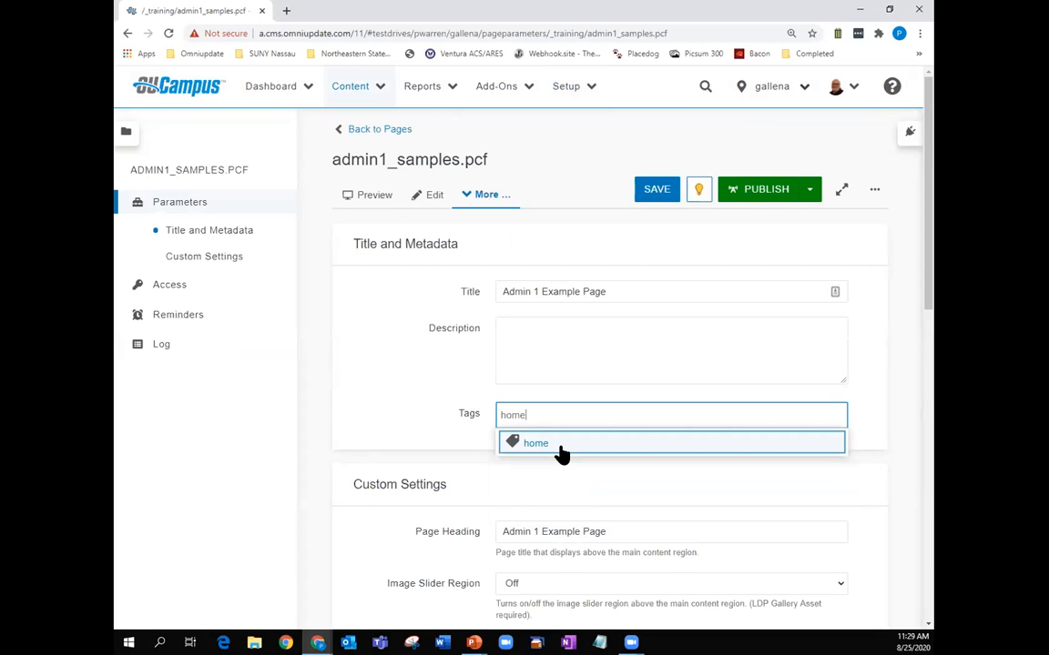
click(561, 448)
click(573, 415)
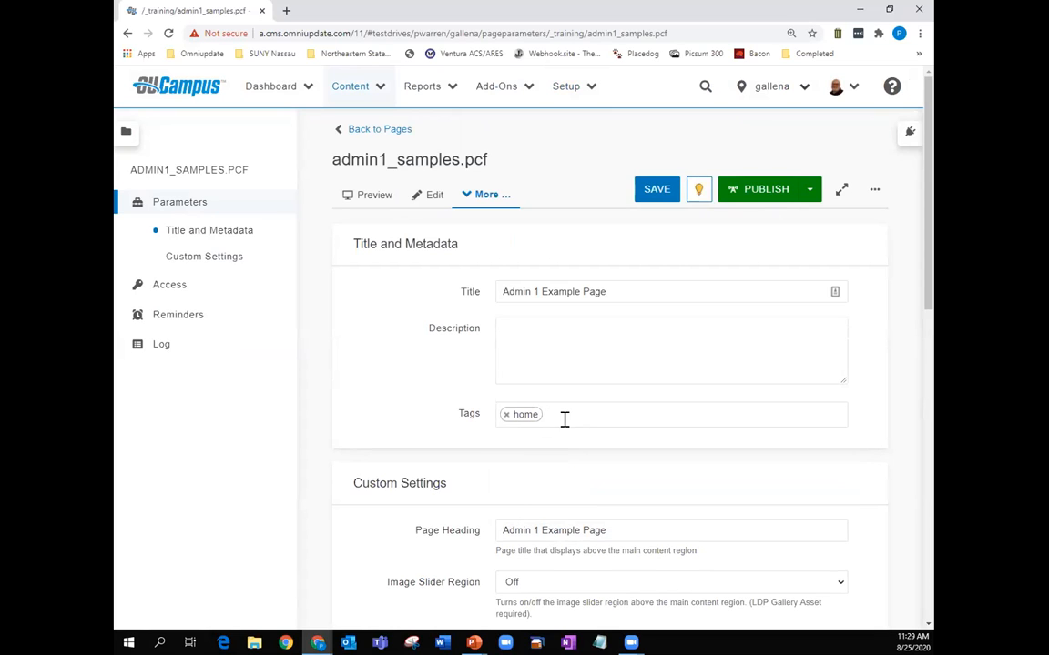
click(651, 191)
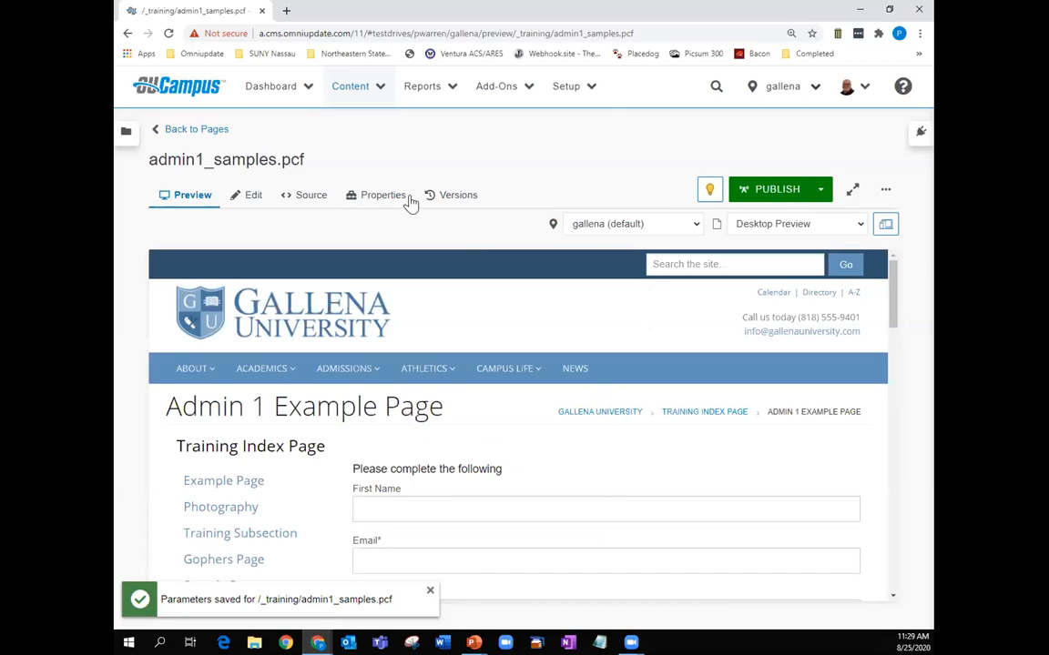
- Reopen the page's properties to check its assigned tags and the tags offered for selection
click(374, 196)
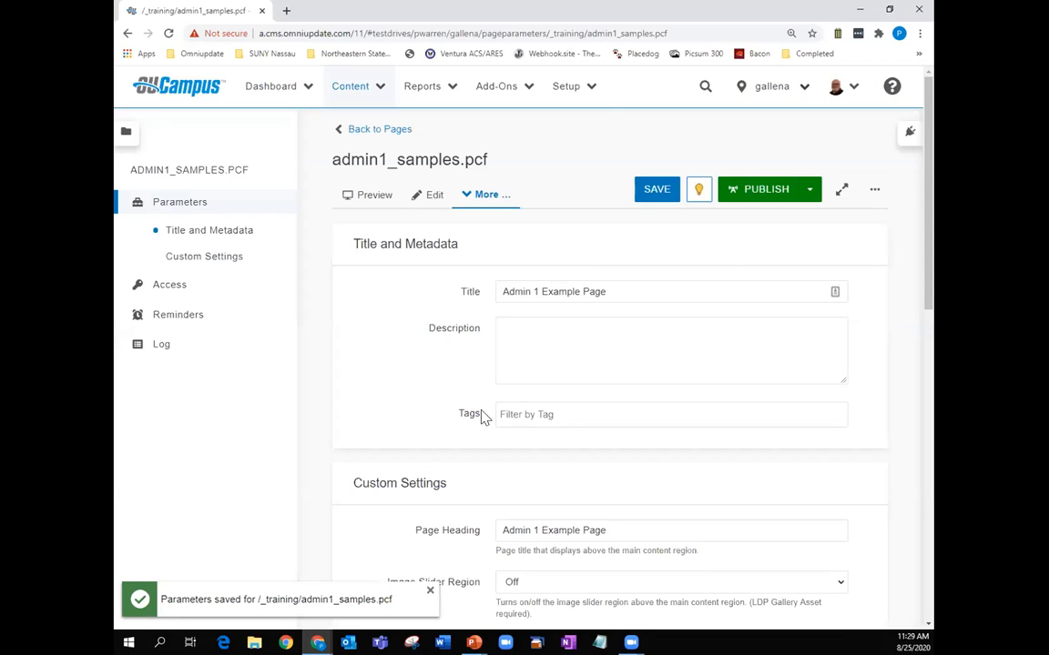
drag(417, 369, 523, 401)
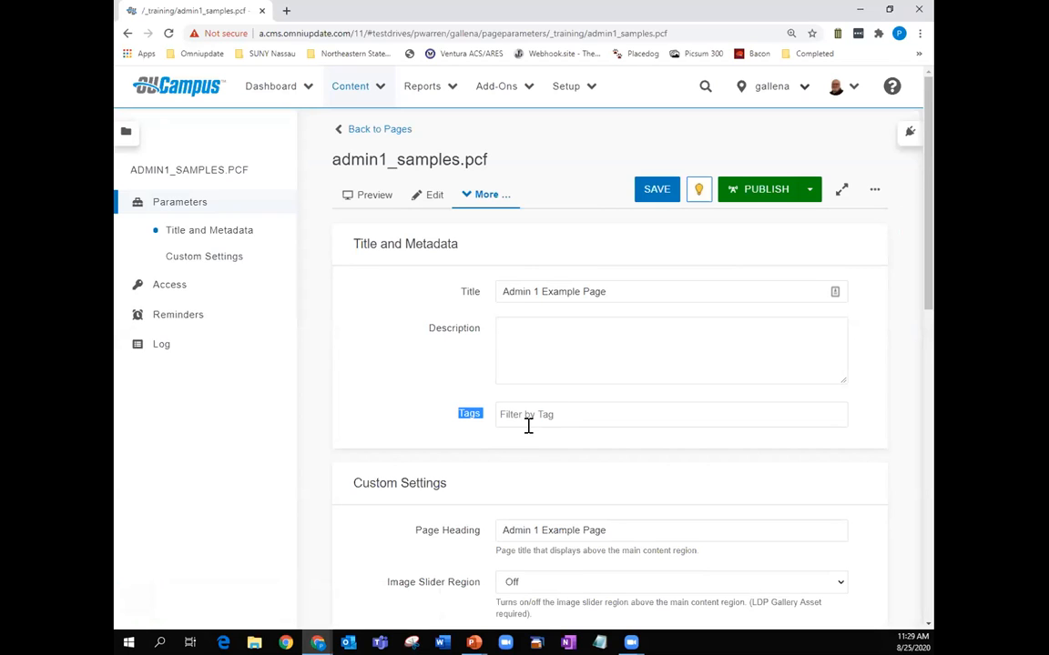
click(548, 415)
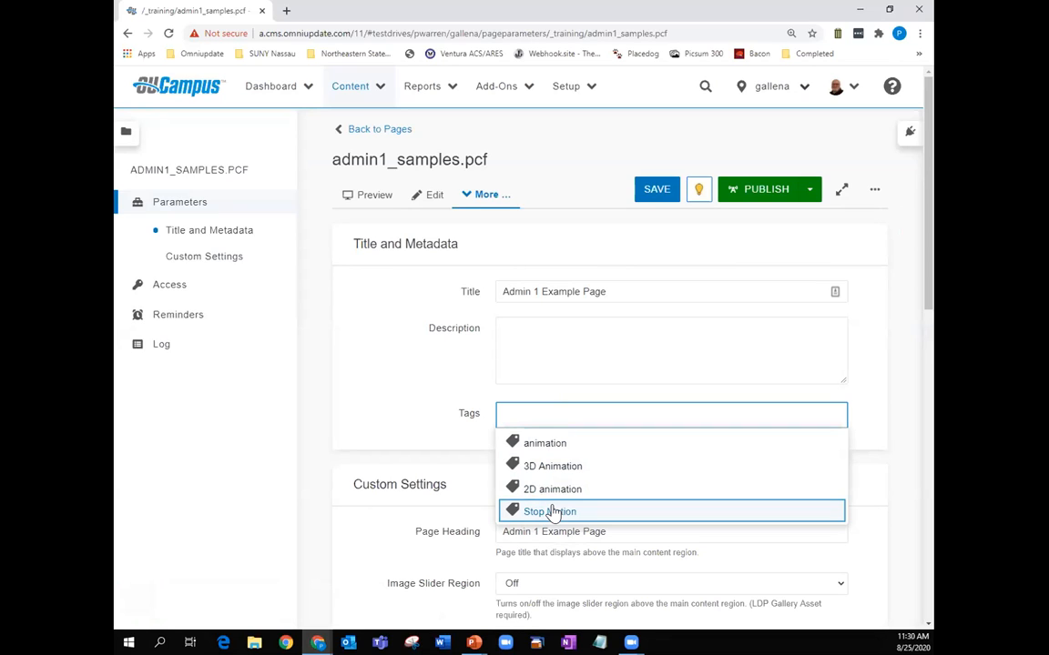
- Switch the active site to pwarren-dev, then open and check out admin1_samples.pcf from its _training folder
click(804, 90)
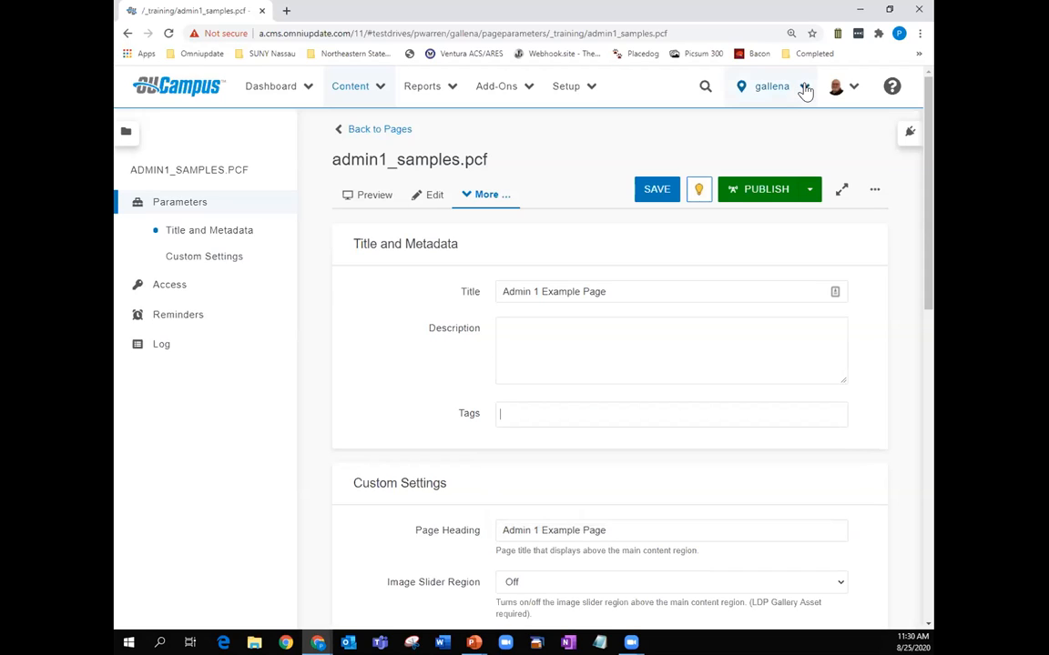
click(805, 91)
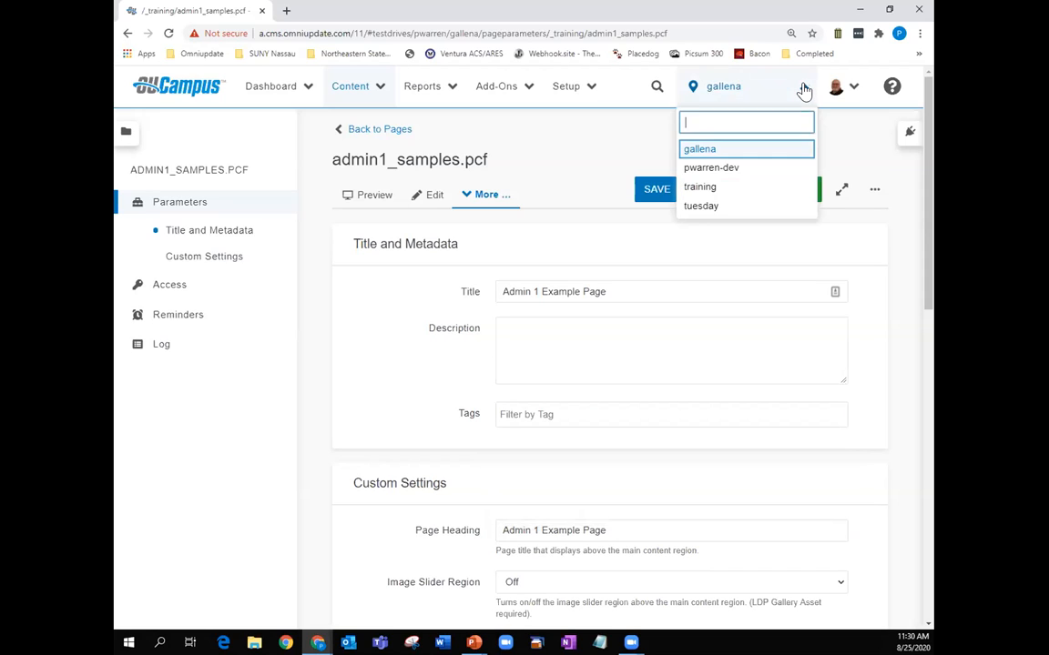
click(715, 171)
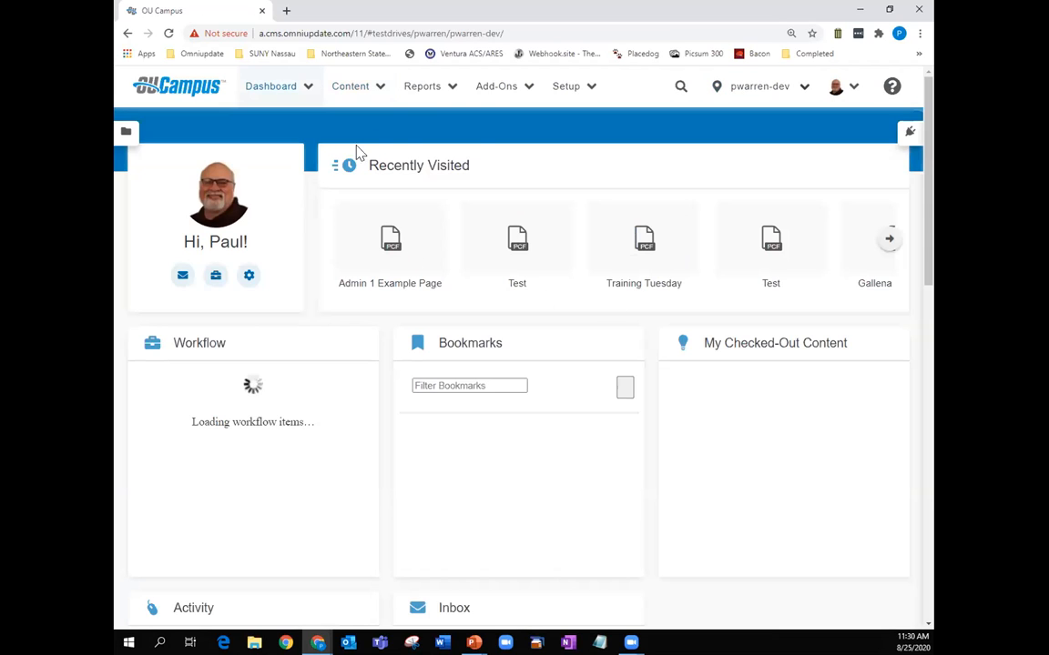
click(362, 86)
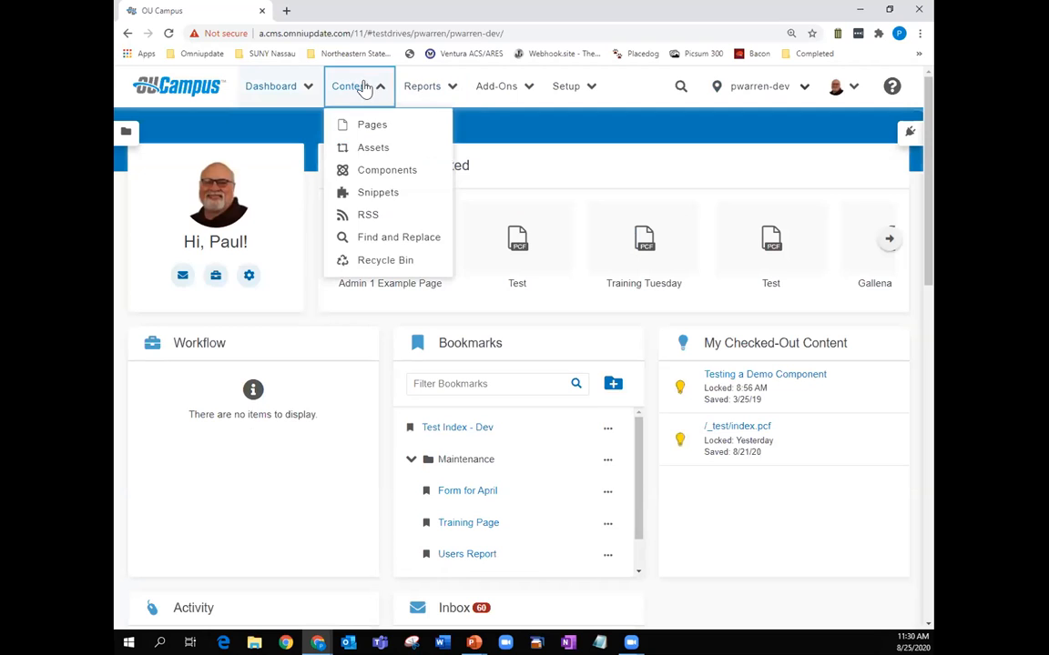
click(380, 127)
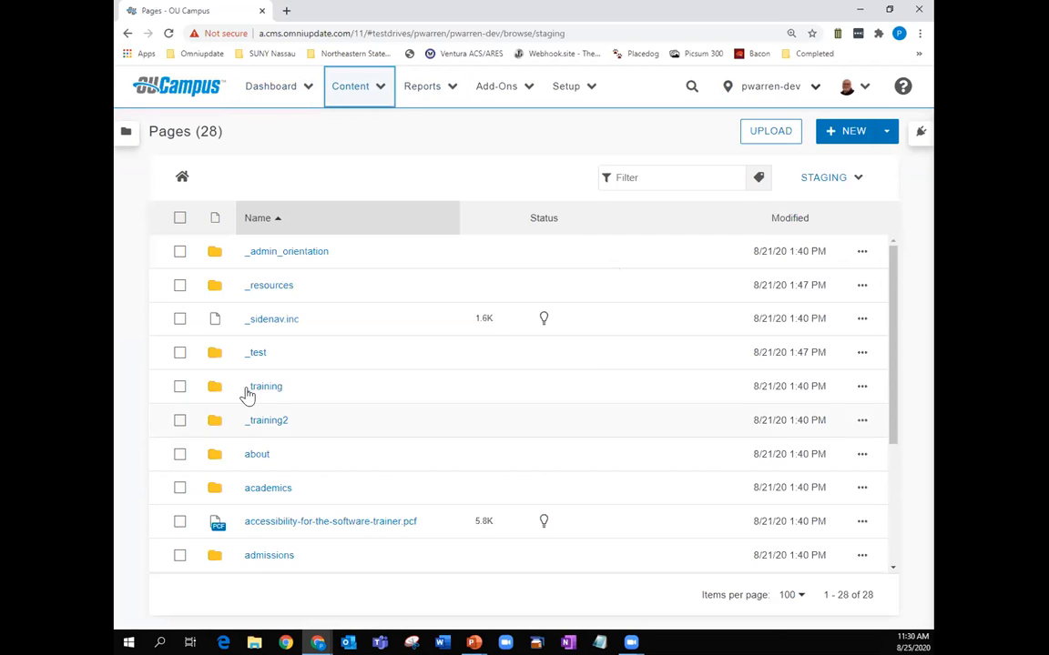
click(260, 390)
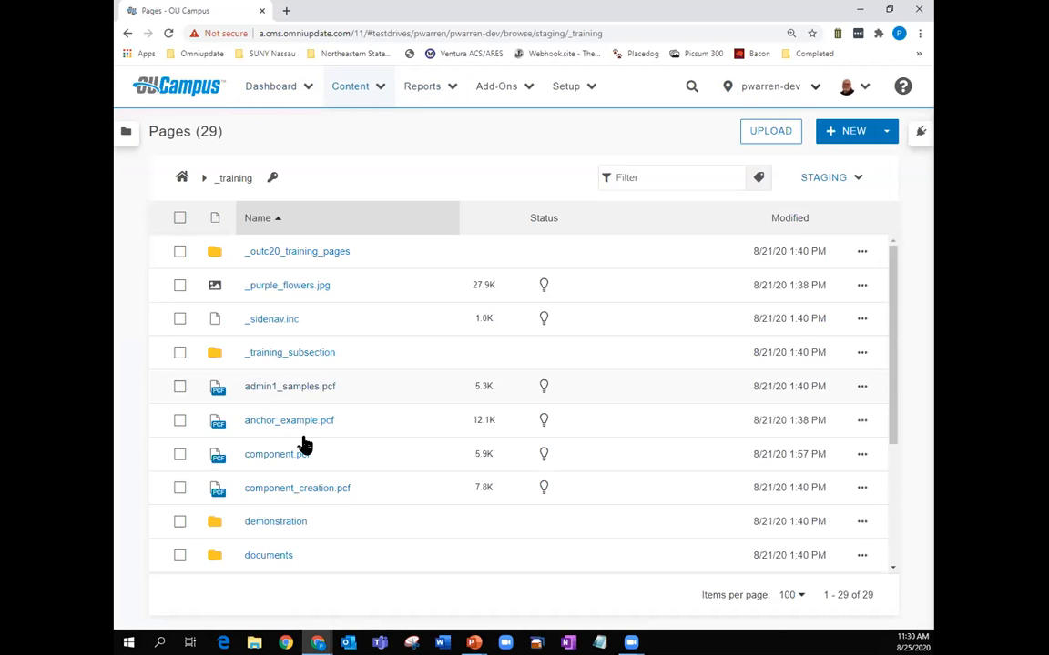
click(307, 392)
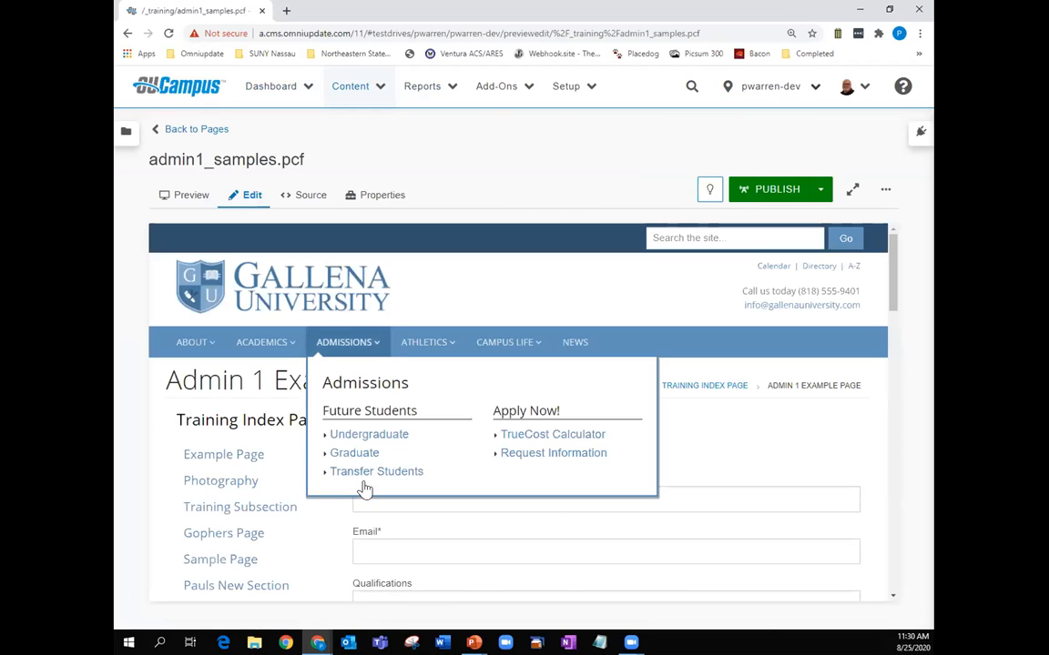
click(710, 190)
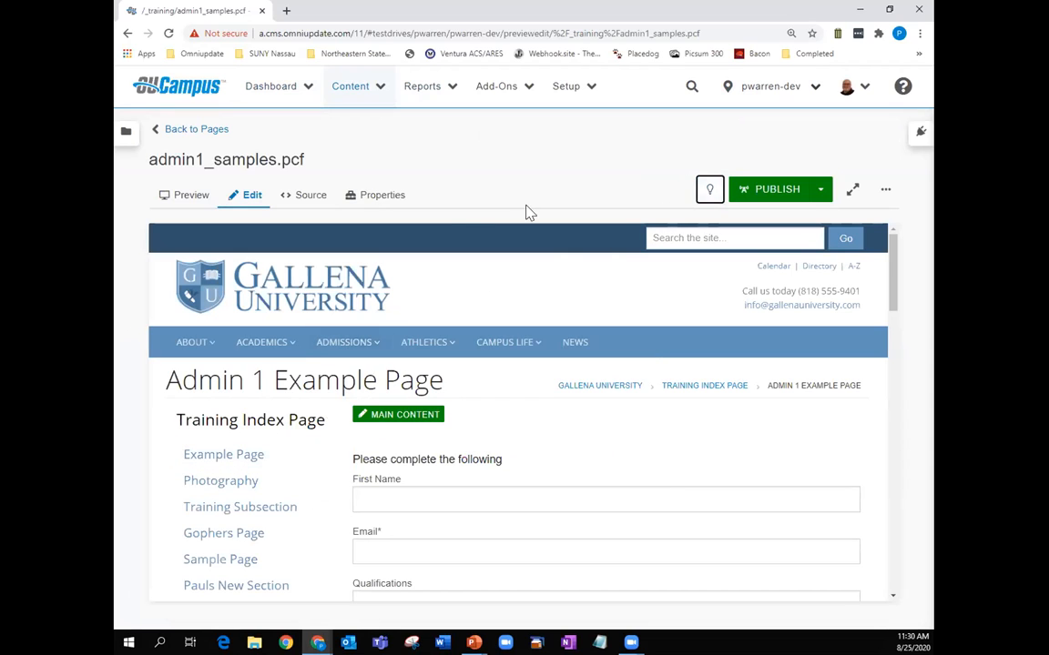
- Open the properties of the pwarren-dev page and look through the full list of tags offered
click(399, 196)
click(585, 416)
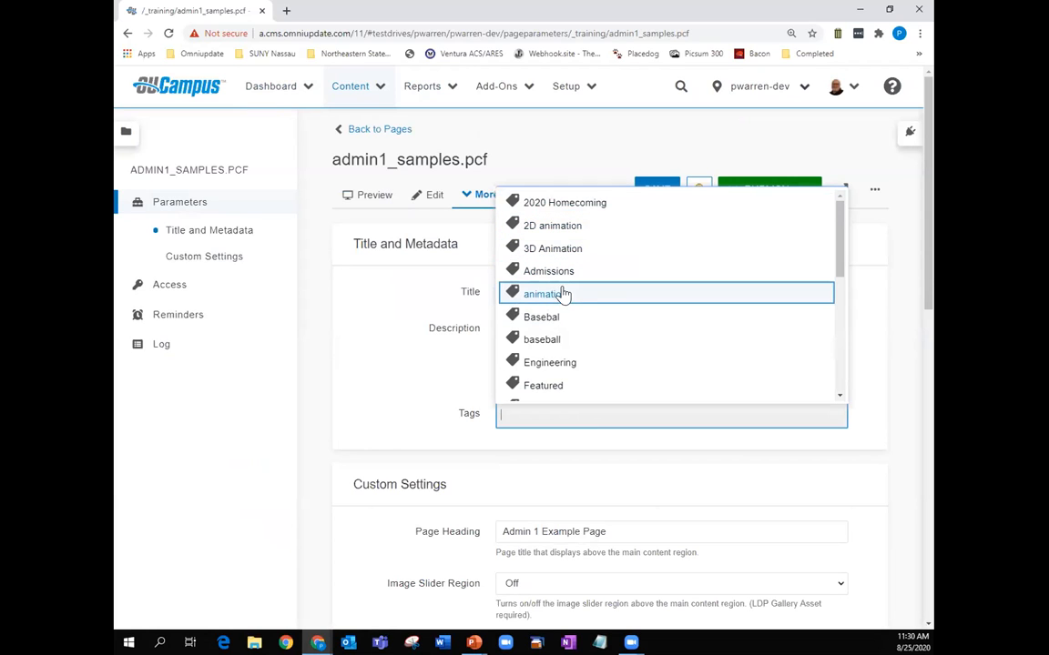
scroll(553, 299, down, 5)
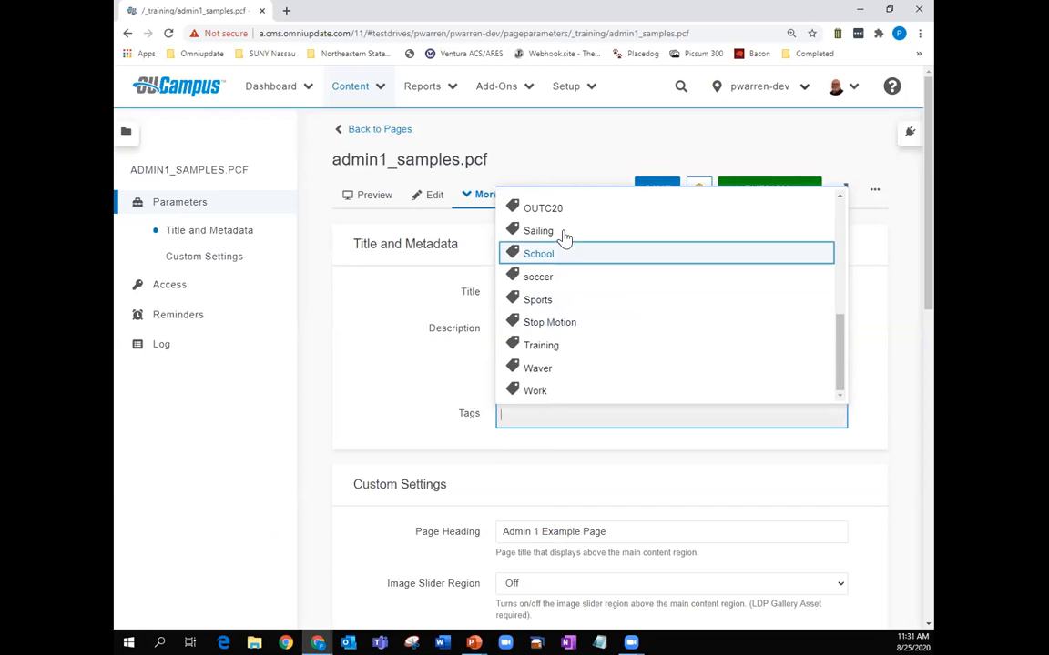
scroll(553, 314, down, 2)
scroll(553, 323, up, 5)
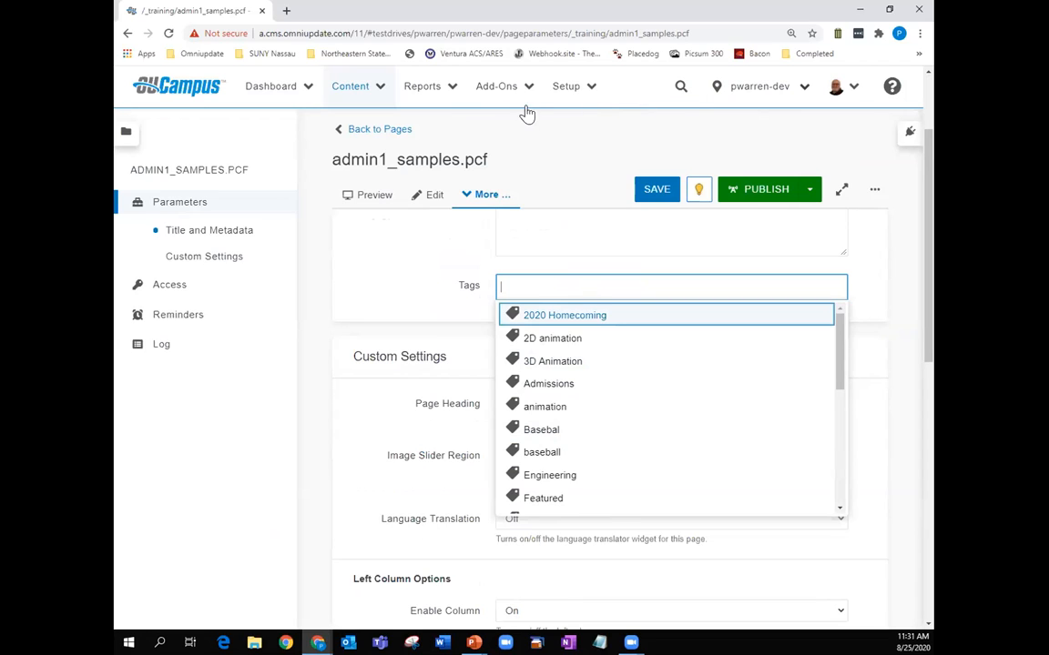
- Open the Custom Dictionary setup, compare the account and site dictionaries, and view the account's English word list
click(587, 89)
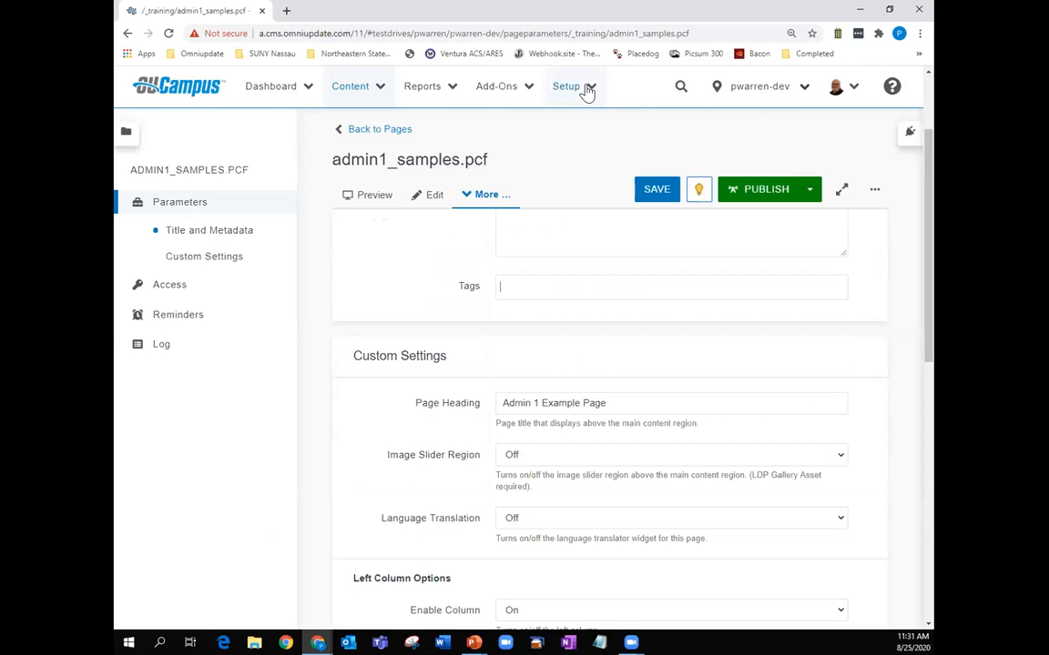
click(587, 89)
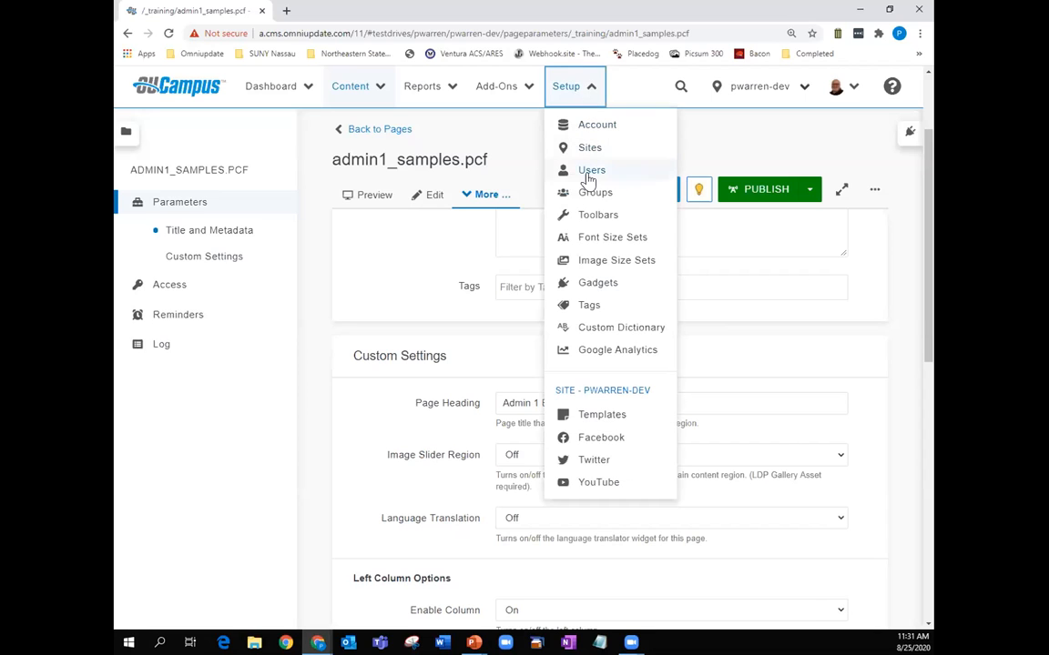
click(602, 329)
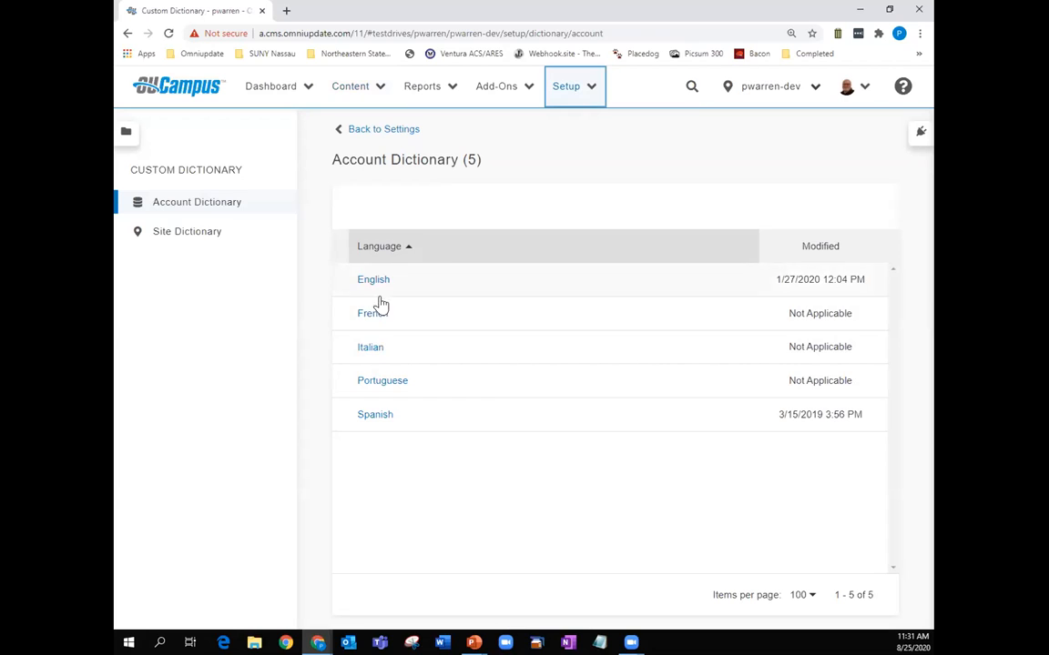
click(198, 233)
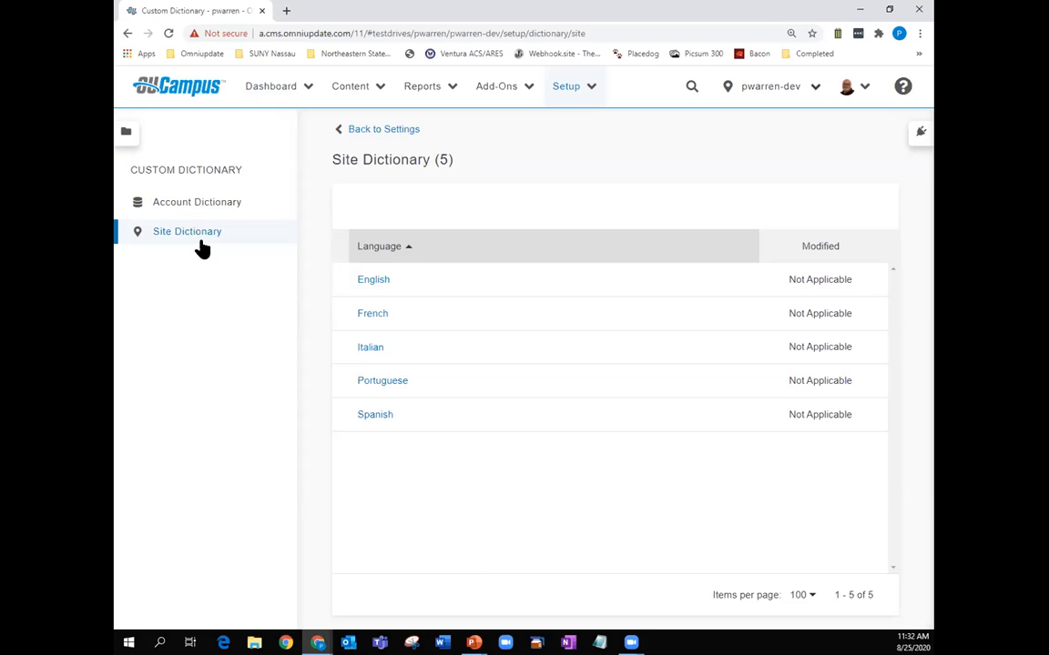
click(203, 204)
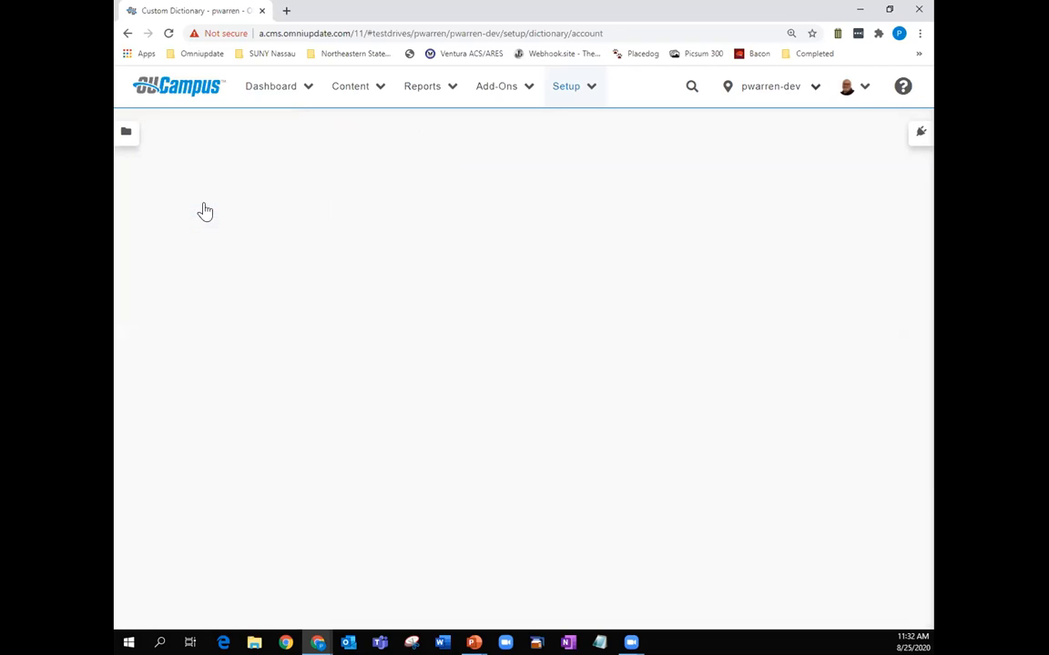
click(377, 281)
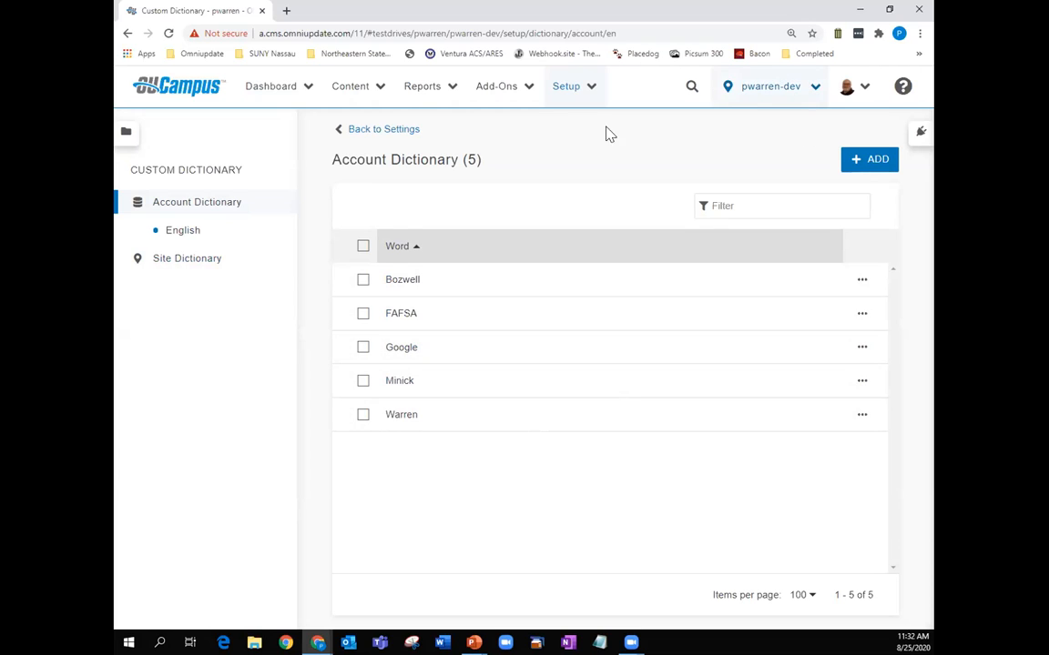
- View the English site dictionary for pwarren-dev, then switch the active site to gallena and view its English site dictionary
click(187, 260)
click(383, 282)
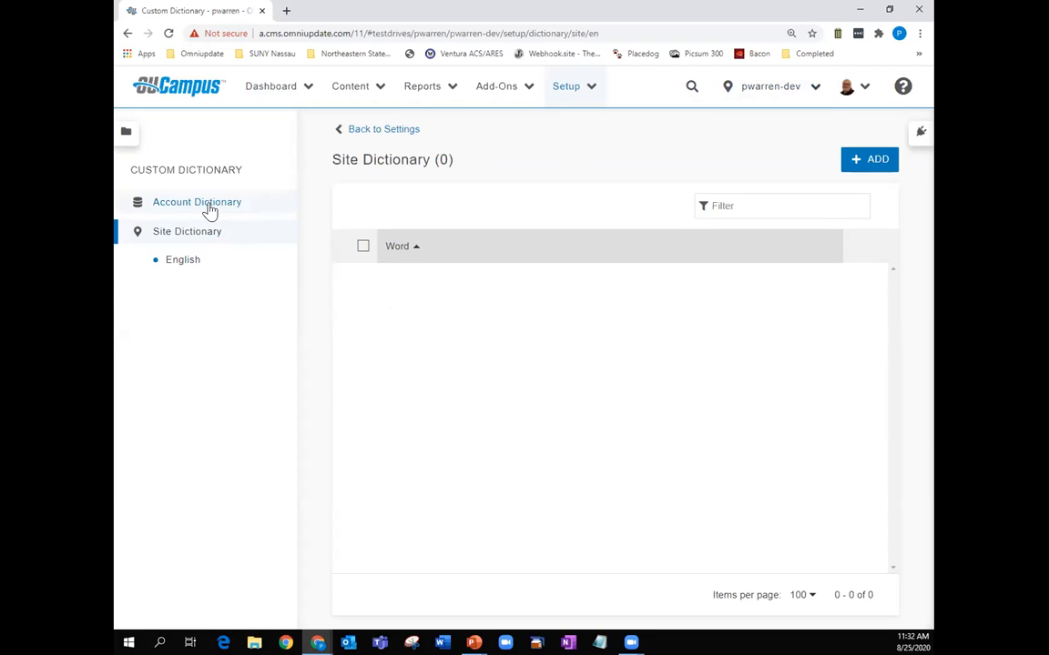
click(817, 91)
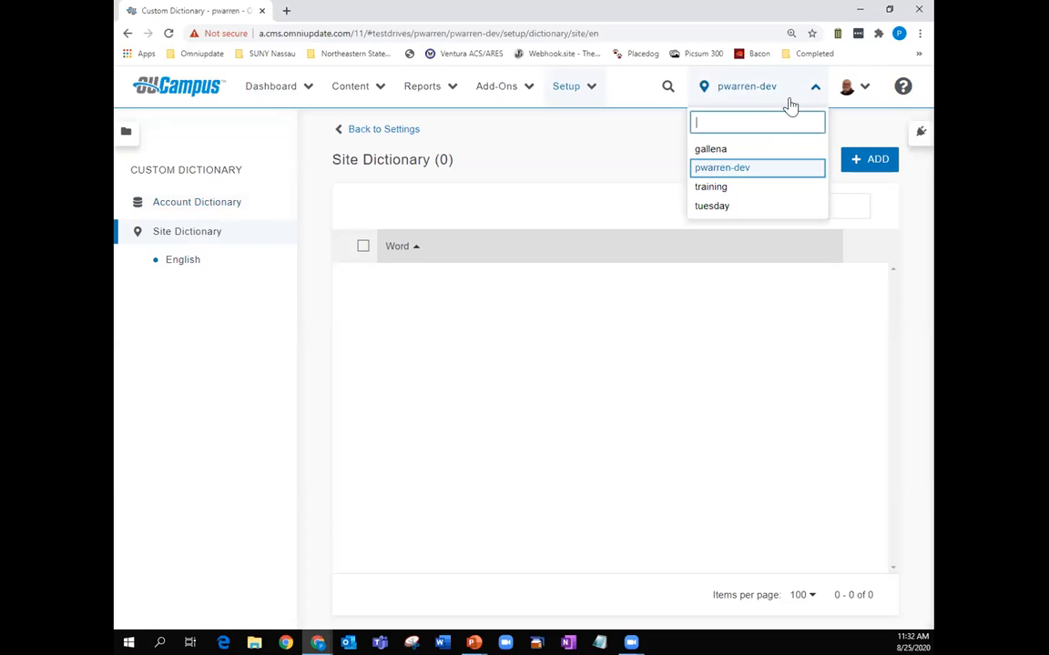
click(724, 152)
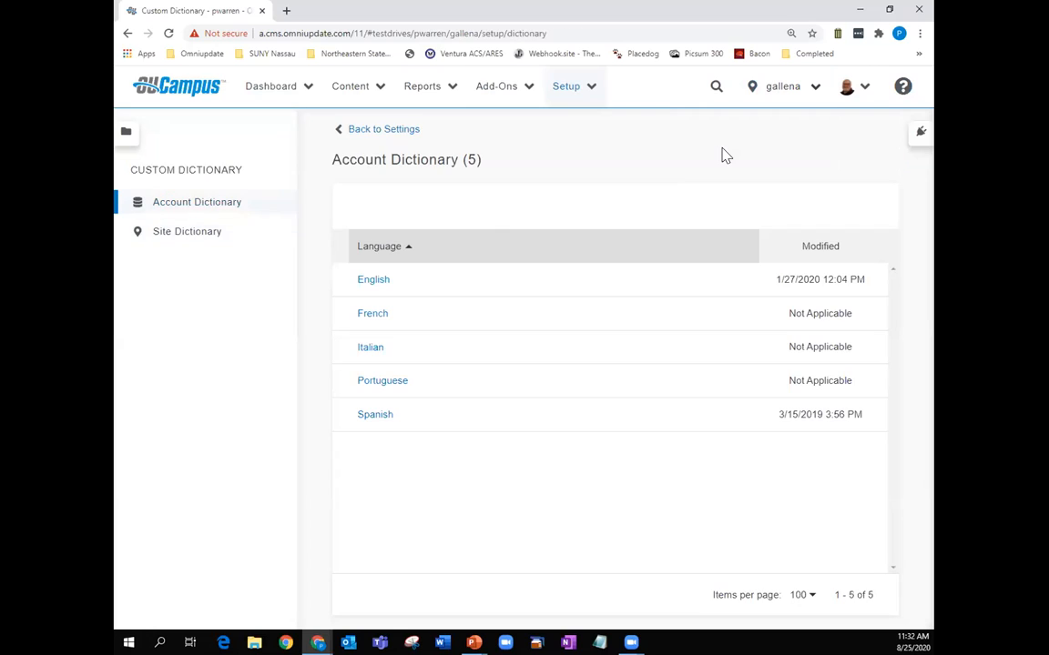
click(209, 234)
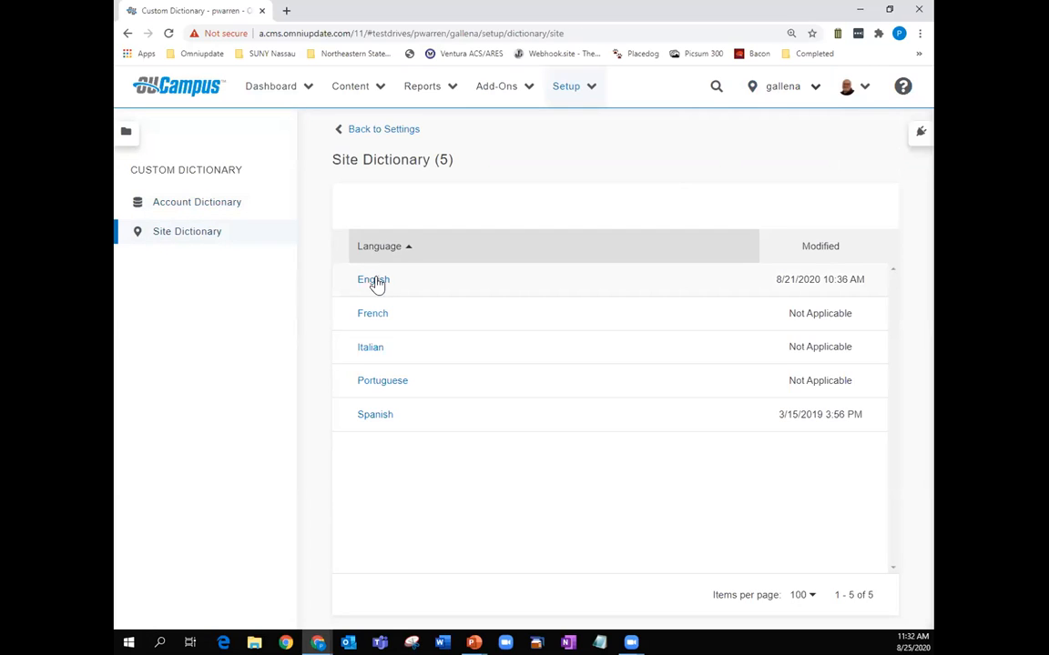
click(376, 282)
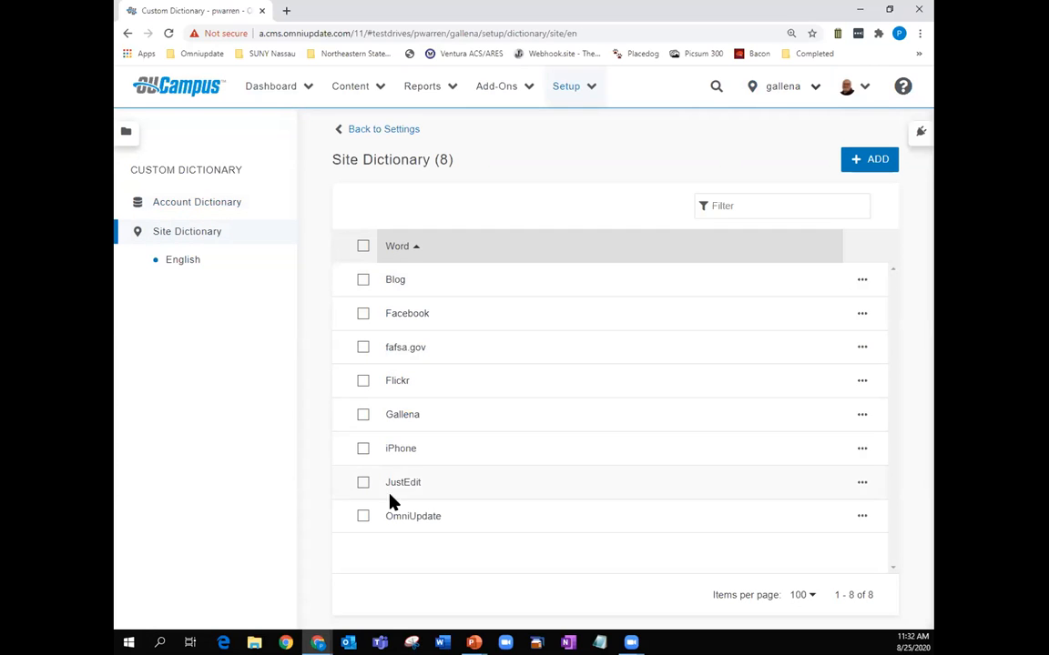
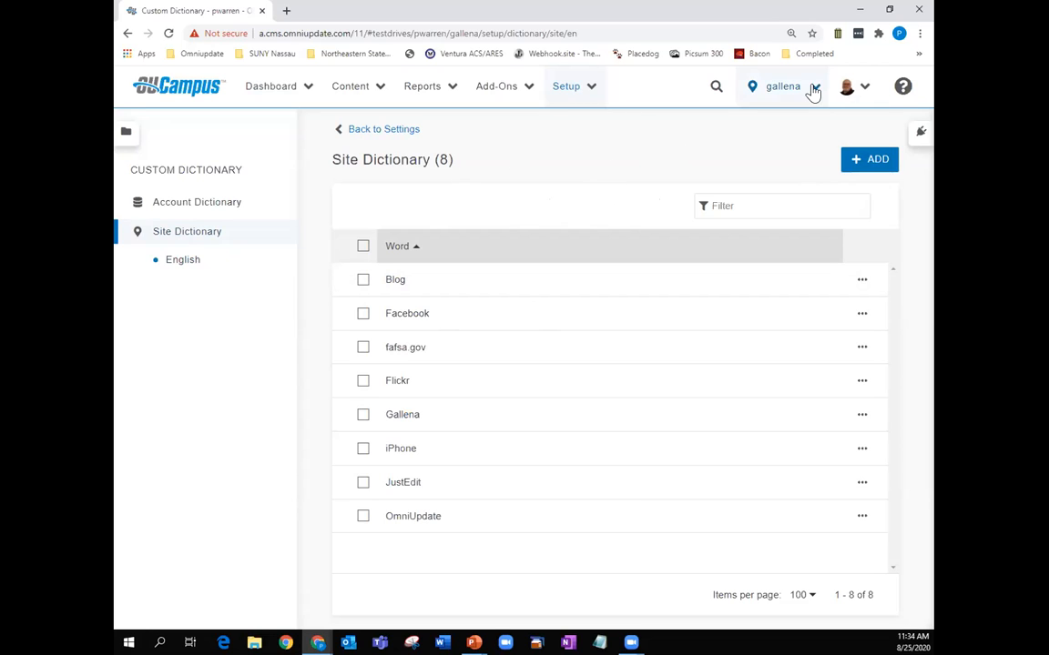
- Open gallena's page list and look through the new content templates and the list of selectable sites
click(356, 91)
click(364, 127)
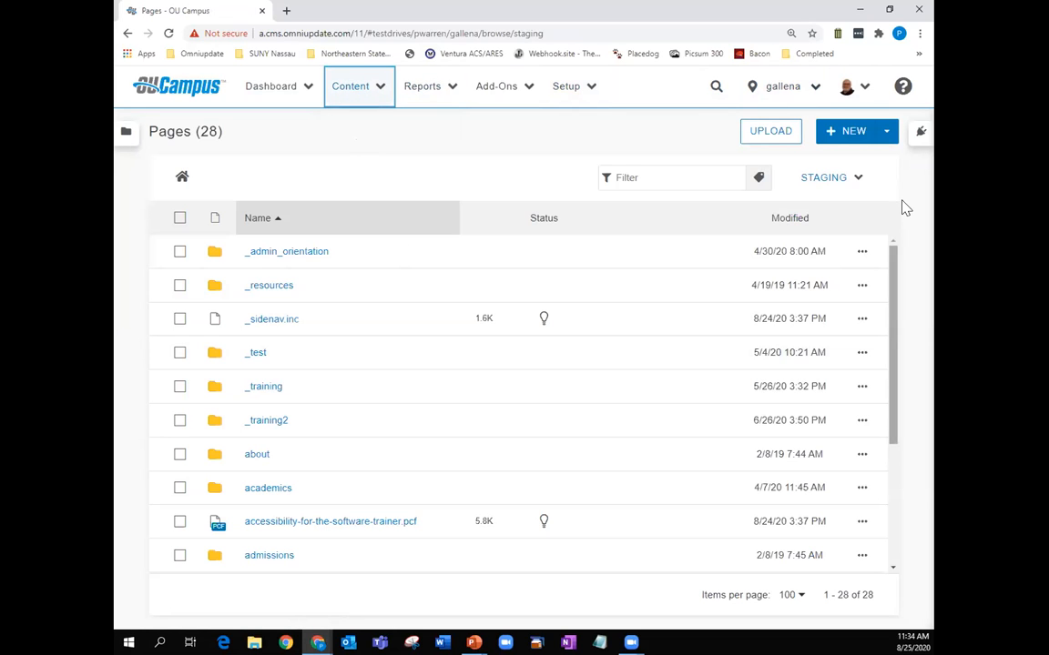
click(849, 133)
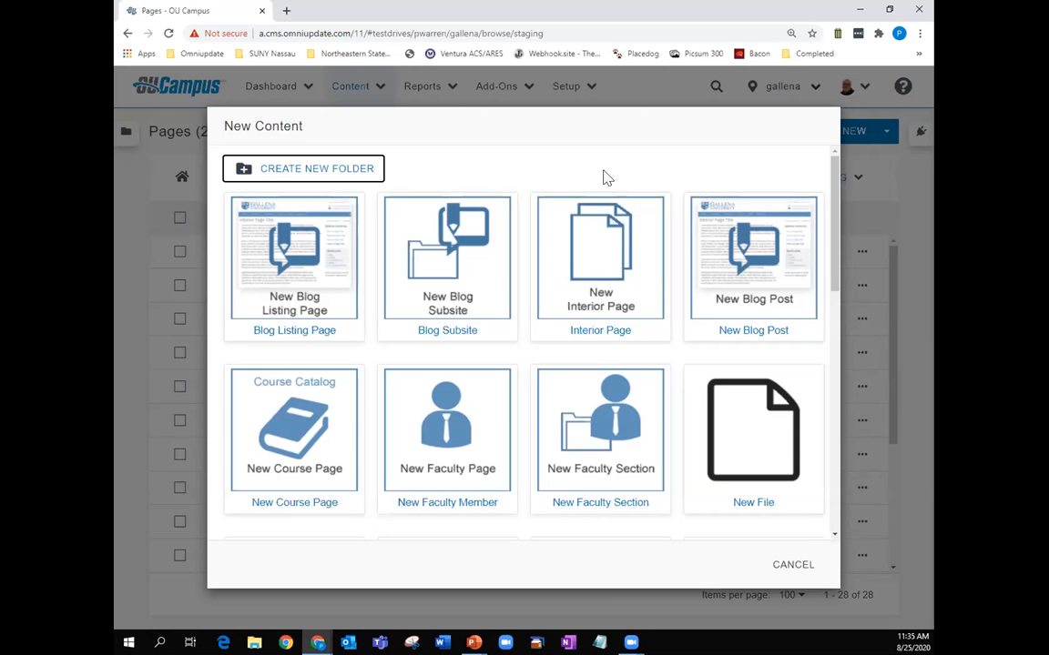
click(789, 566)
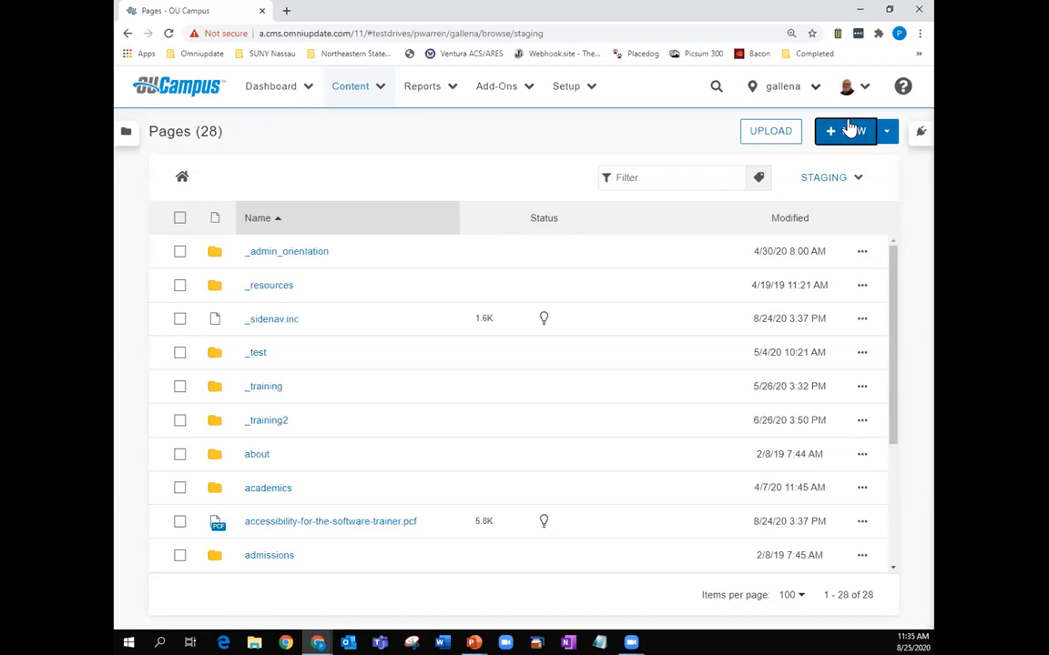
click(788, 91)
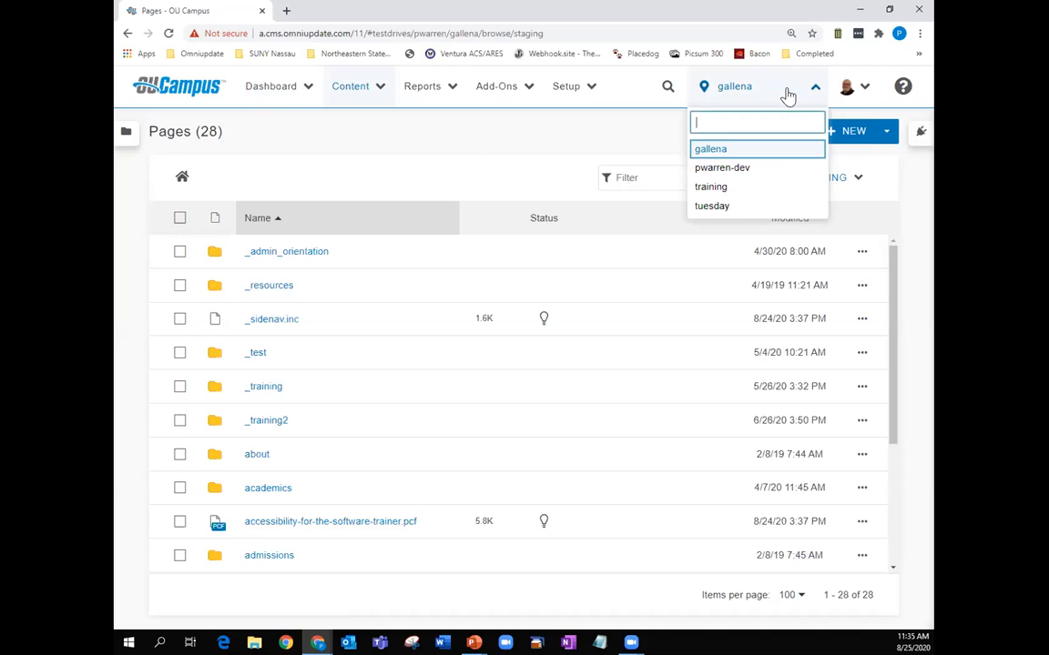
key(Escape)
- Open the Sites setup list and review the site management and scan actions available for gallena
click(584, 87)
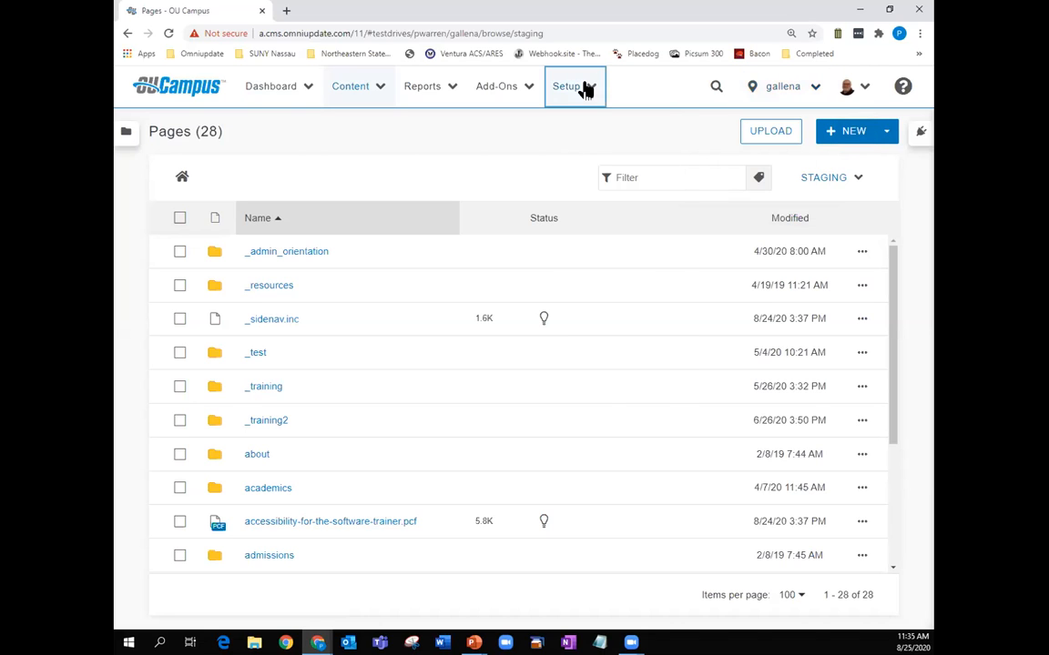
click(590, 149)
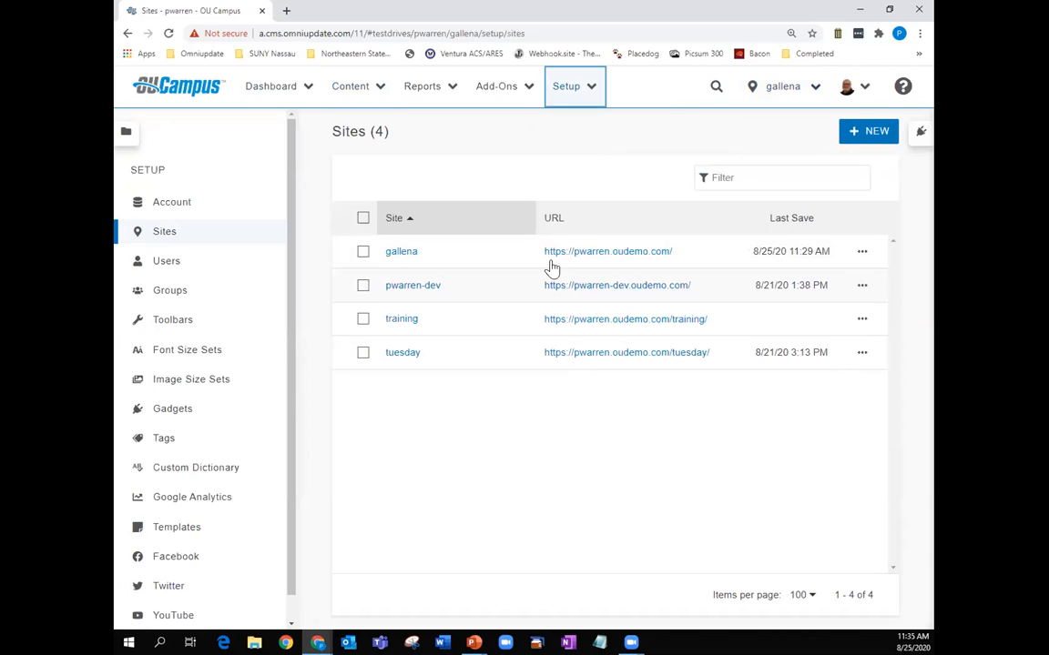
click(862, 256)
click(830, 256)
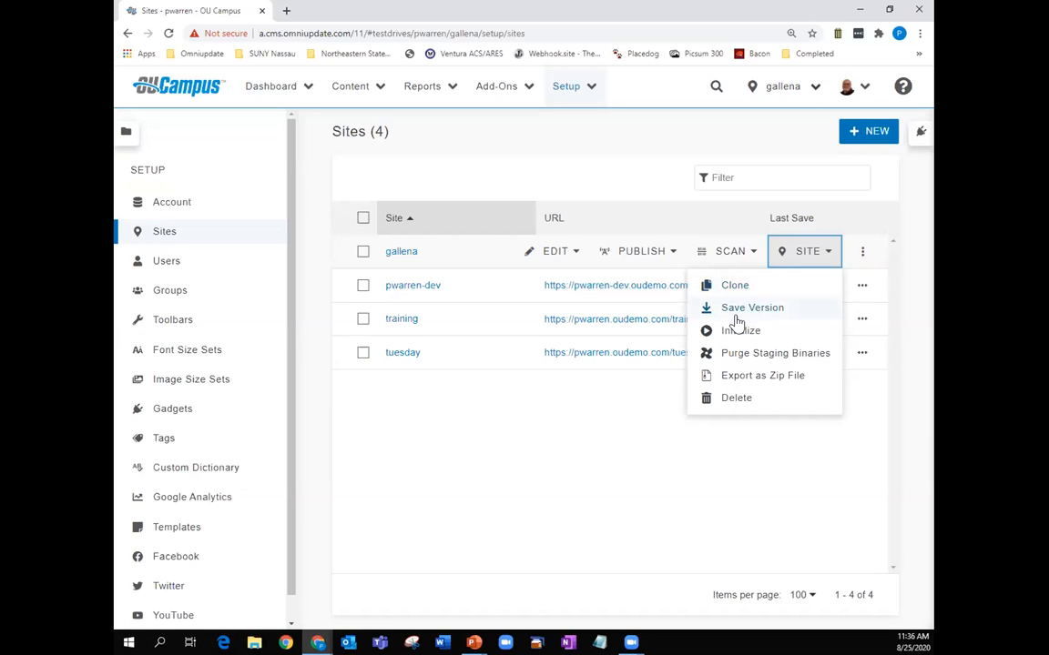
click(499, 413)
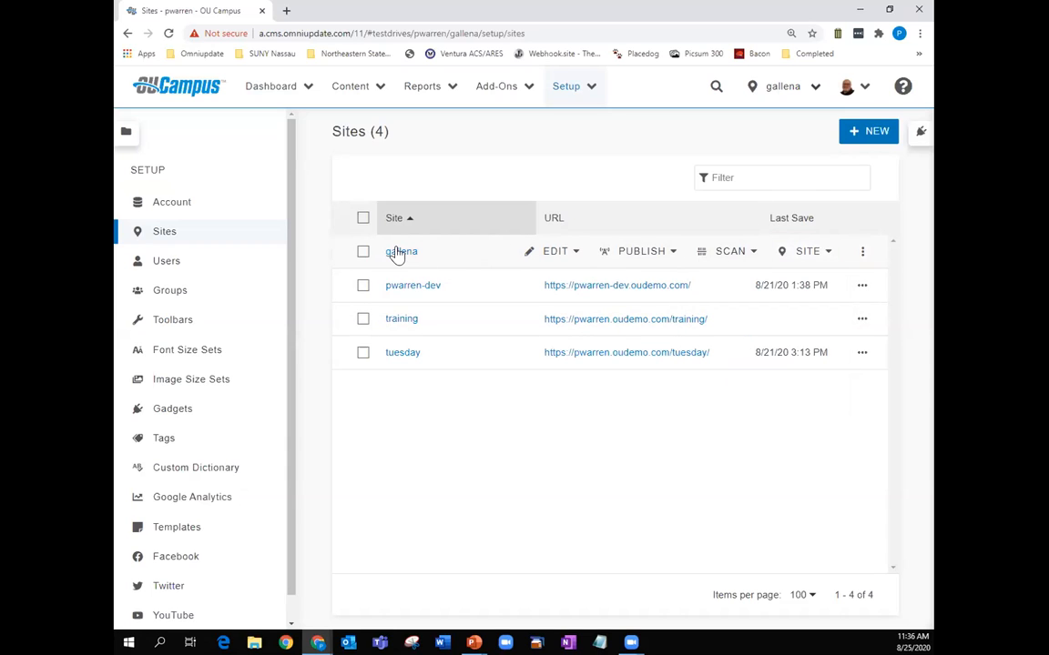
click(752, 255)
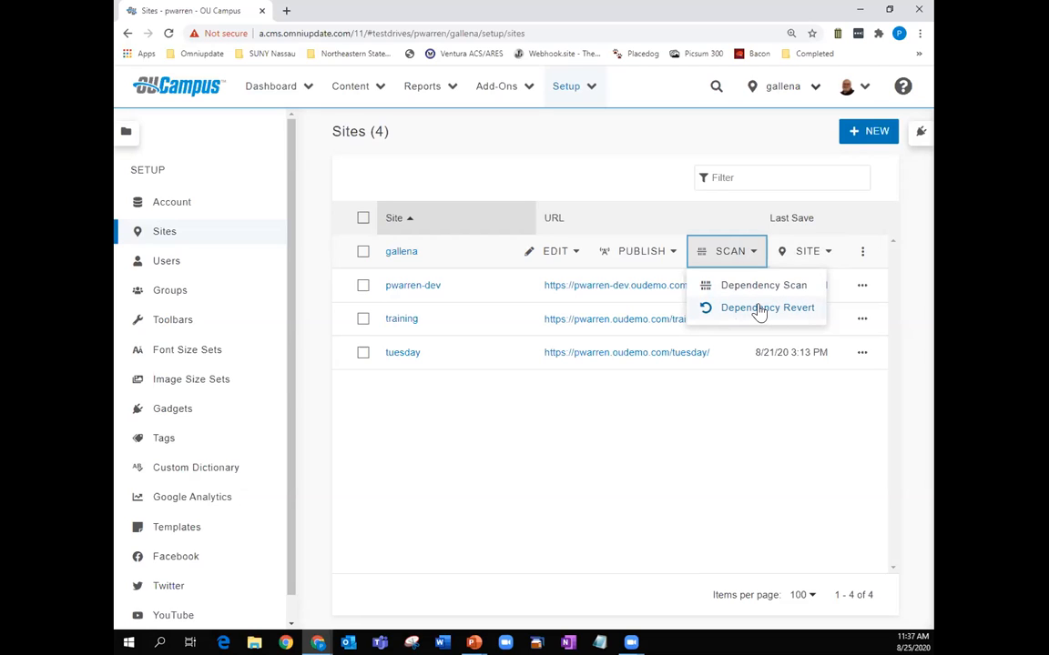
- Start cloning the gallena site, naming the clone aaa and including its staging files
click(826, 253)
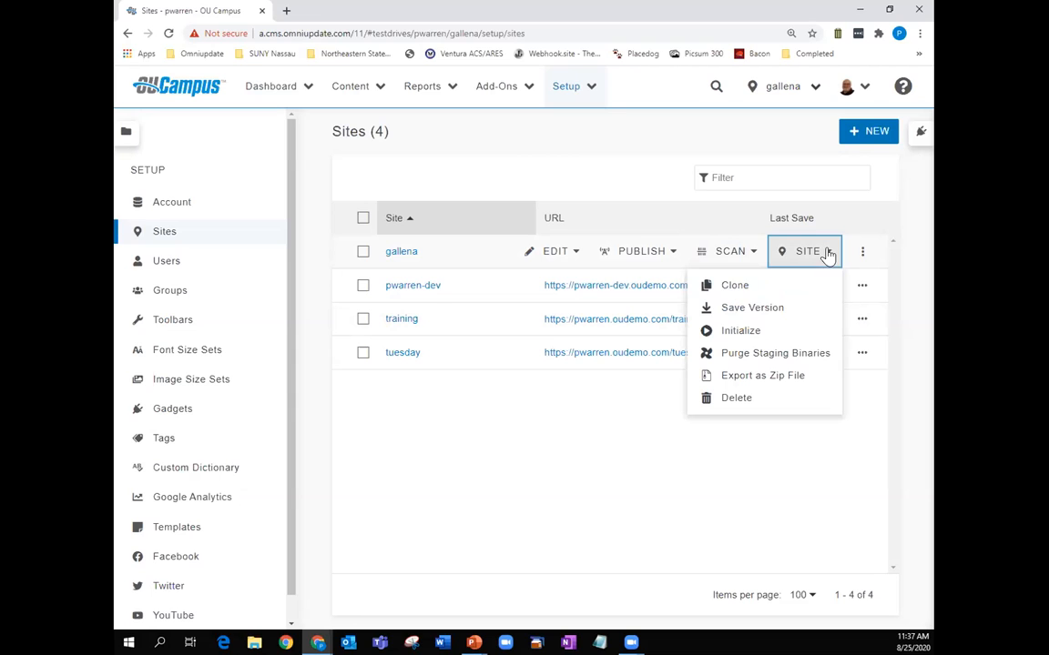
click(734, 286)
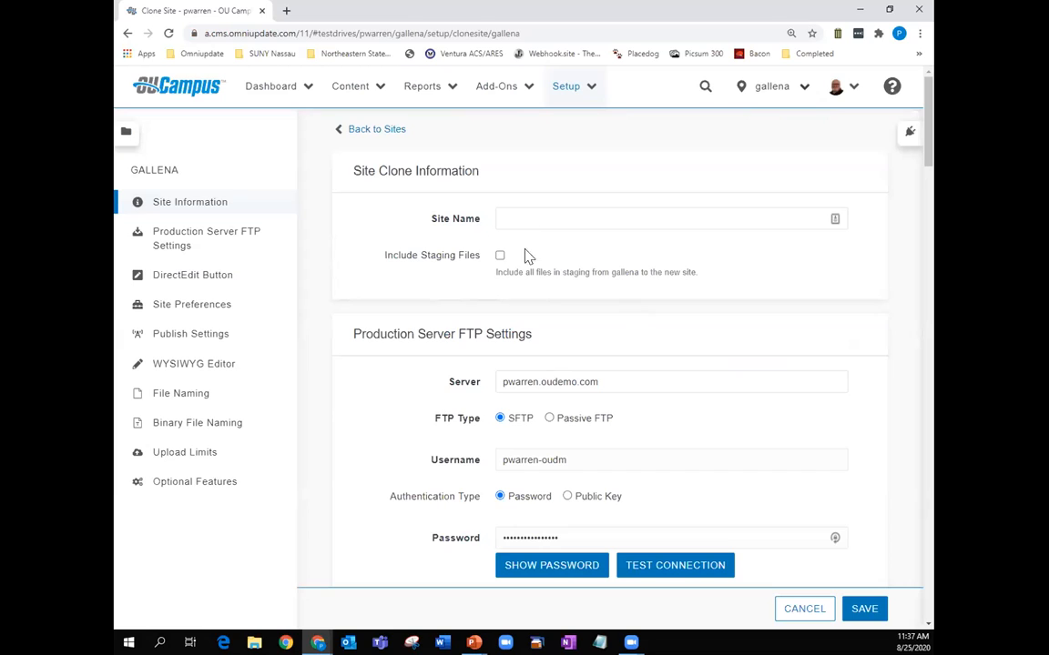
click(507, 218)
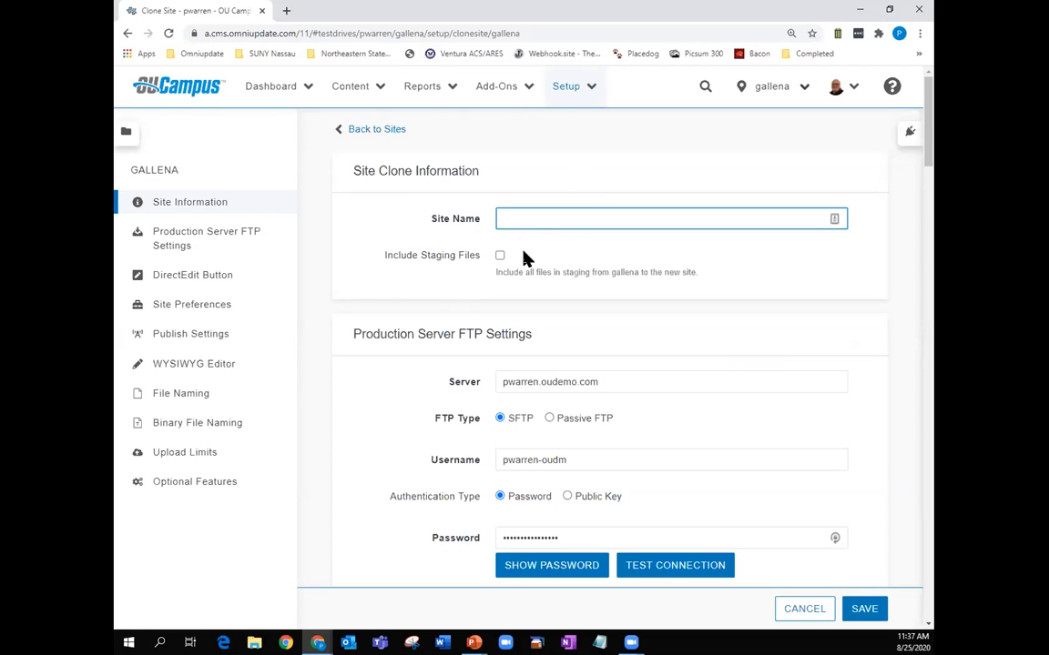
click(500, 256)
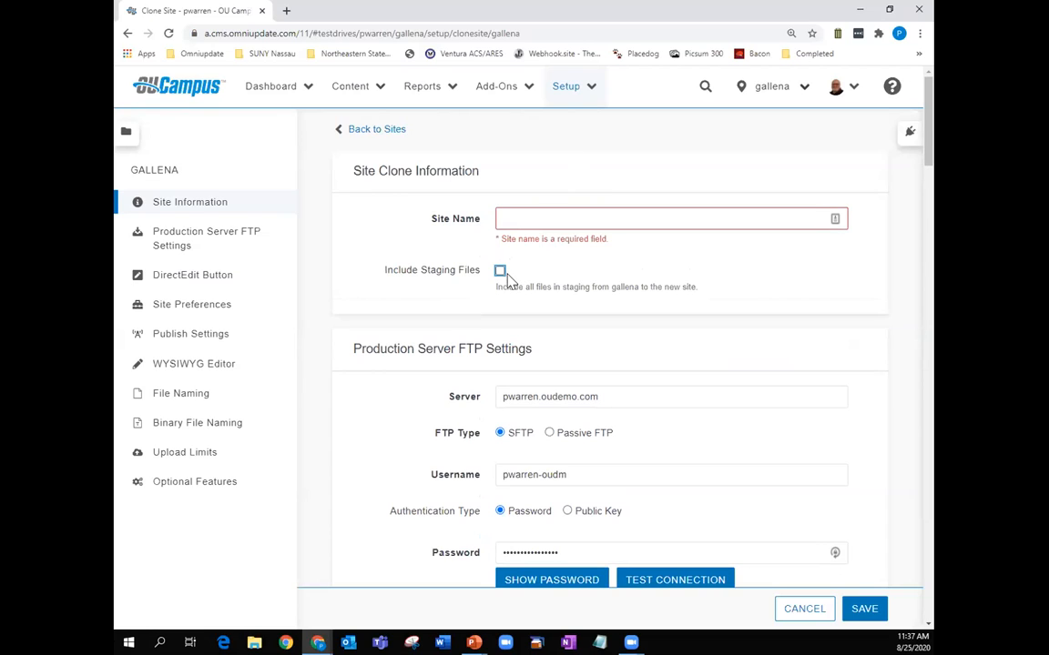
click(536, 222)
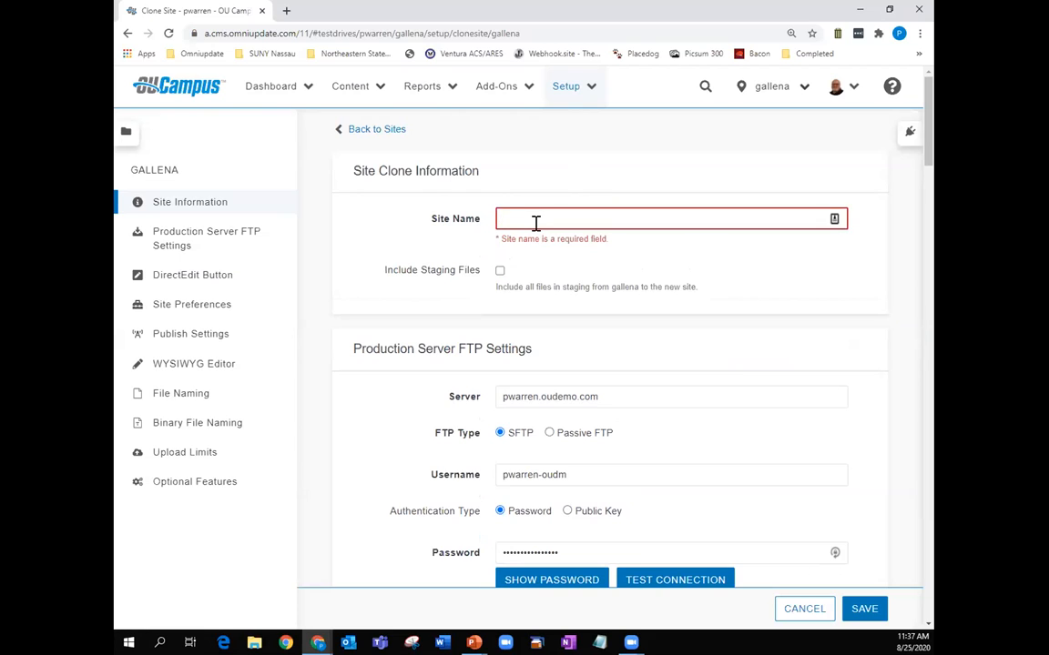
text(aaa)
click(500, 256)
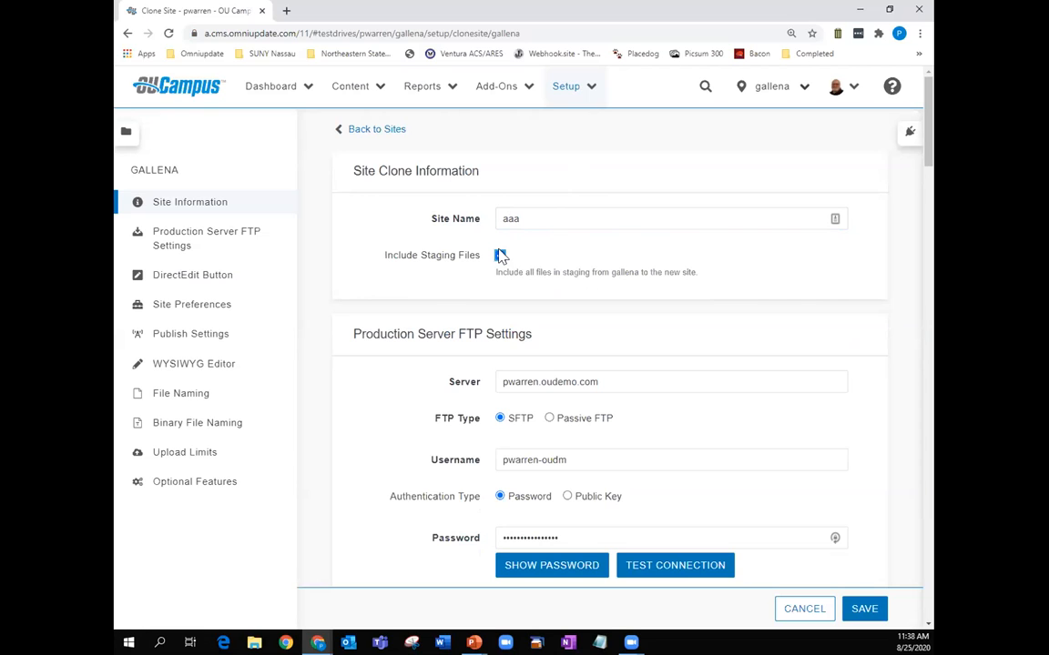
- Review the production server FTP settings of the clone, then change its site name to pauls
scroll(681, 345, down, 2)
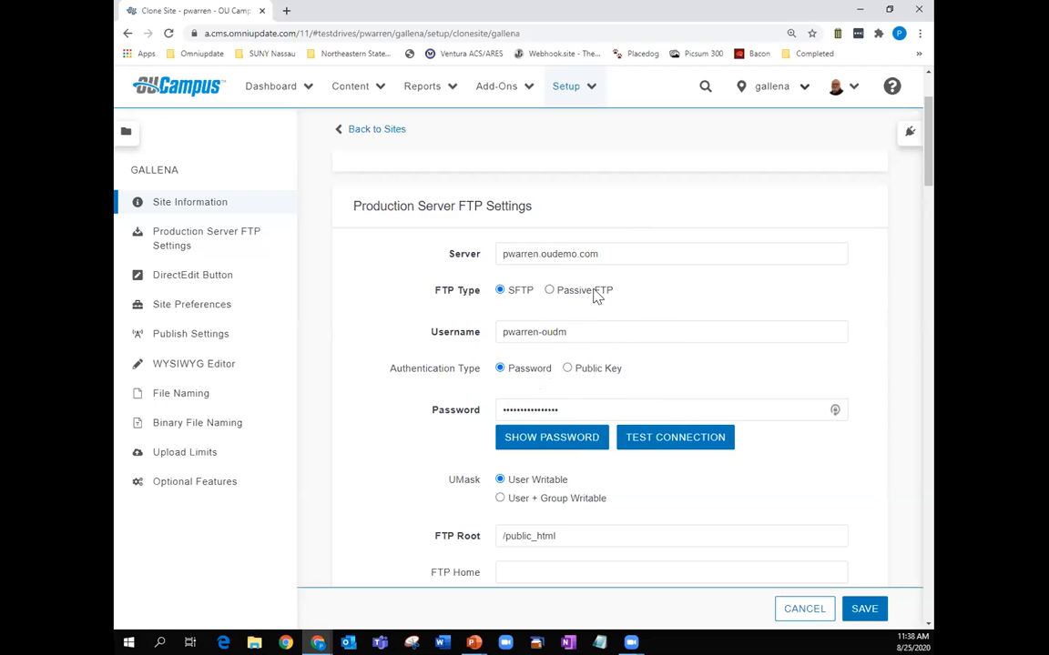
scroll(594, 337, down, 3)
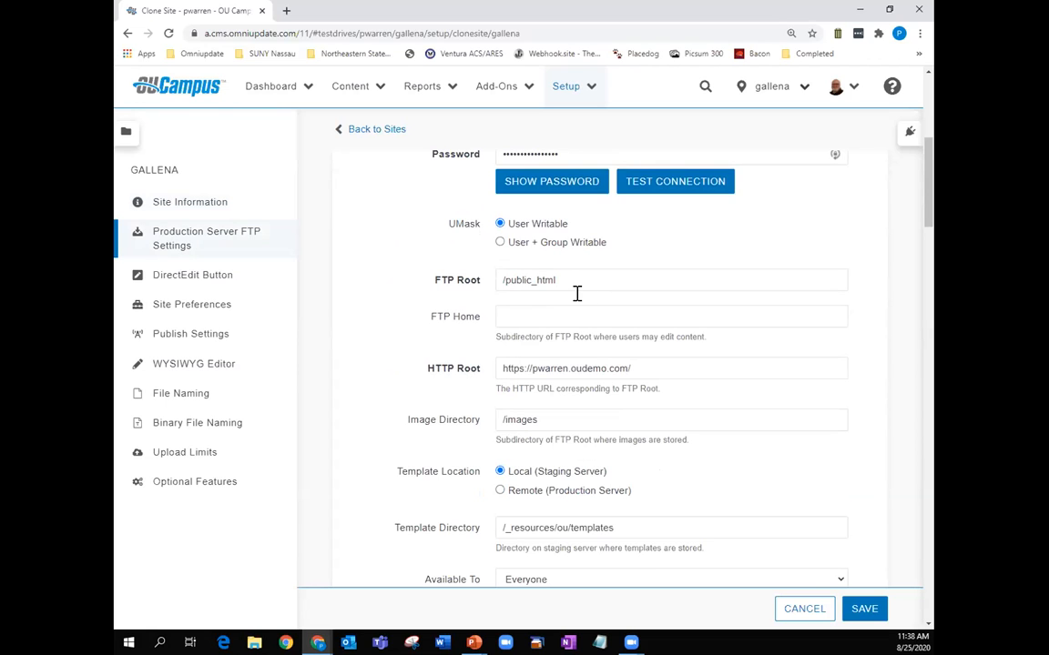
scroll(583, 282, up, 4)
scroll(520, 288, up, 1)
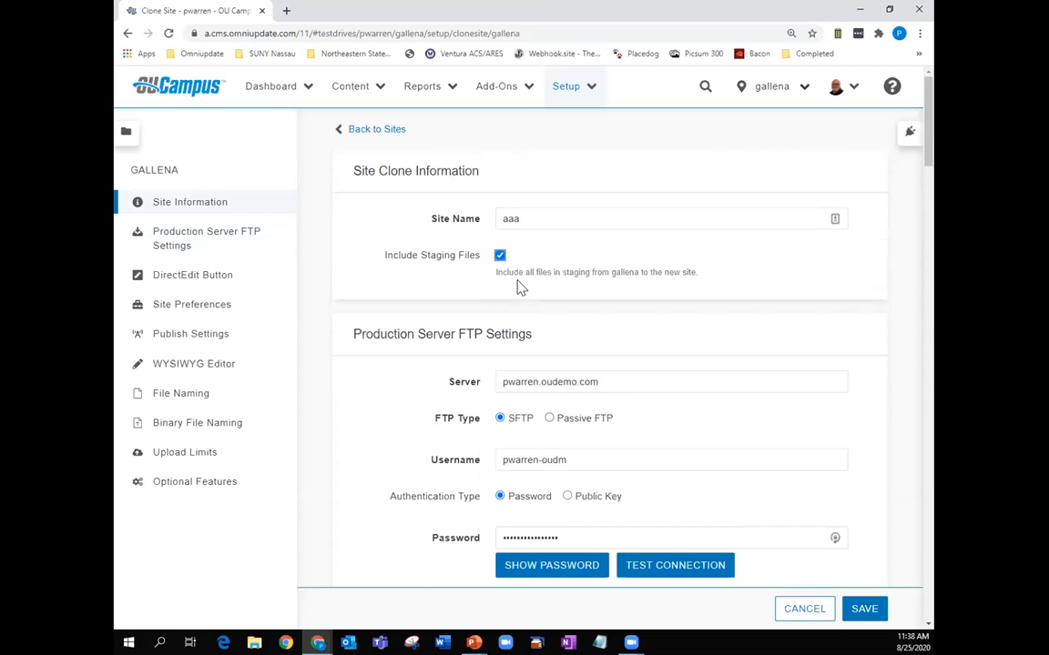
drag(520, 220, 496, 219)
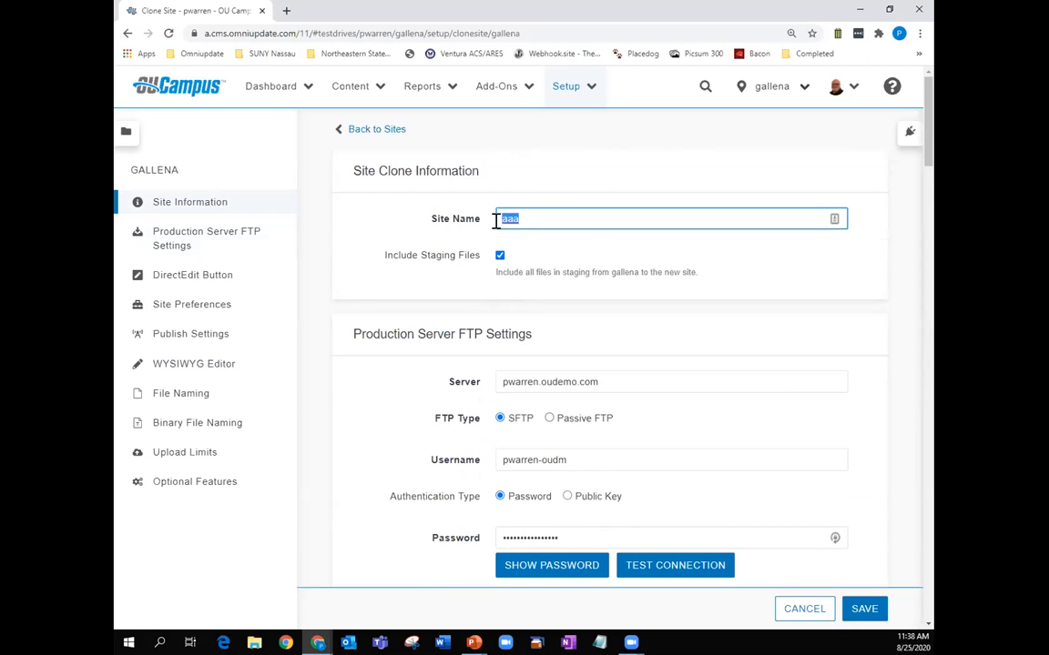
text(pauls)
scroll(515, 250, down, 4)
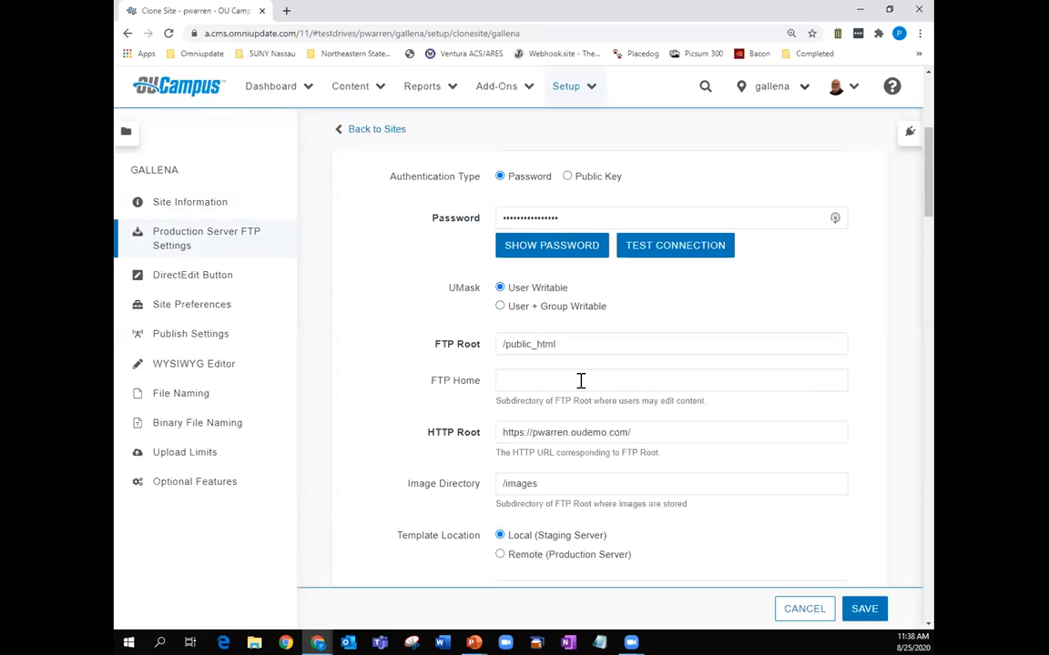
click(579, 343)
text(/pauls)
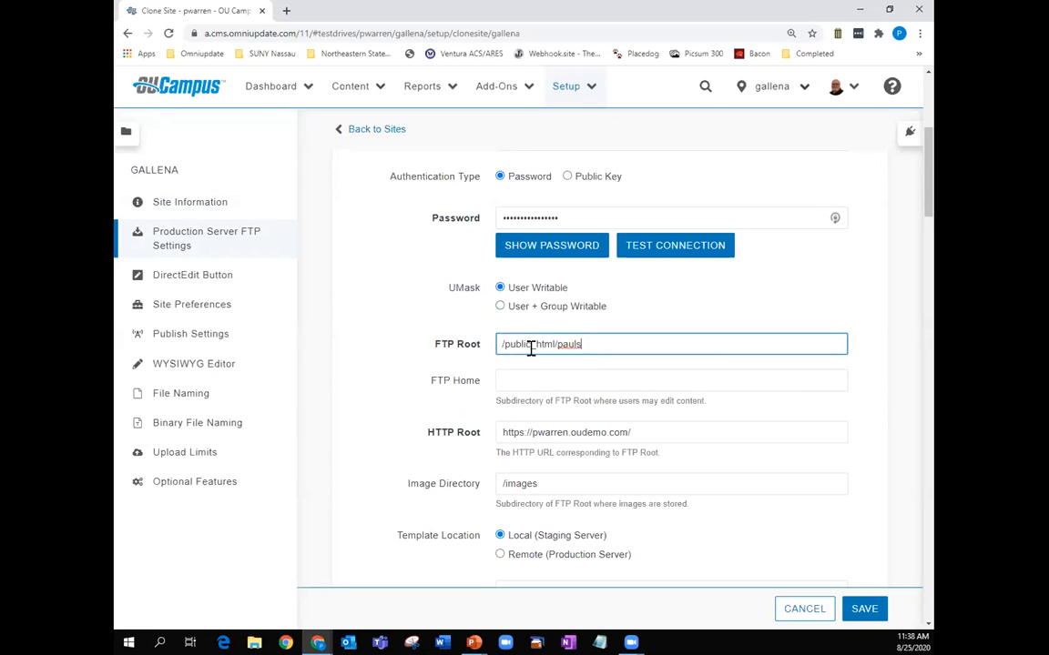
click(641, 432)
text(pauls/)
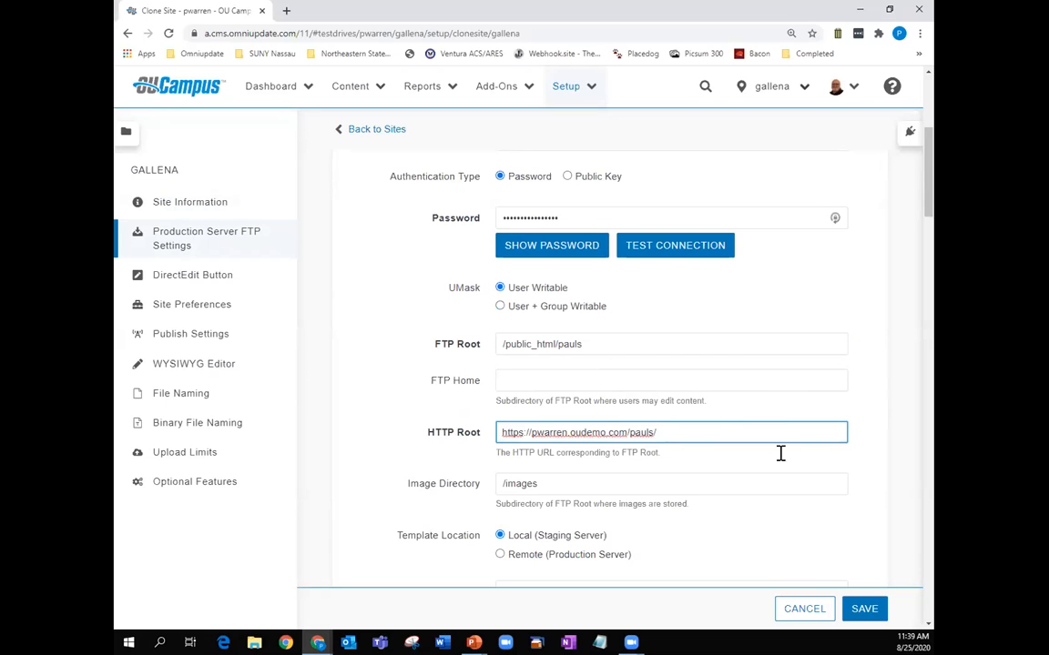
scroll(692, 427, up, 3)
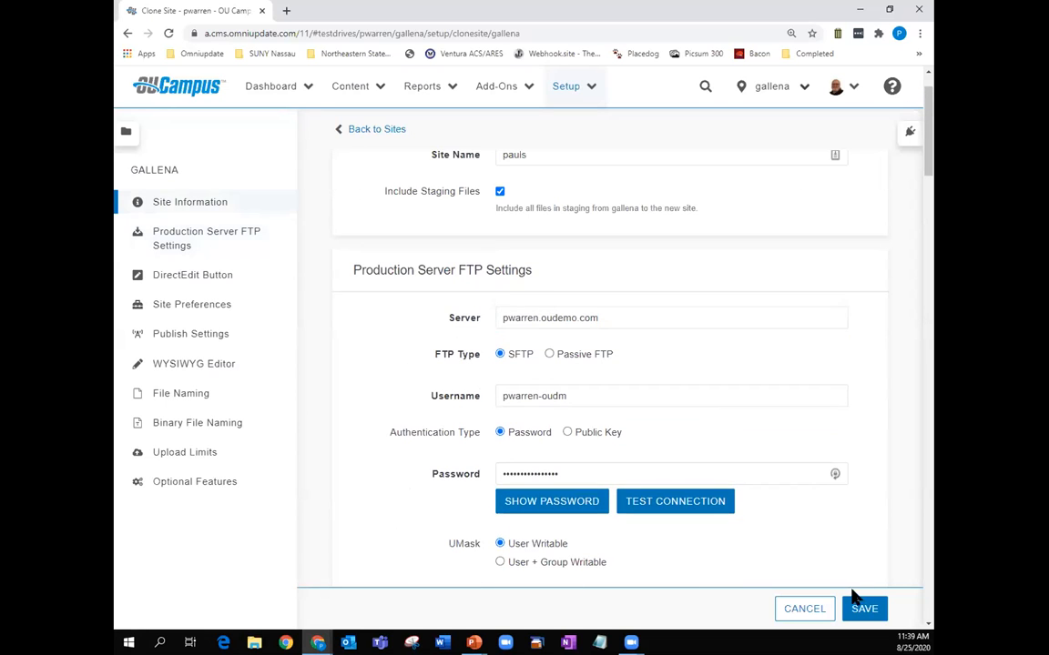
scroll(679, 314, up, 1)
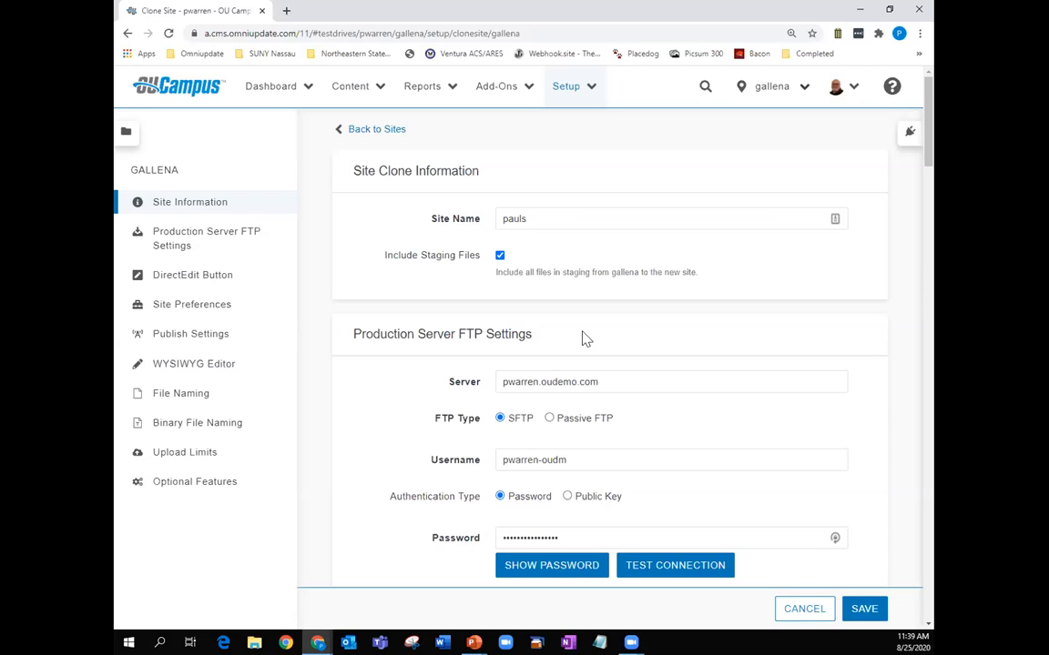
- Leave the clone setup unsaved and switch the active site from gallena to training
click(804, 89)
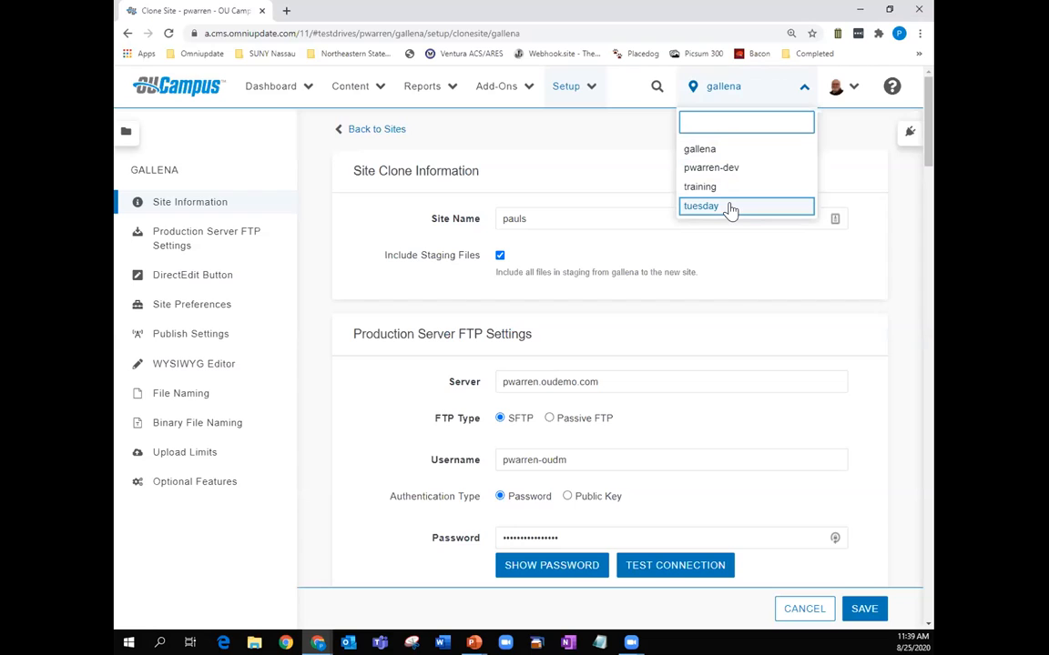
click(630, 241)
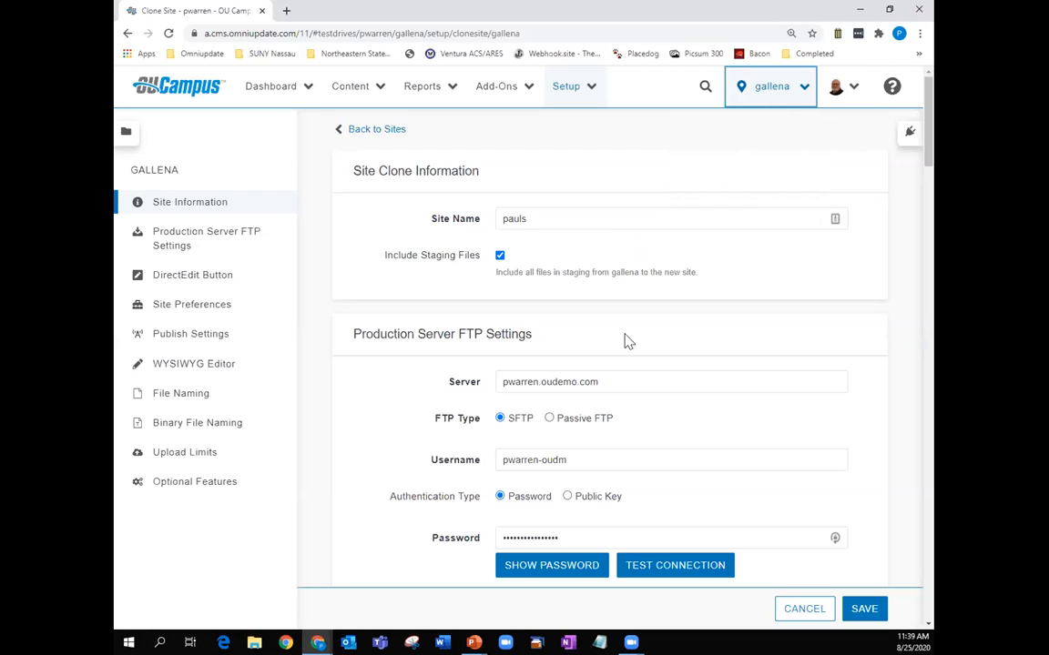
click(798, 89)
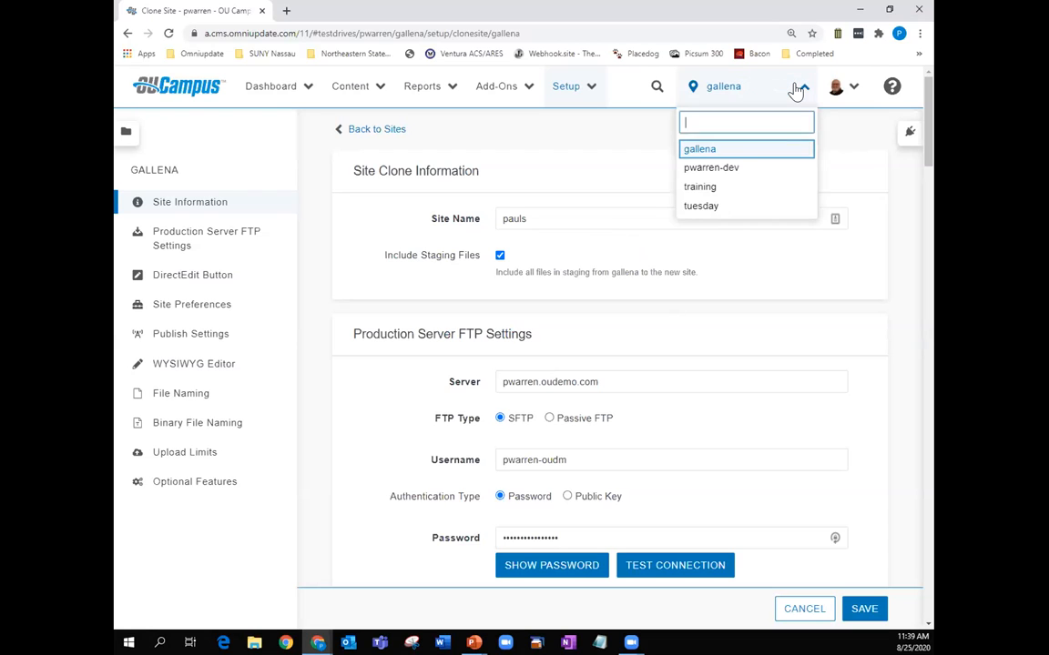
click(716, 192)
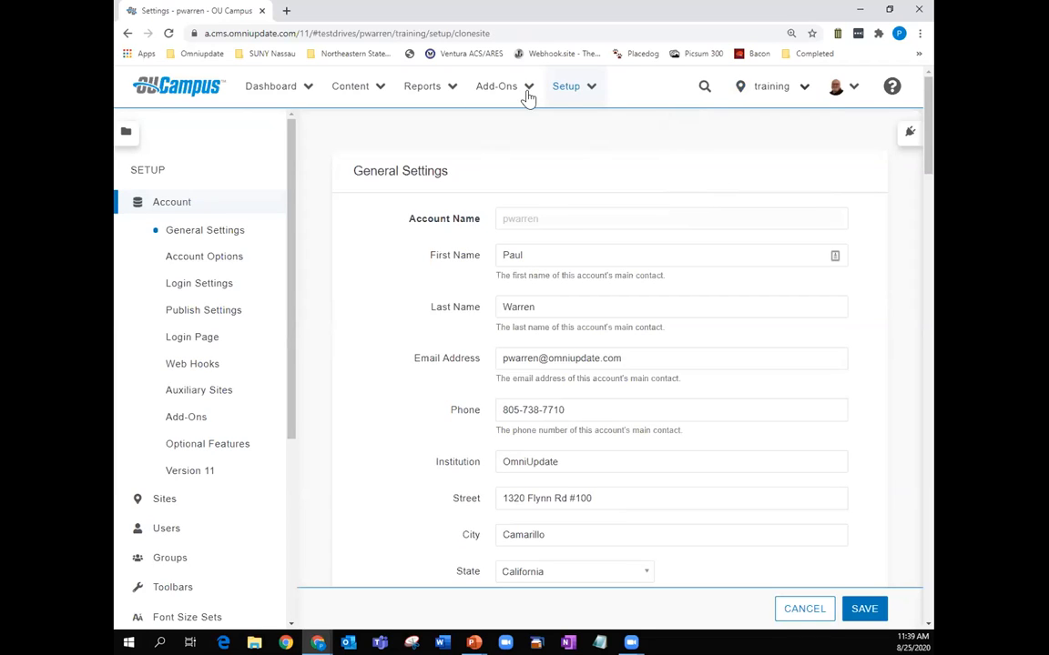
- Open the Sites setup list and review the dependency scan actions available for the training site
click(589, 91)
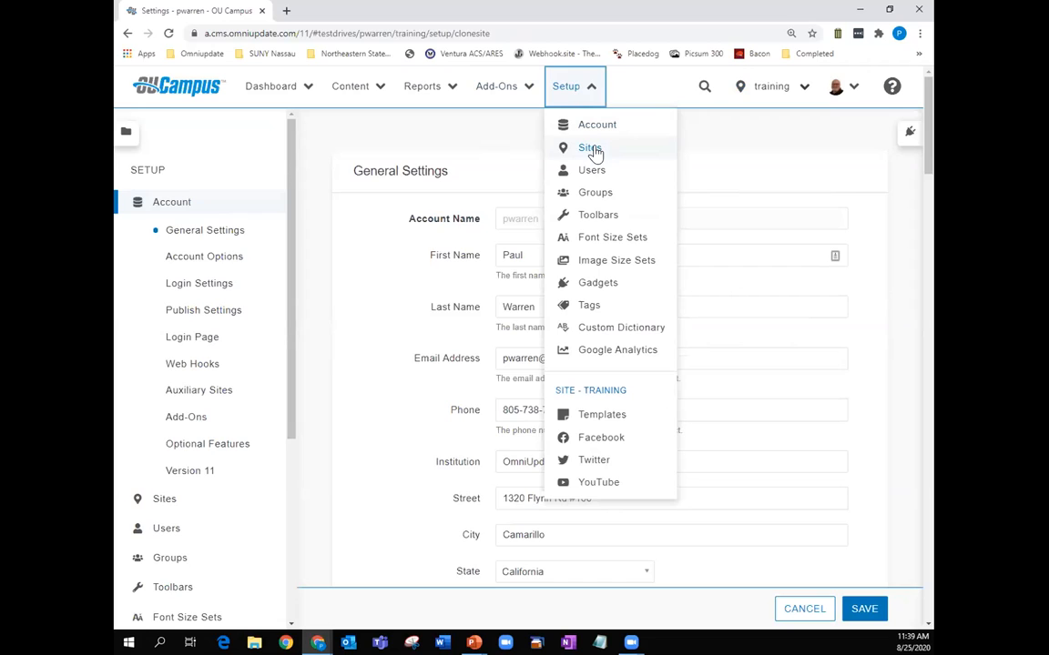
click(592, 148)
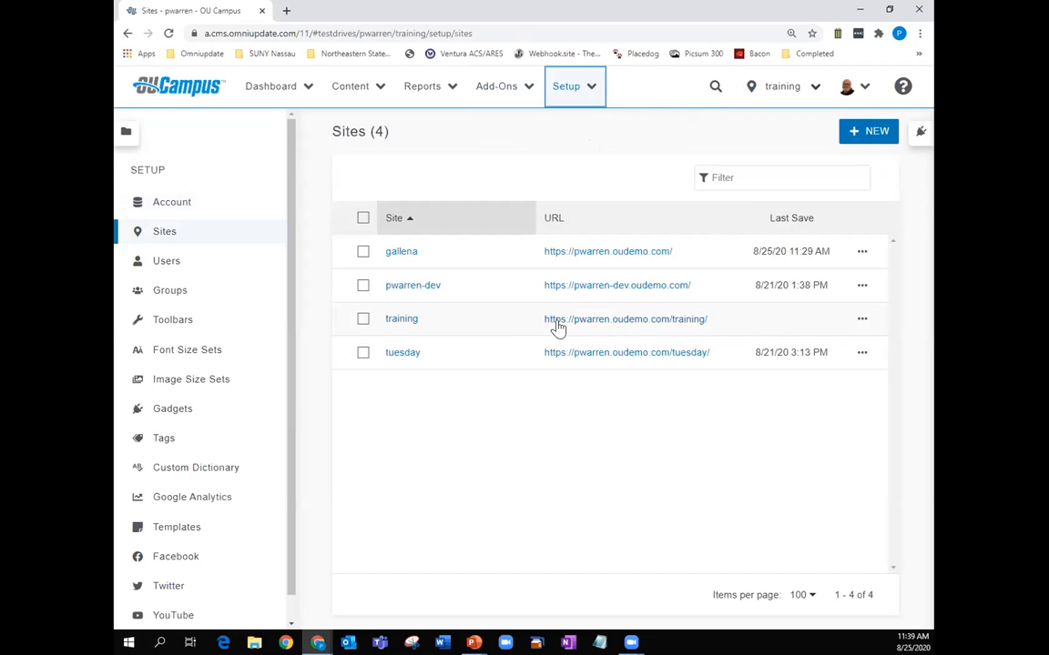
click(861, 321)
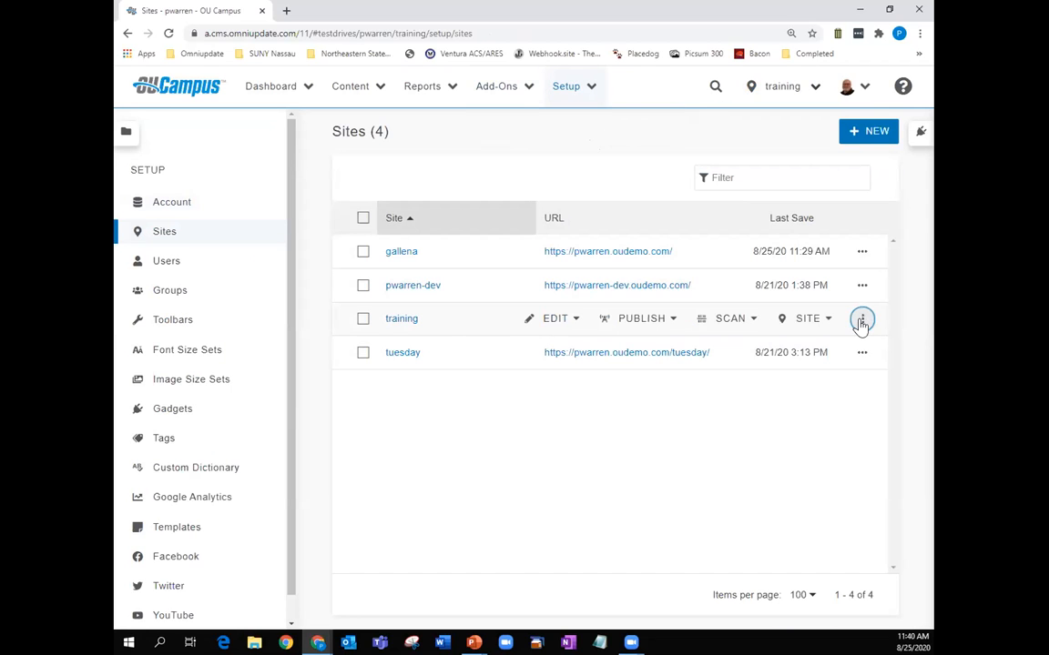
click(744, 320)
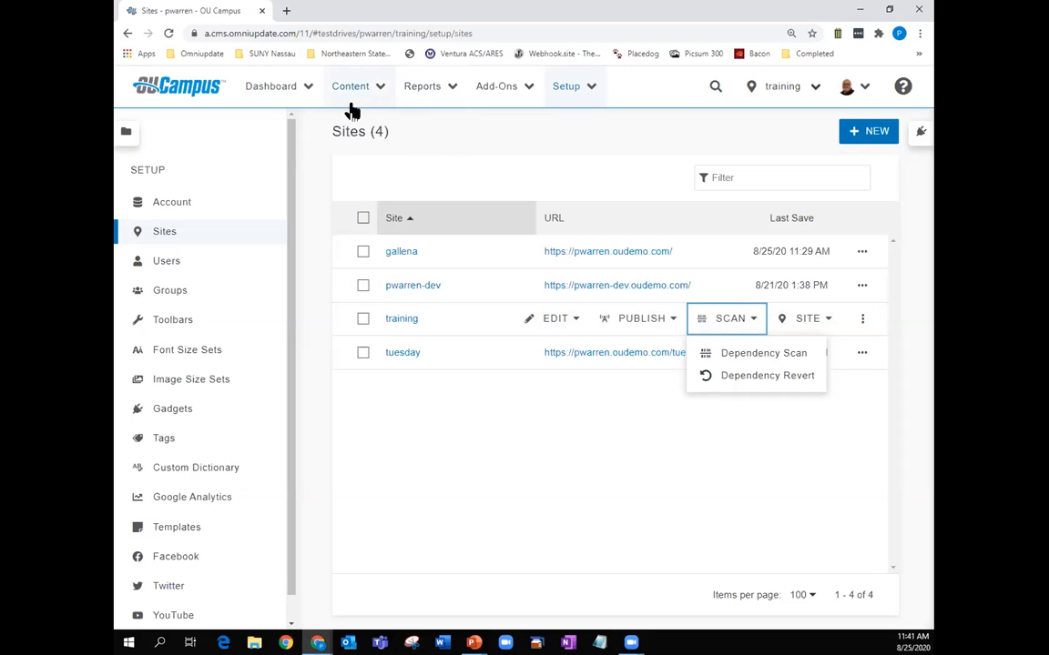
- Open the training site's Pages, browse its _resources folder, and check the list of switchable sites, keeping training active
click(380, 91)
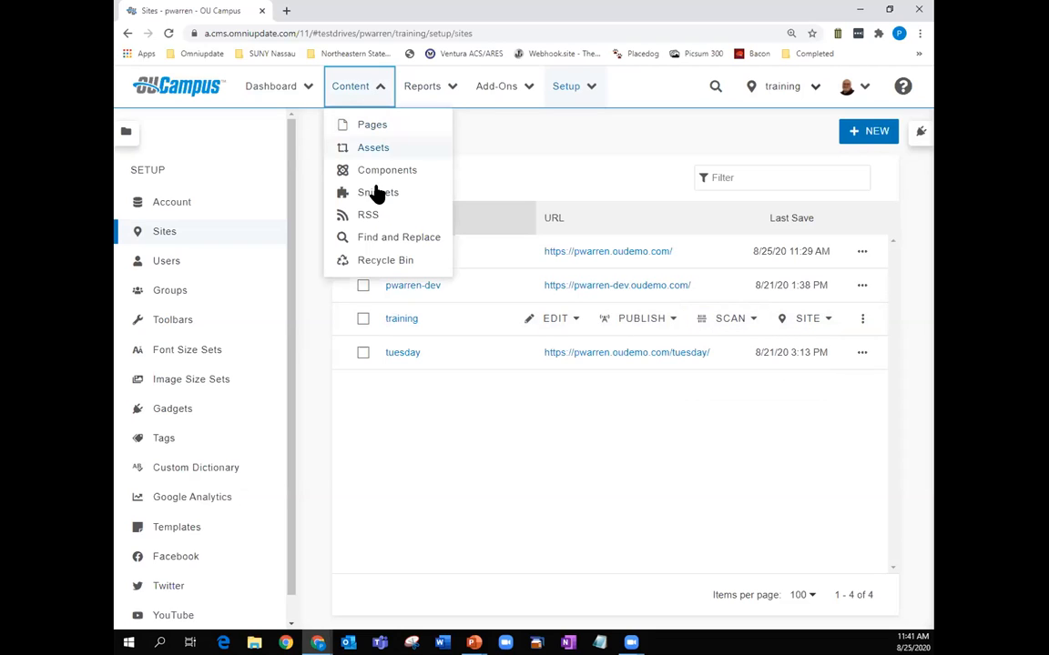
click(373, 126)
click(380, 91)
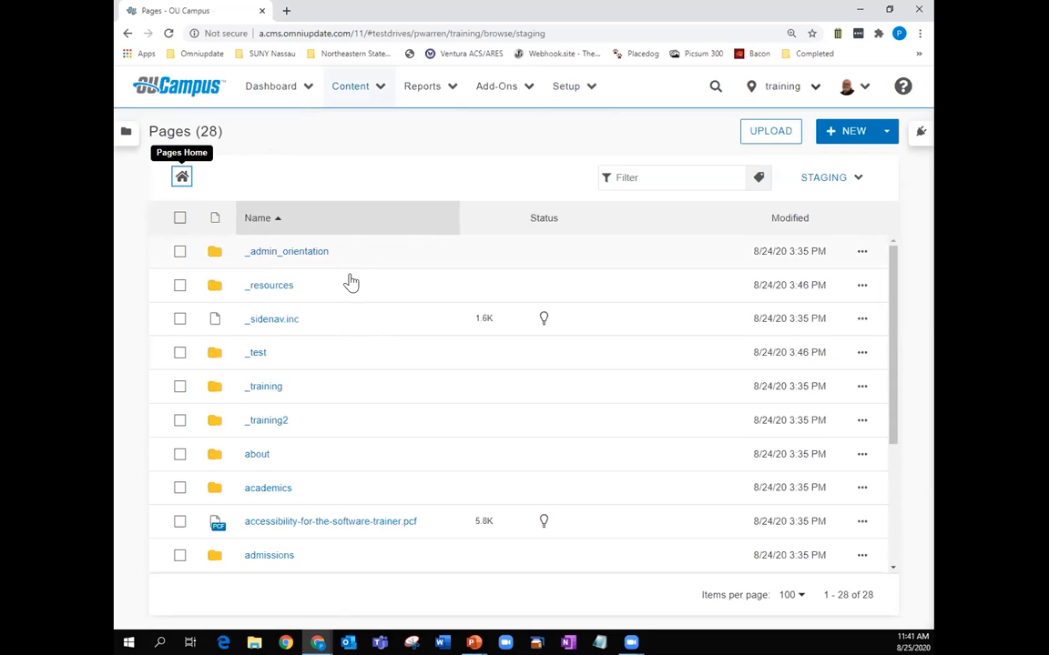
click(264, 285)
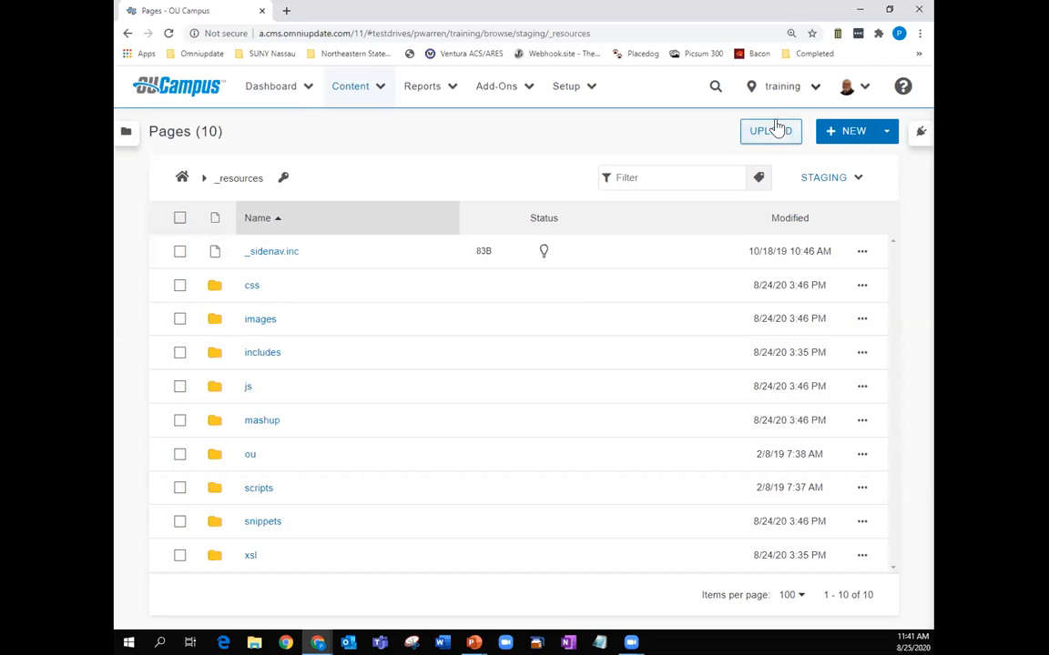
click(806, 91)
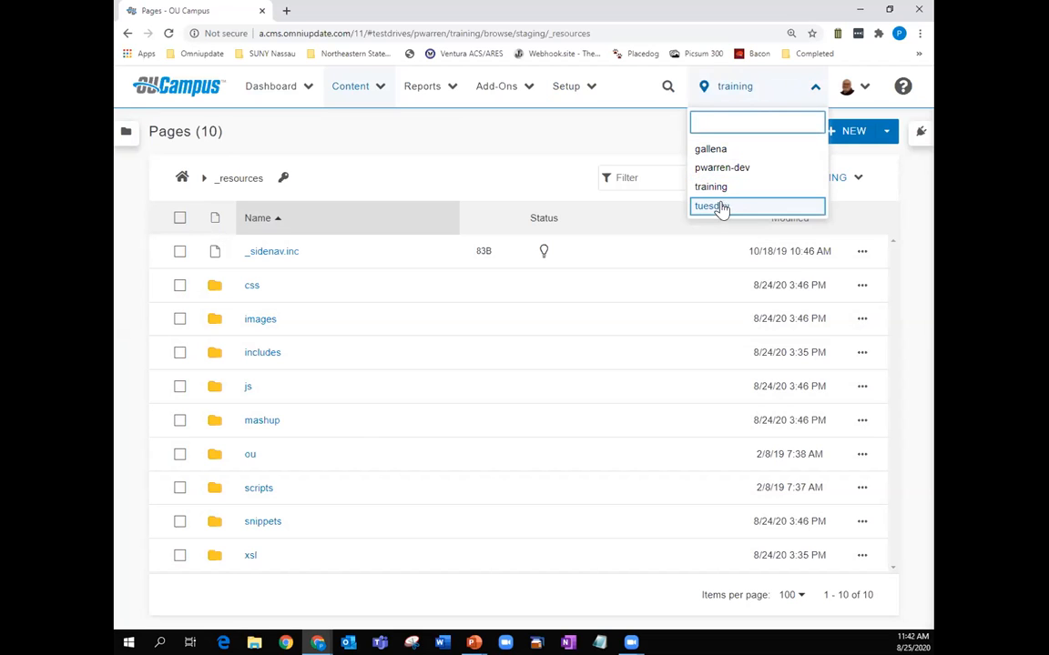
click(724, 187)
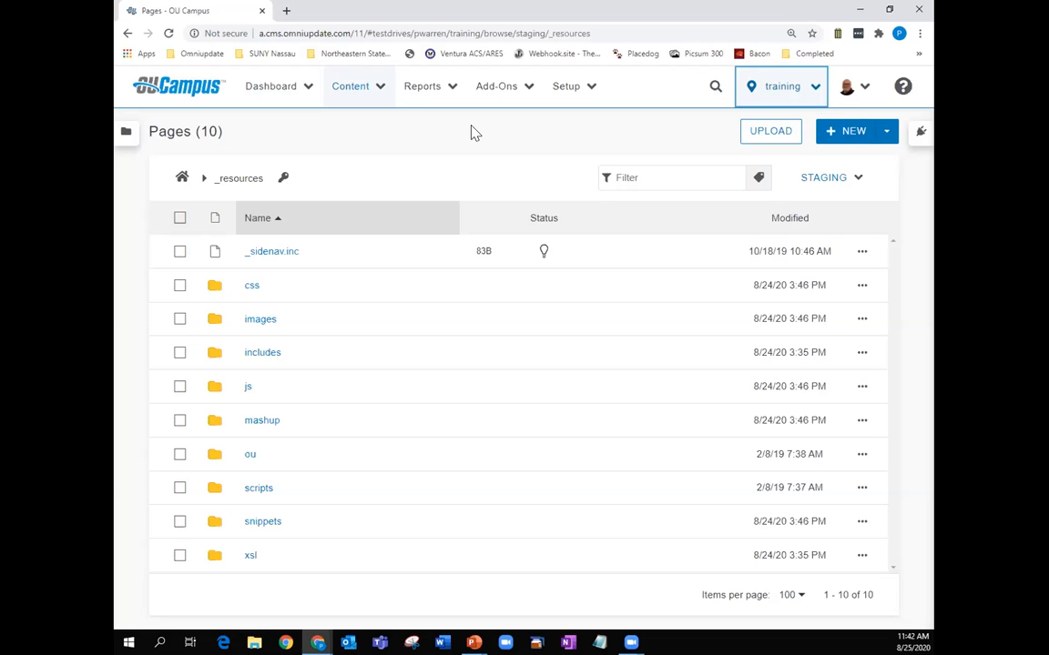
- Open the Assets list of the training site and switch to the gallena site
click(381, 91)
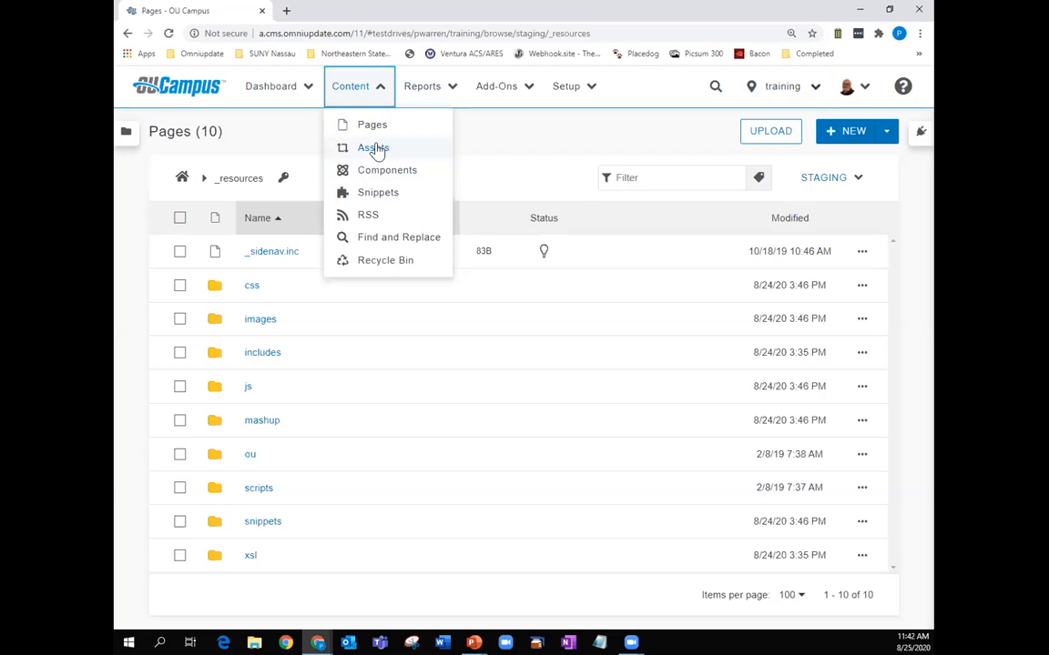
click(376, 151)
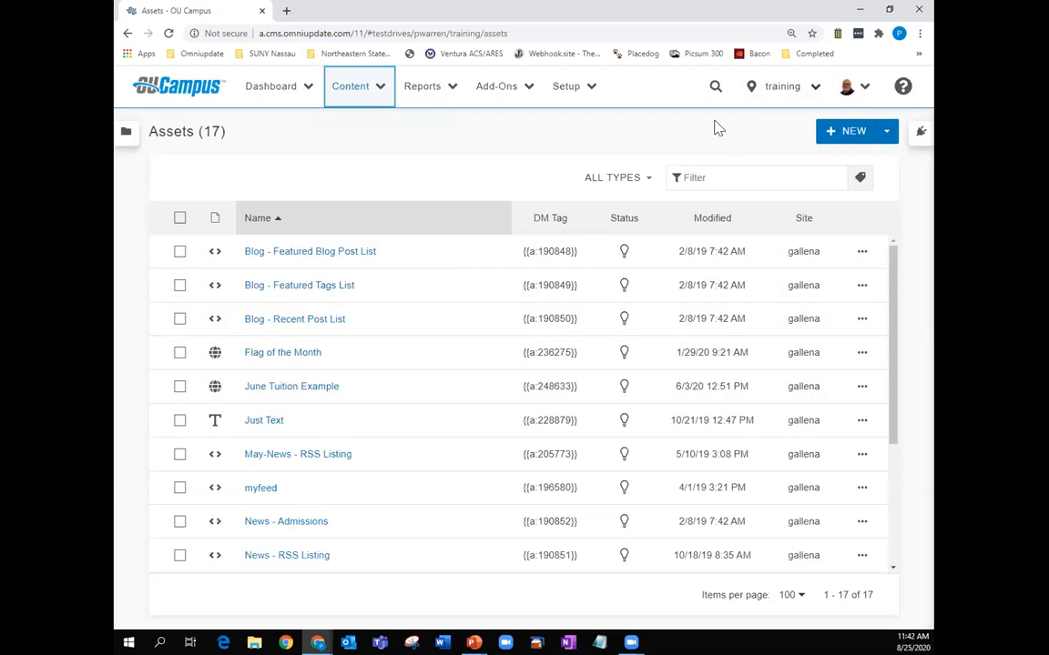
click(799, 88)
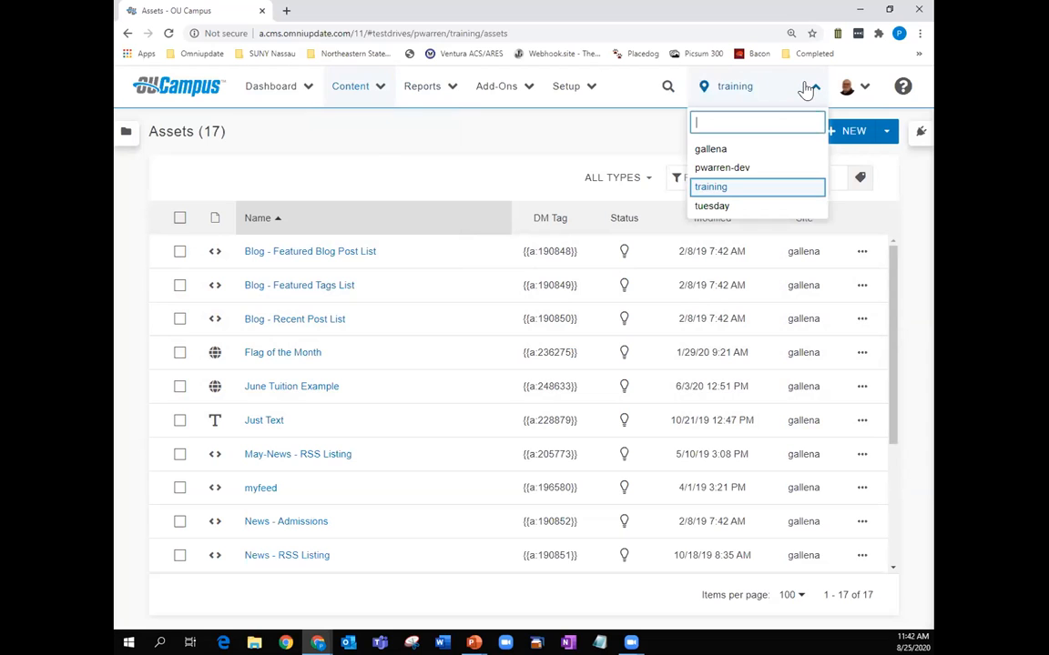
click(719, 154)
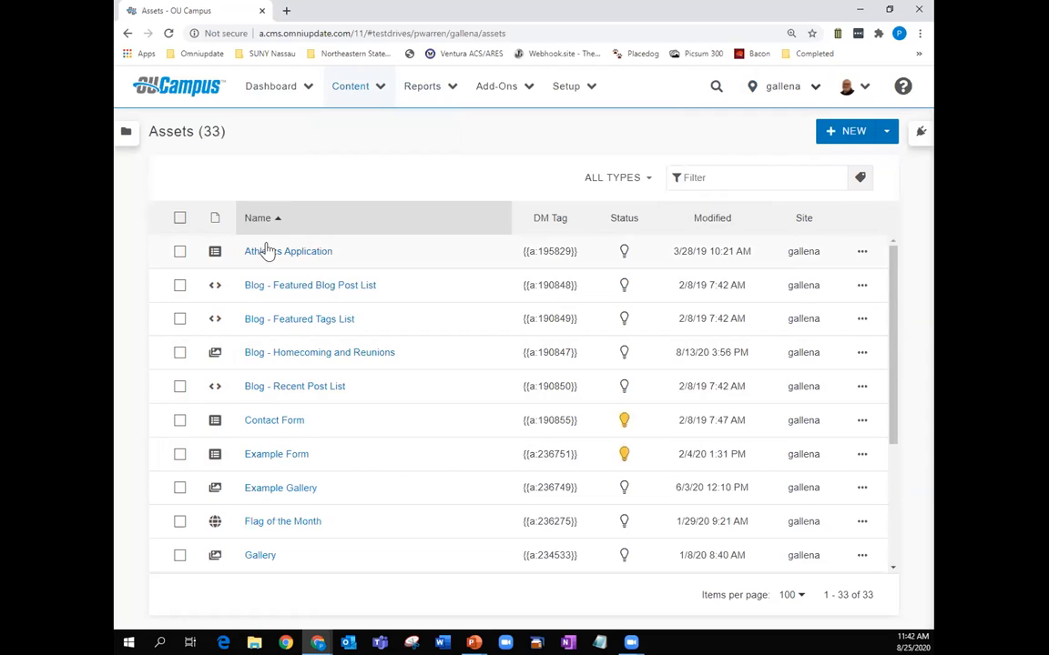
- Filter gallena's assets by the Form type, then by the Image Gallery type
click(646, 181)
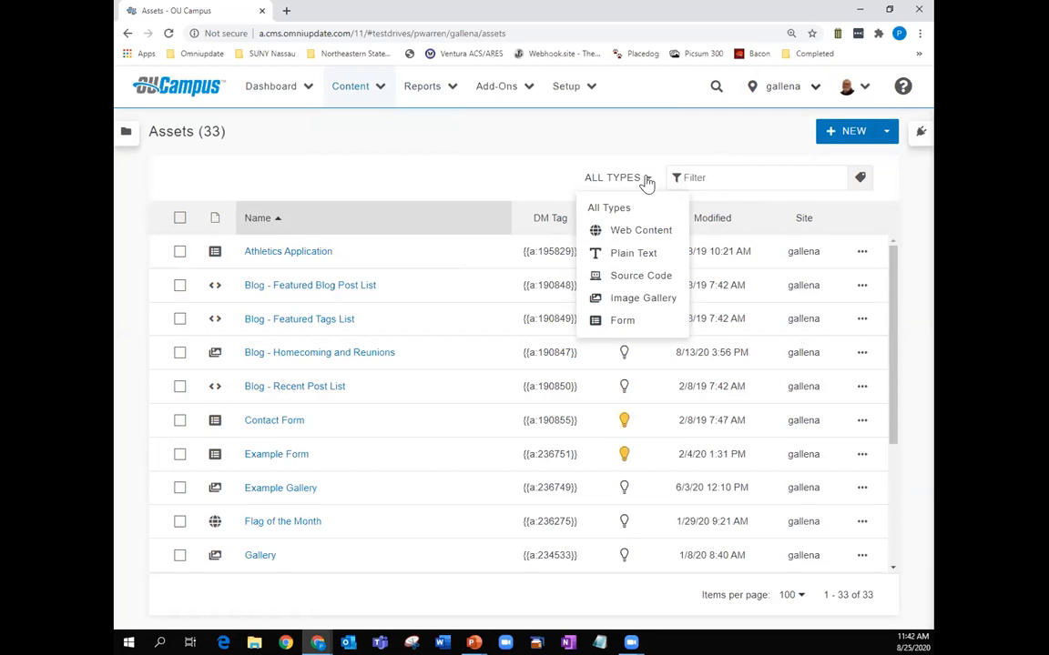
click(622, 321)
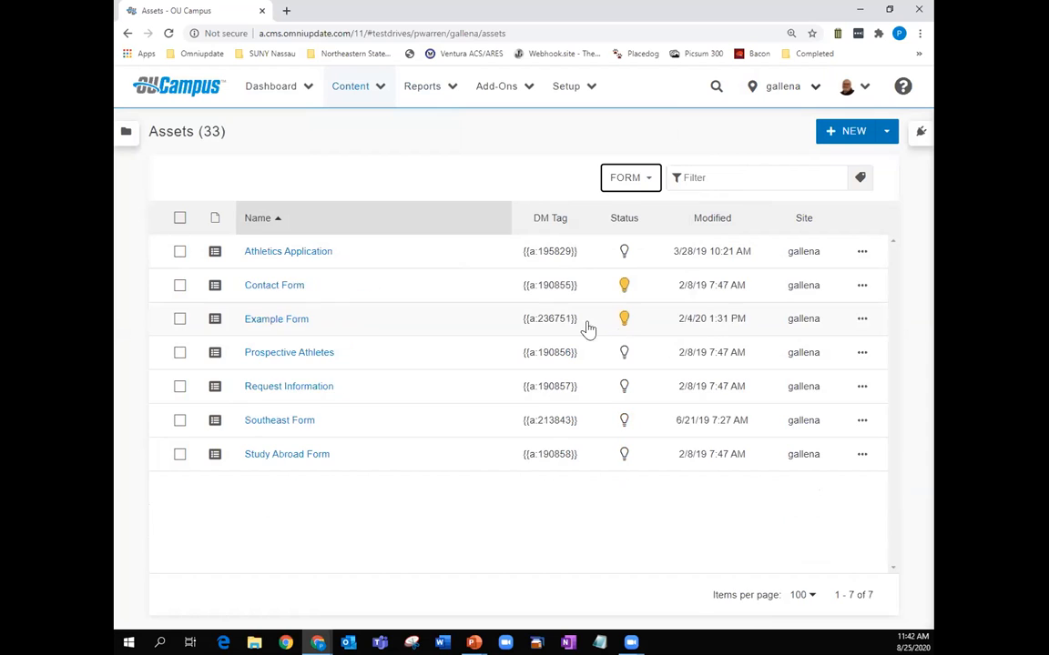
click(643, 180)
click(635, 298)
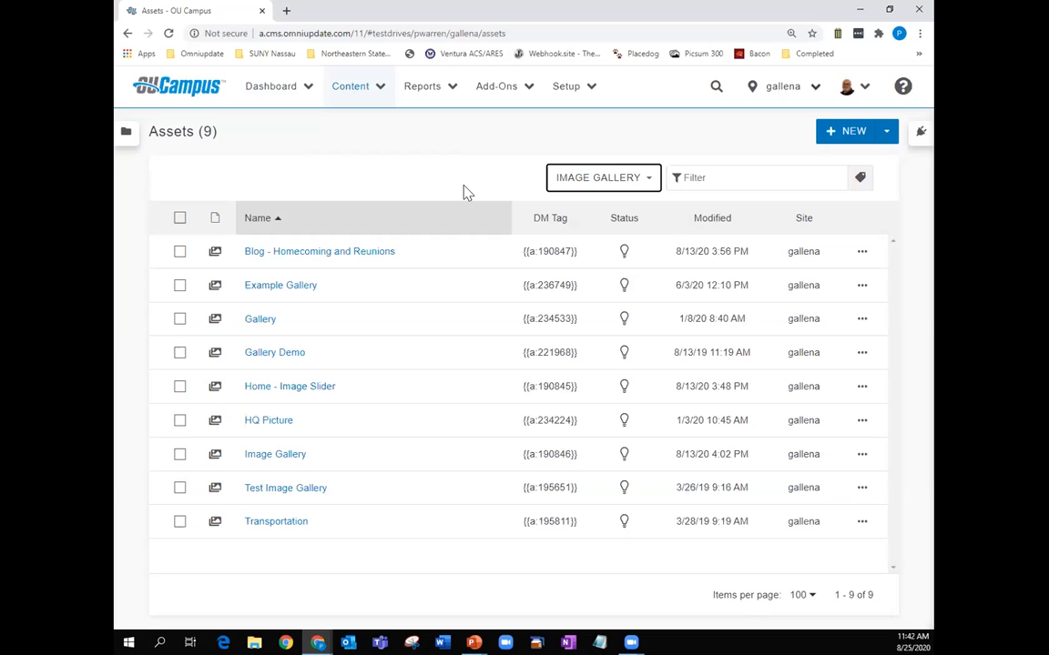
- Start a new Image Gallery asset to examine its Lock To Site setting, then cancel the creation
click(379, 90)
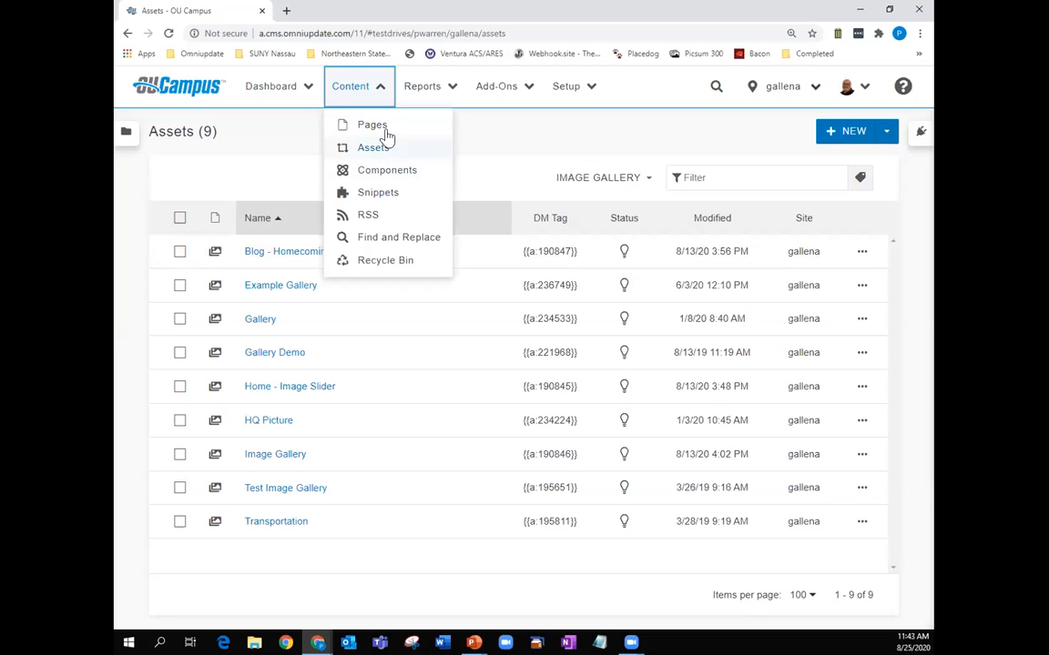
click(372, 149)
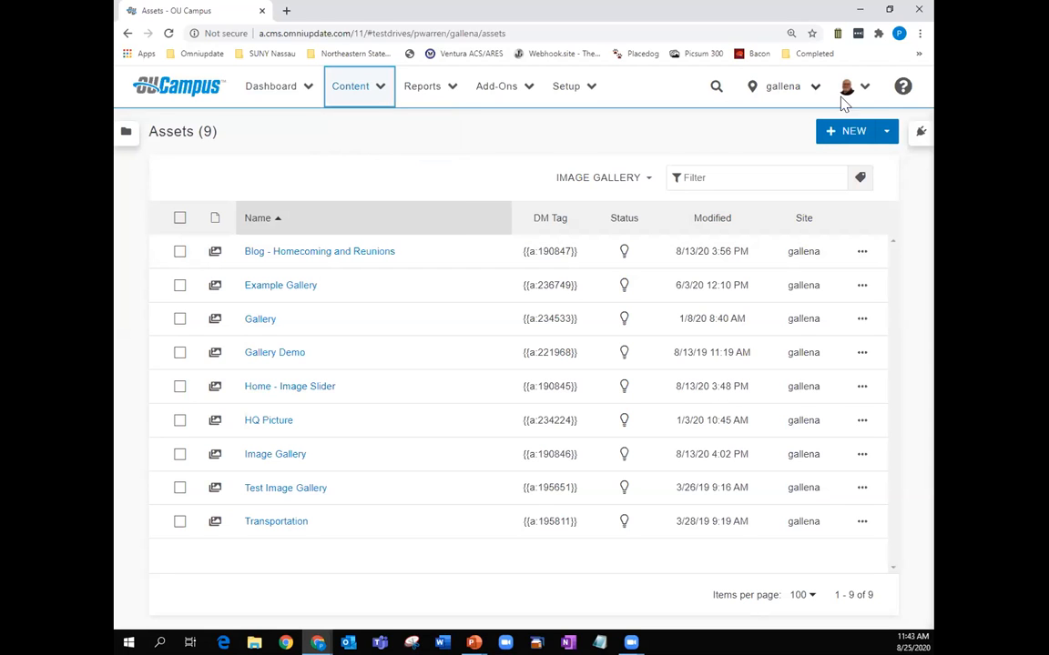
click(854, 133)
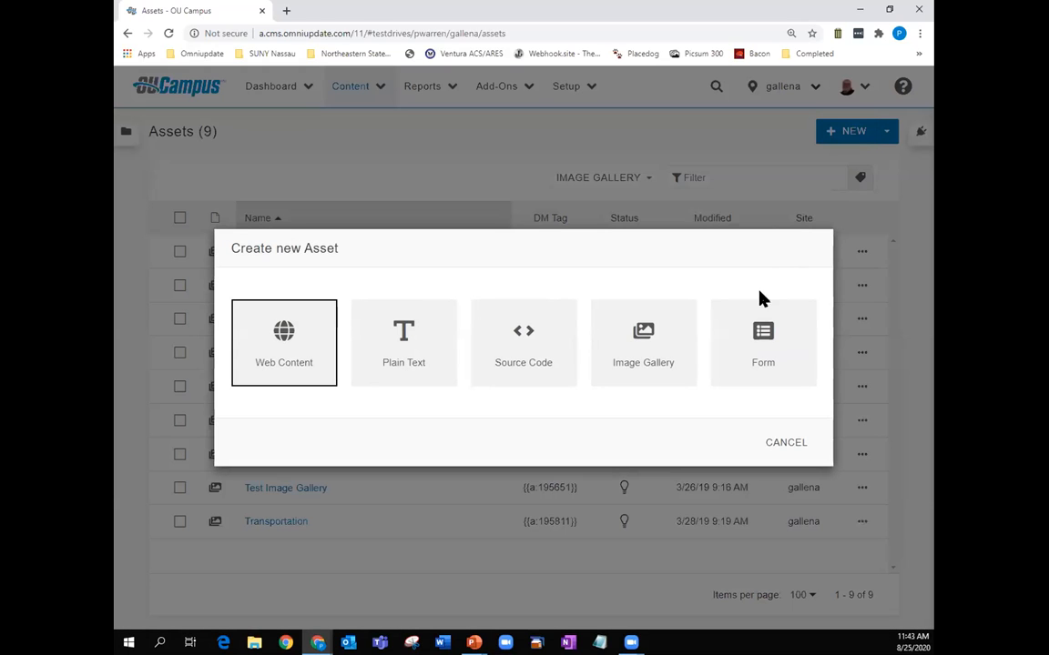
click(644, 335)
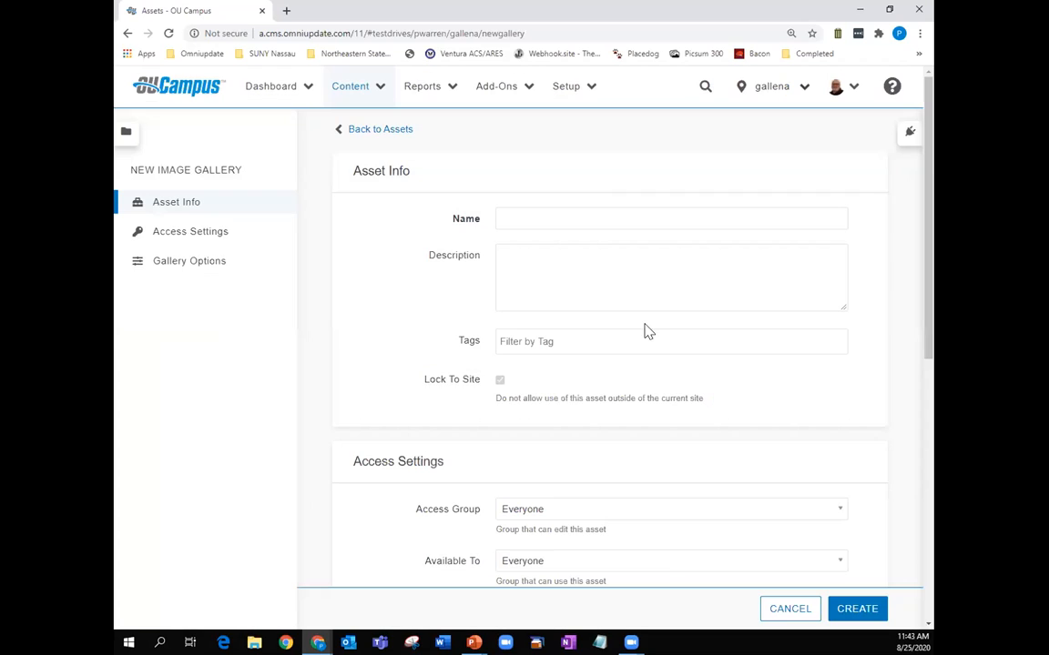
drag(424, 390, 528, 399)
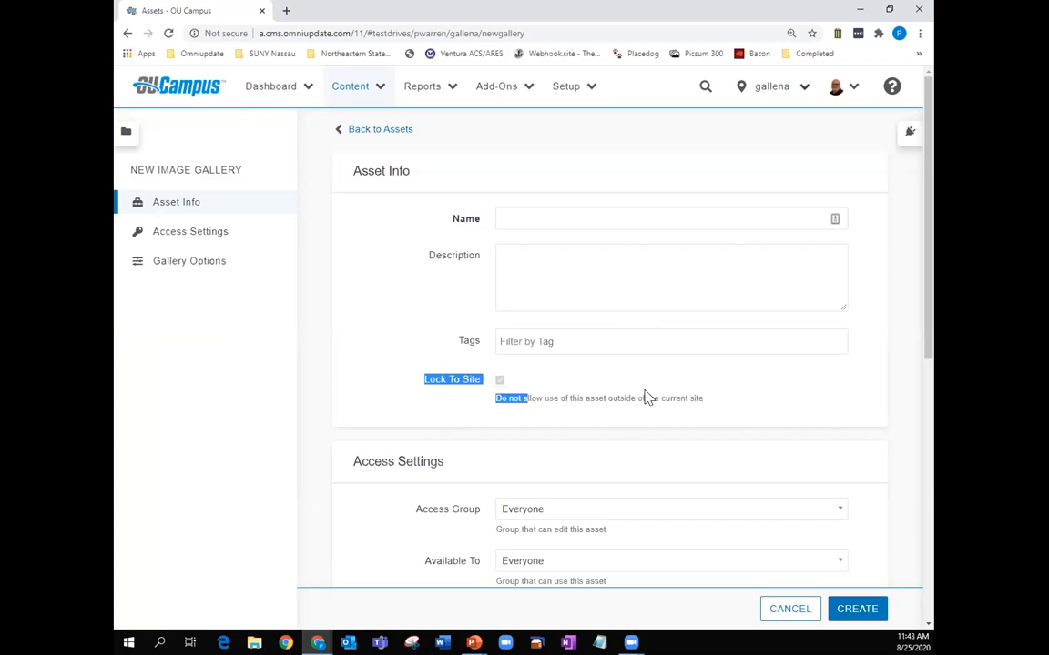
click(797, 610)
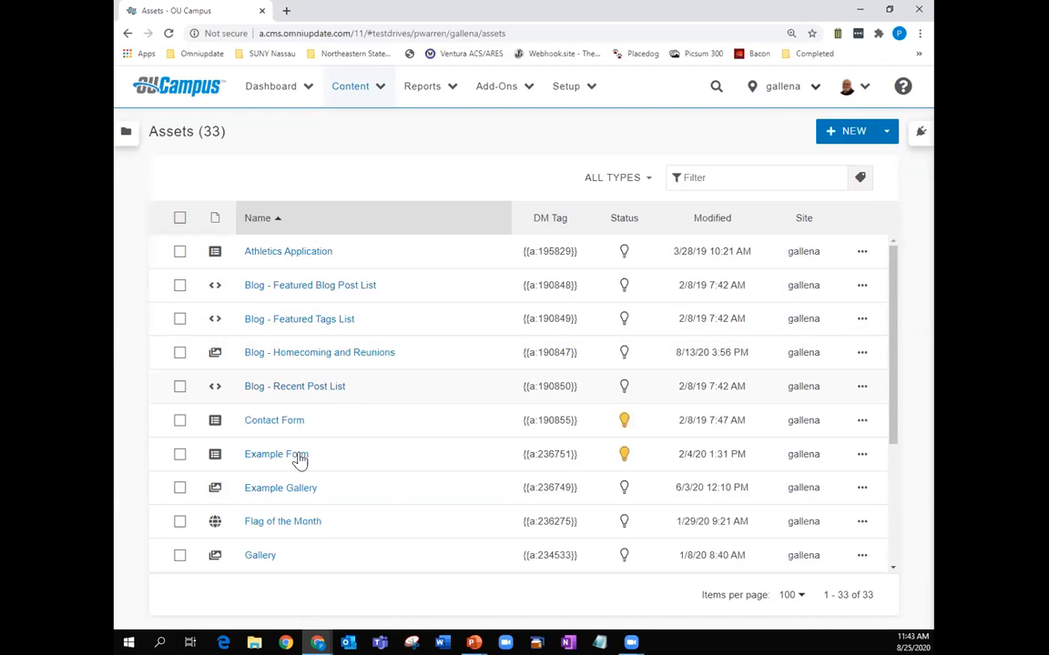
- Check out the Flag of the Month asset and open its properties to show the Lock To Site option
click(286, 526)
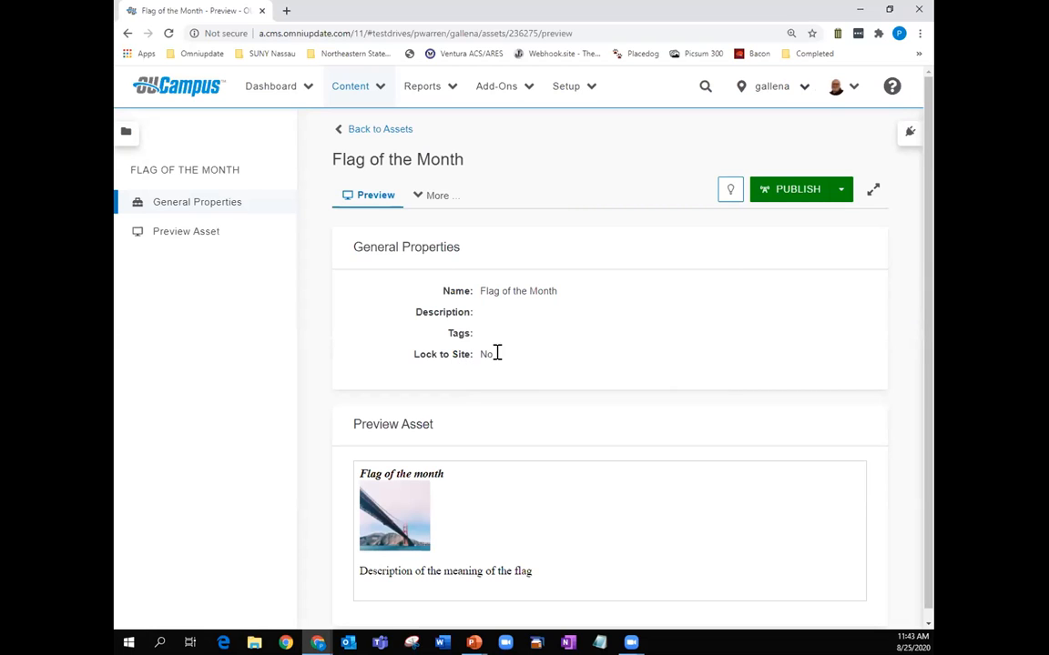
click(730, 191)
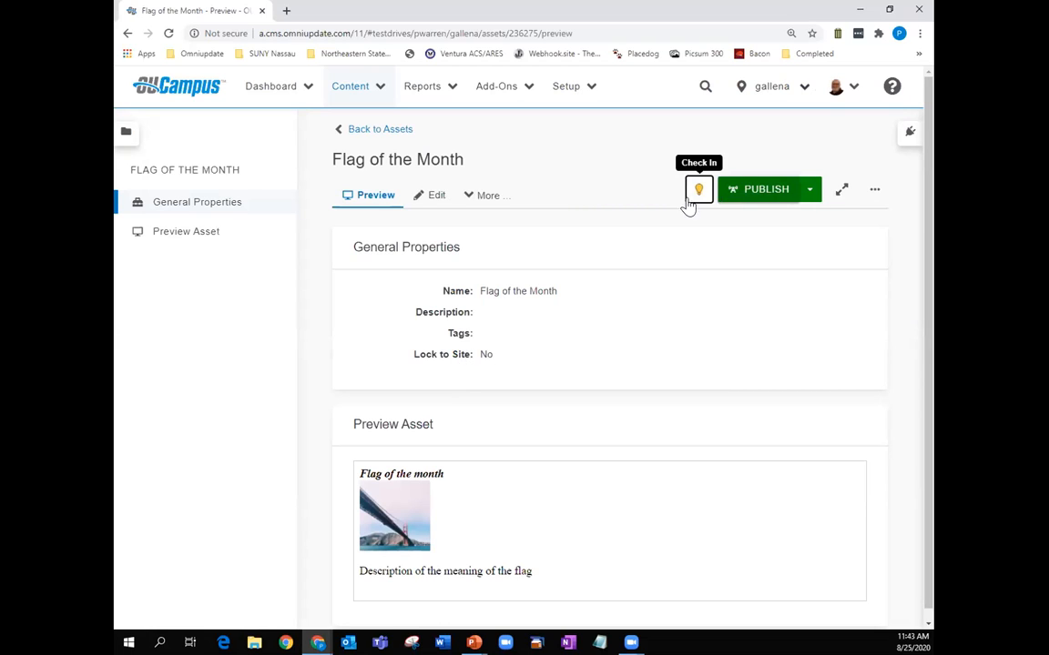
click(487, 199)
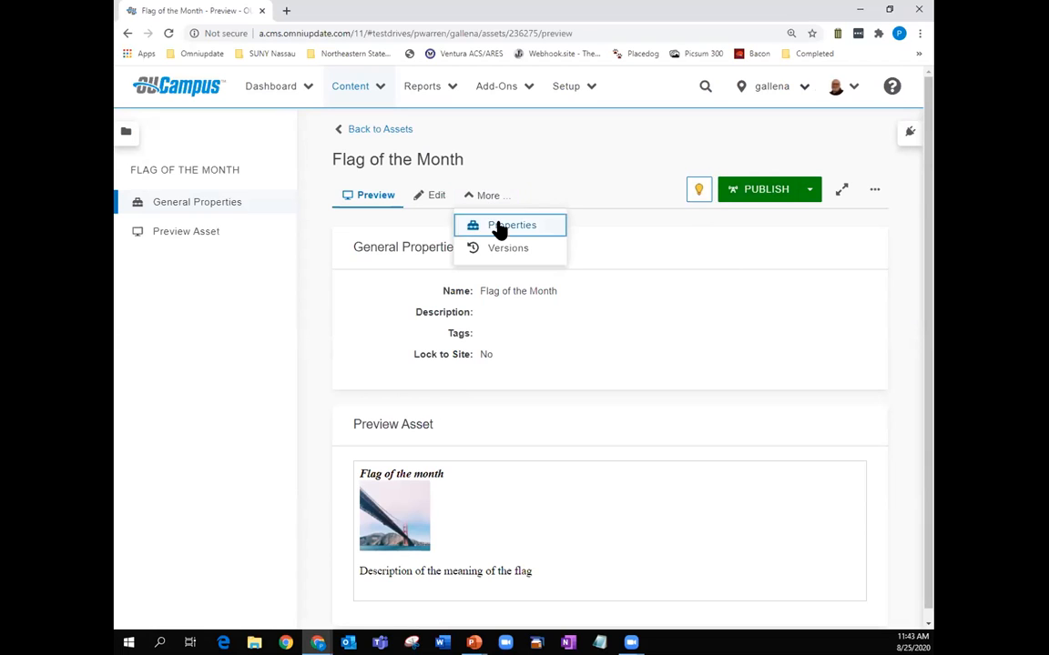
click(501, 226)
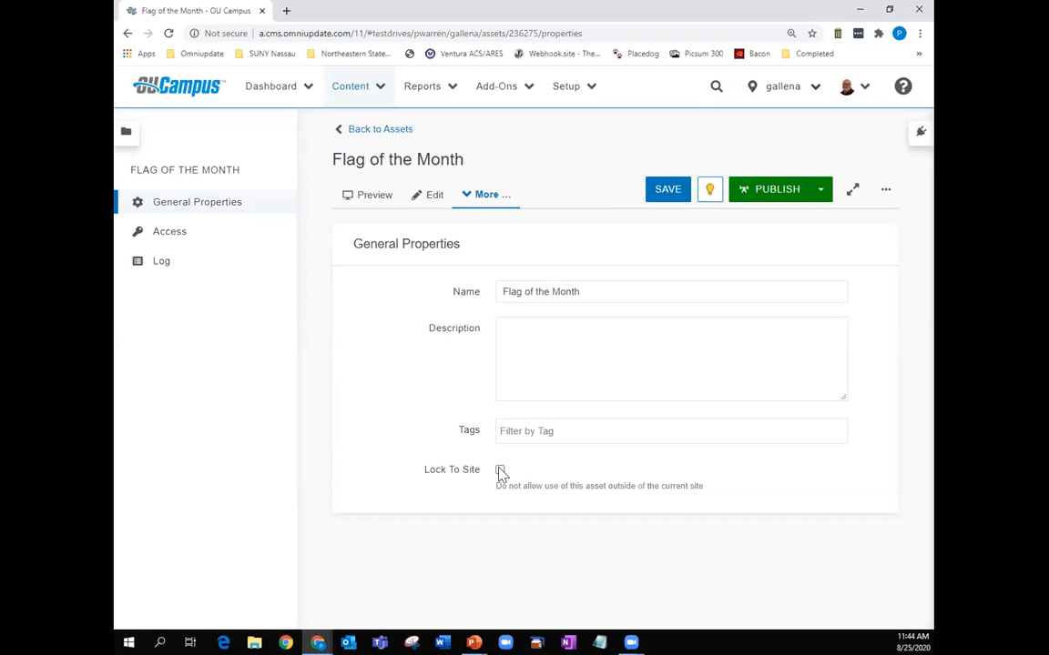
- Open the Accordion snippet from the Generic snippet category for editing
click(381, 89)
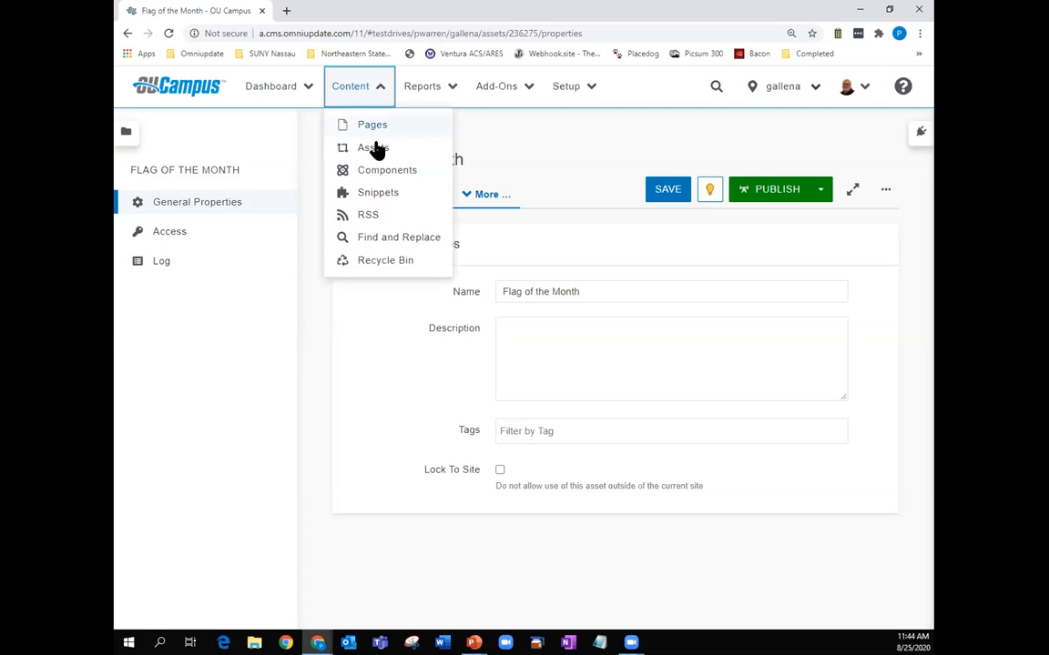
click(378, 195)
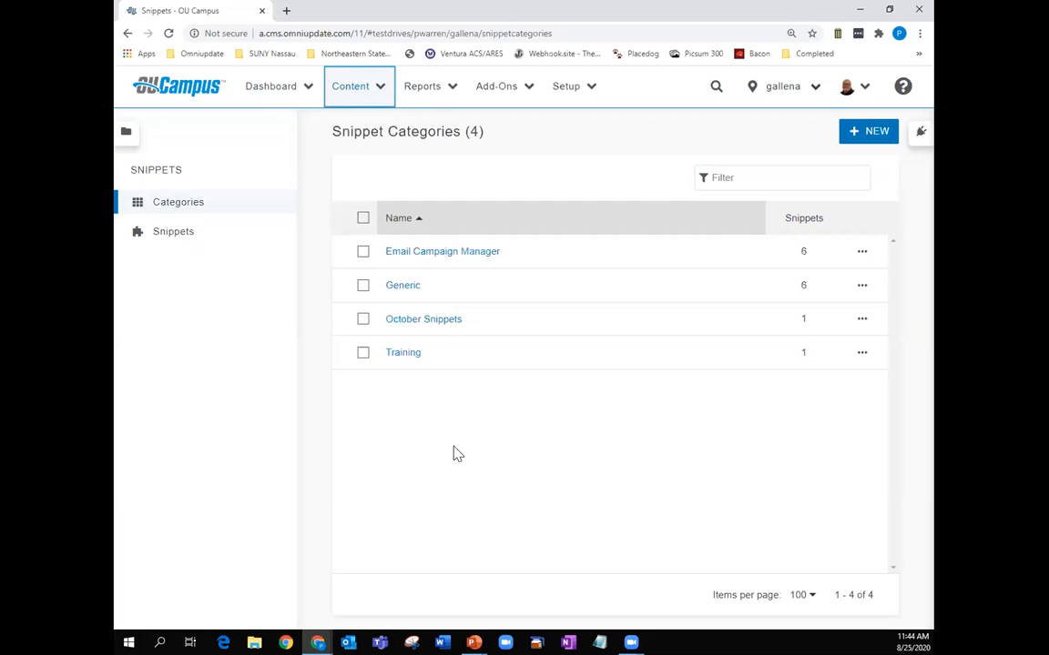
click(403, 286)
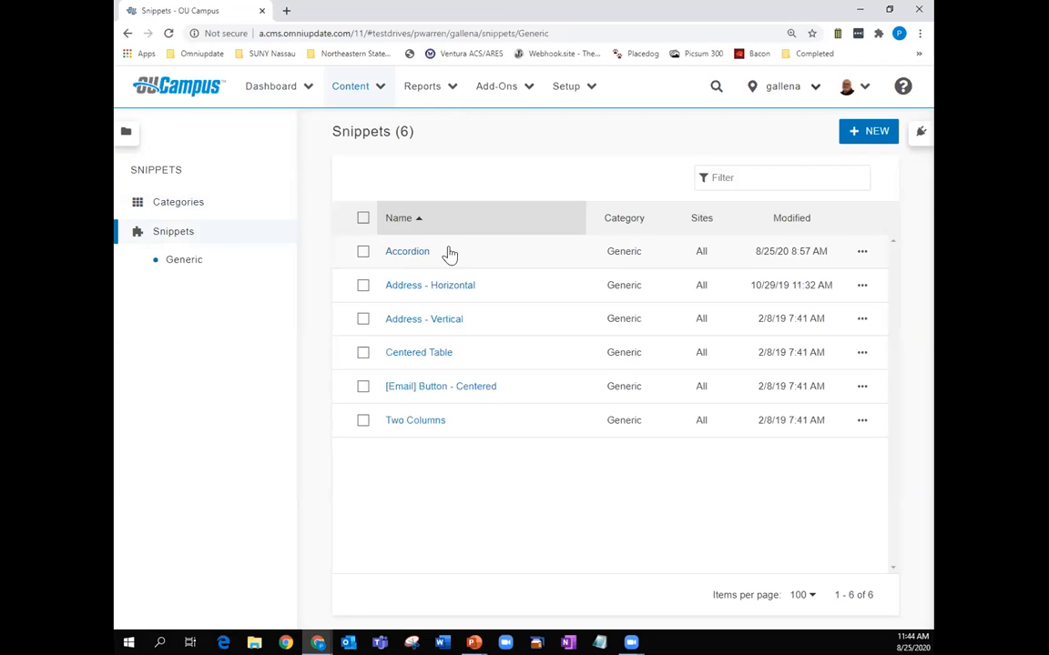
click(401, 252)
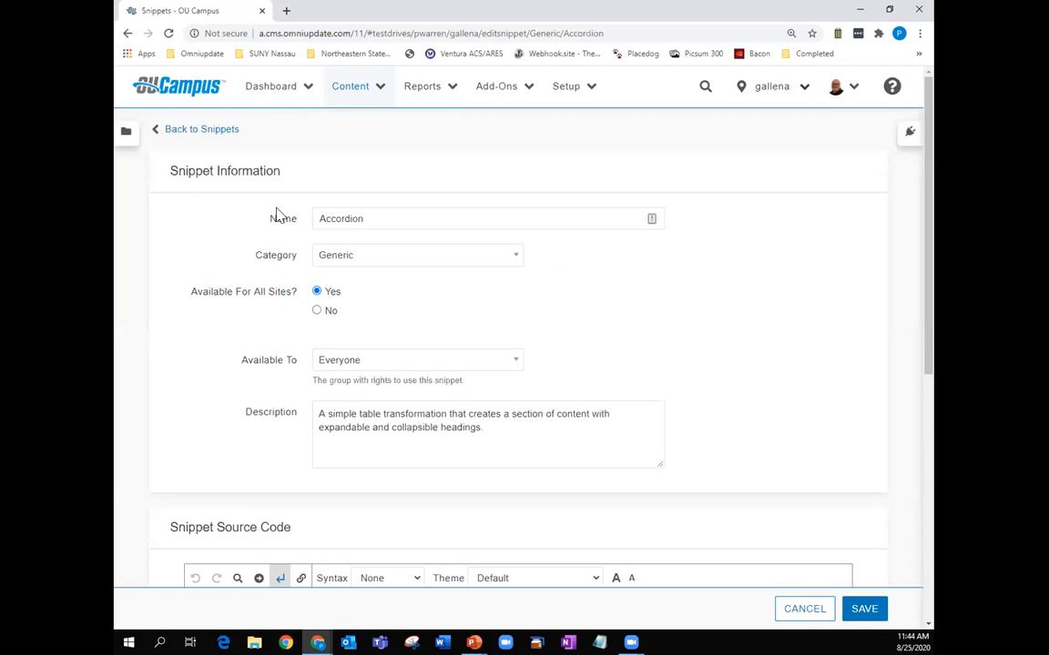
- Limit the Accordion snippet's availability to the gallena and pwarren-dev sites, save it, and reselect gallena as the current site
click(317, 311)
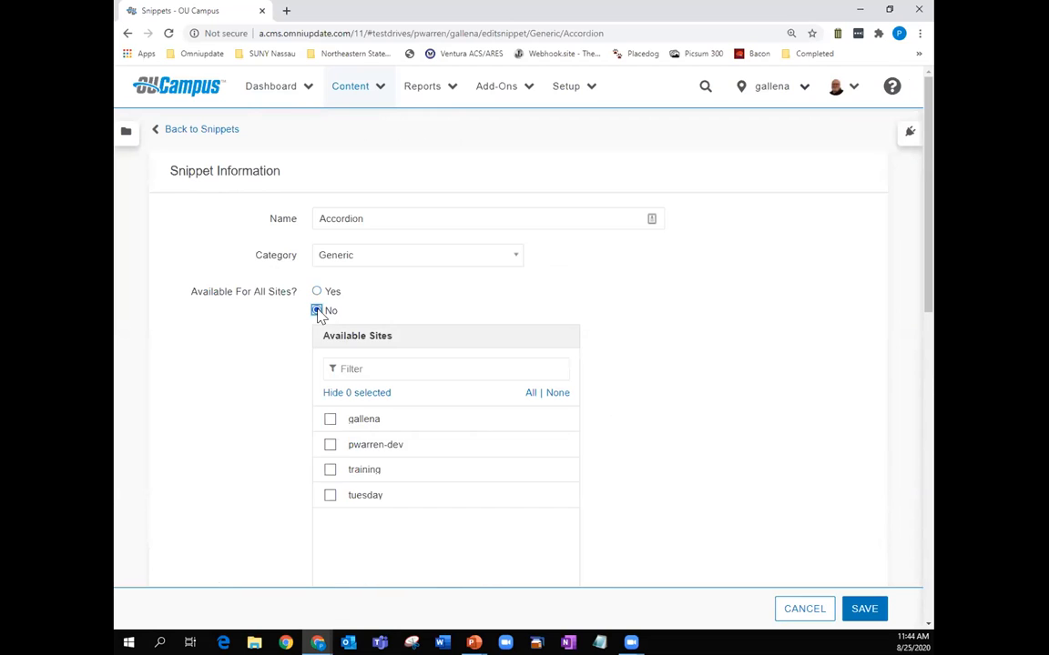
scroll(639, 306, down, 1)
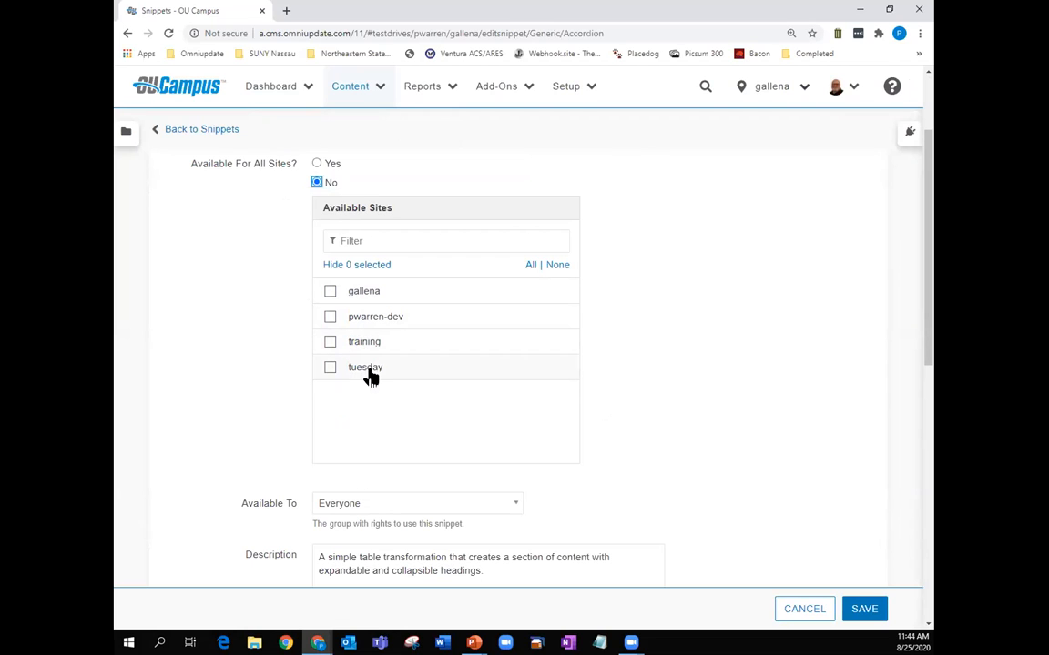
click(332, 295)
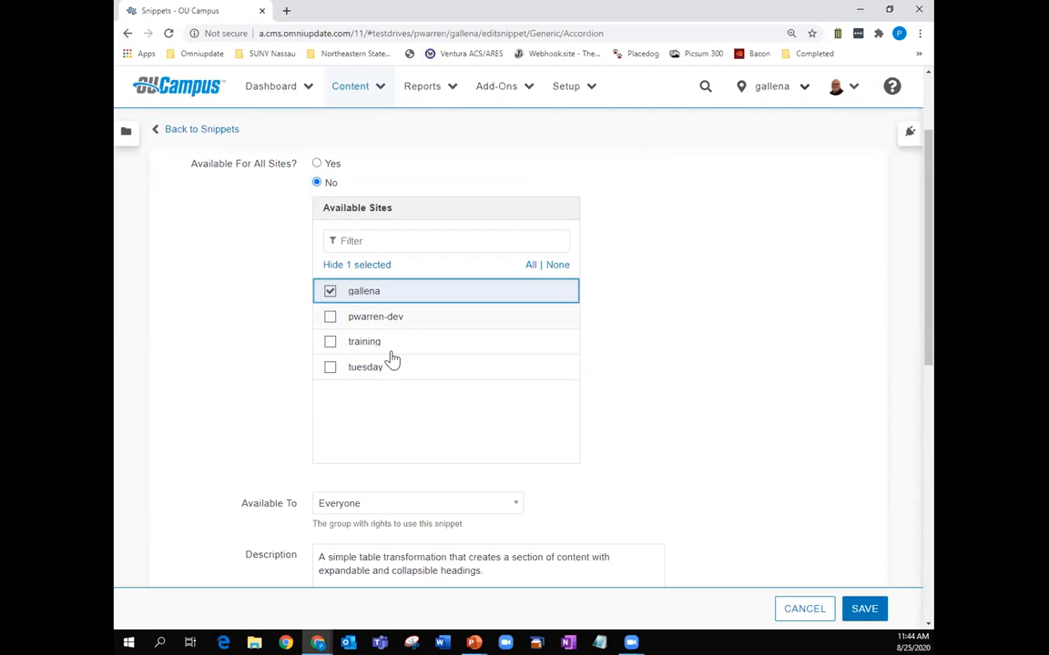
click(329, 319)
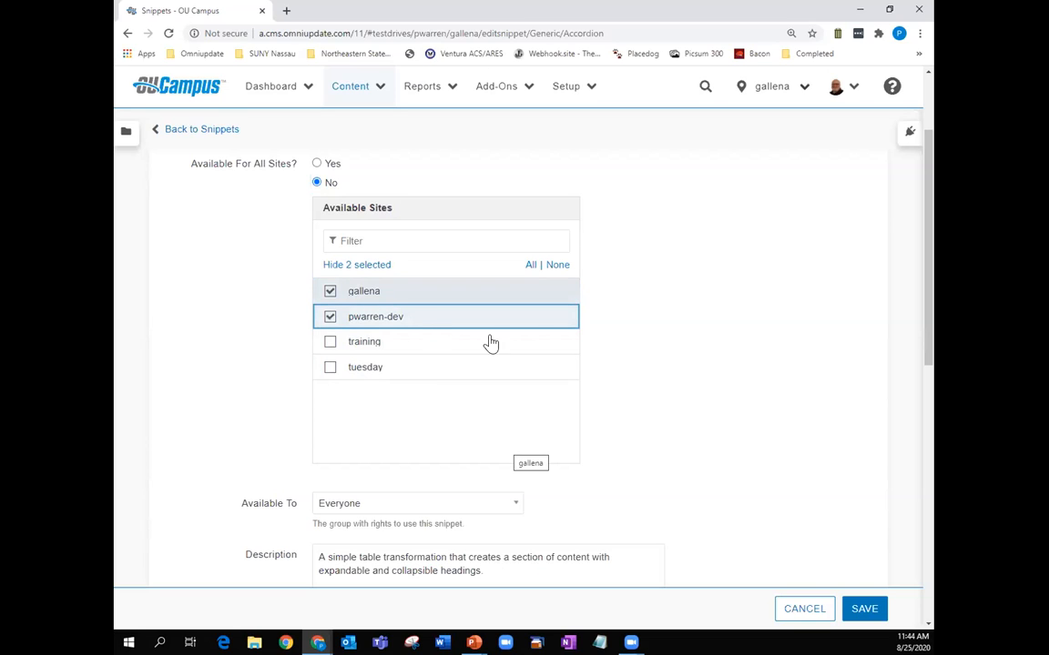
click(865, 609)
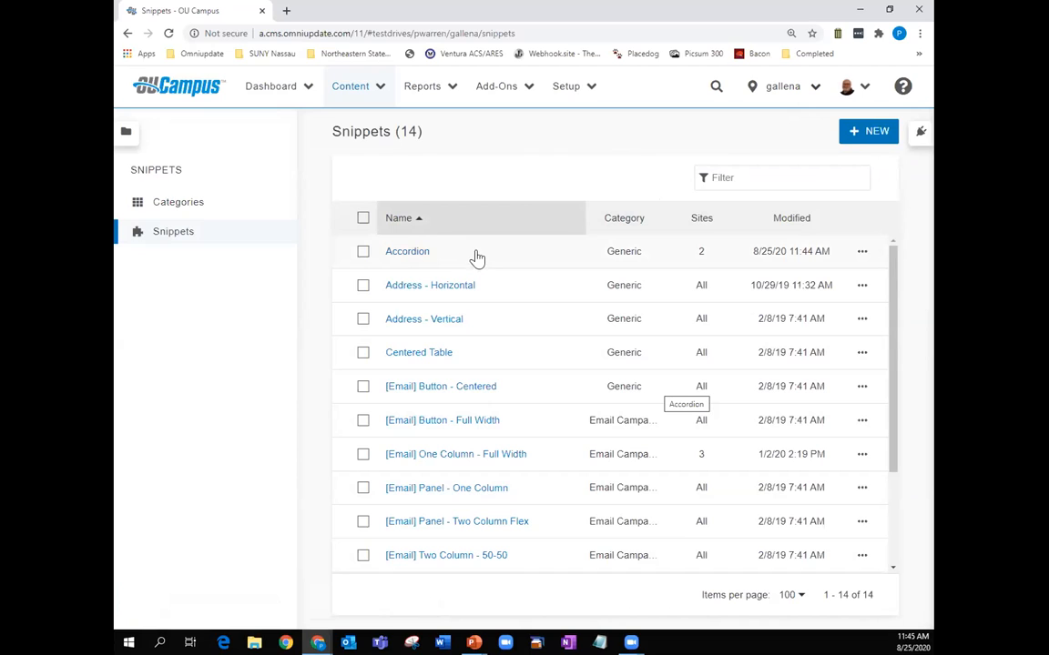
click(815, 88)
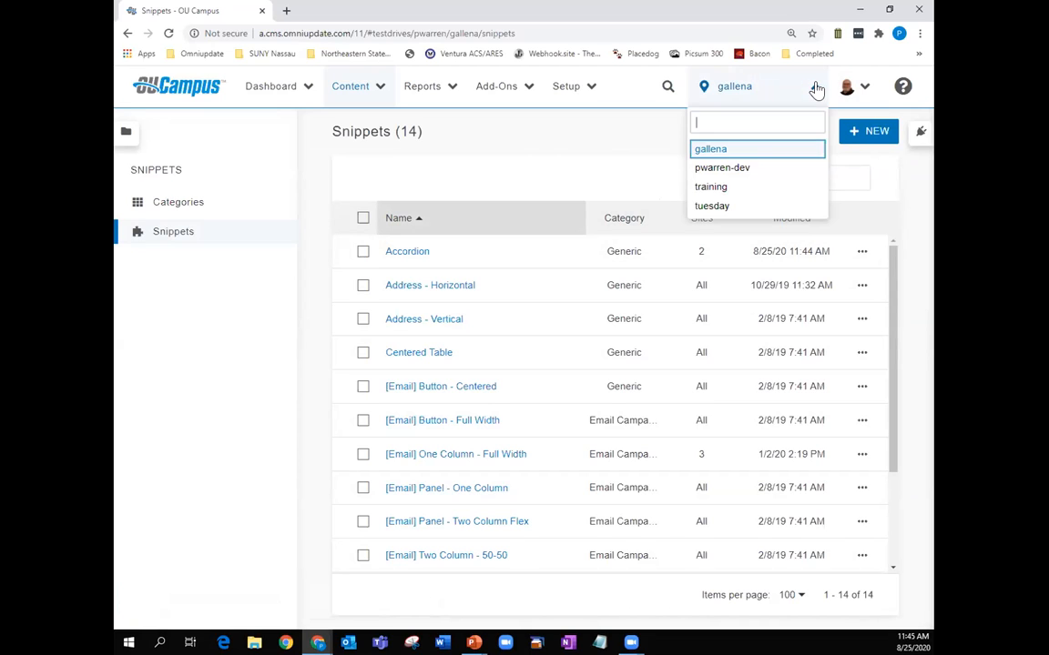
click(739, 149)
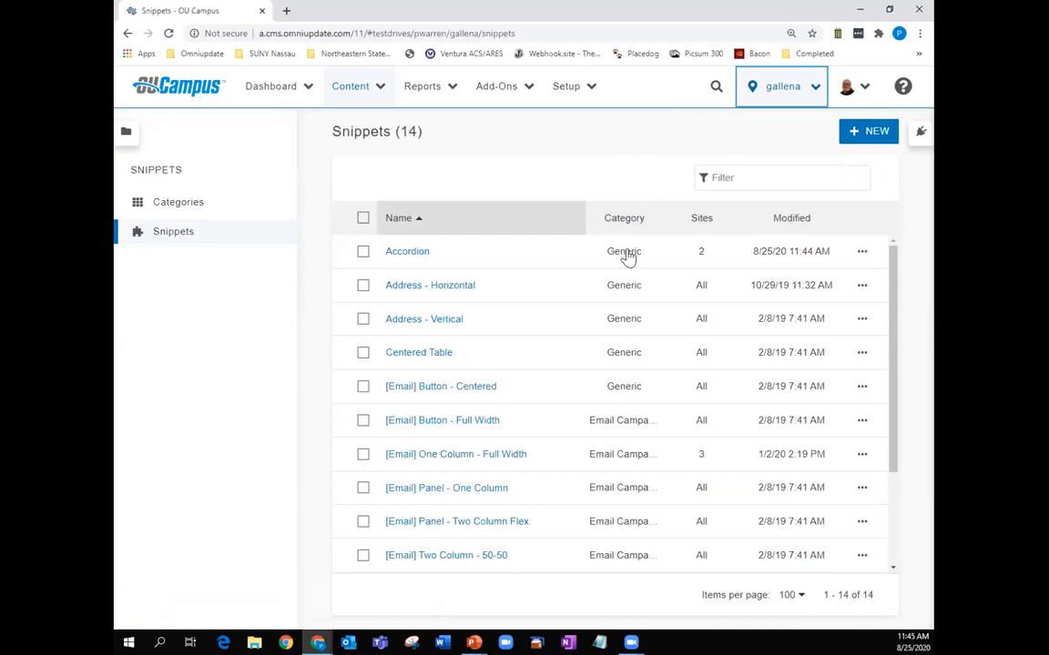
- Check out the component named Asset in a component and open its properties
click(374, 89)
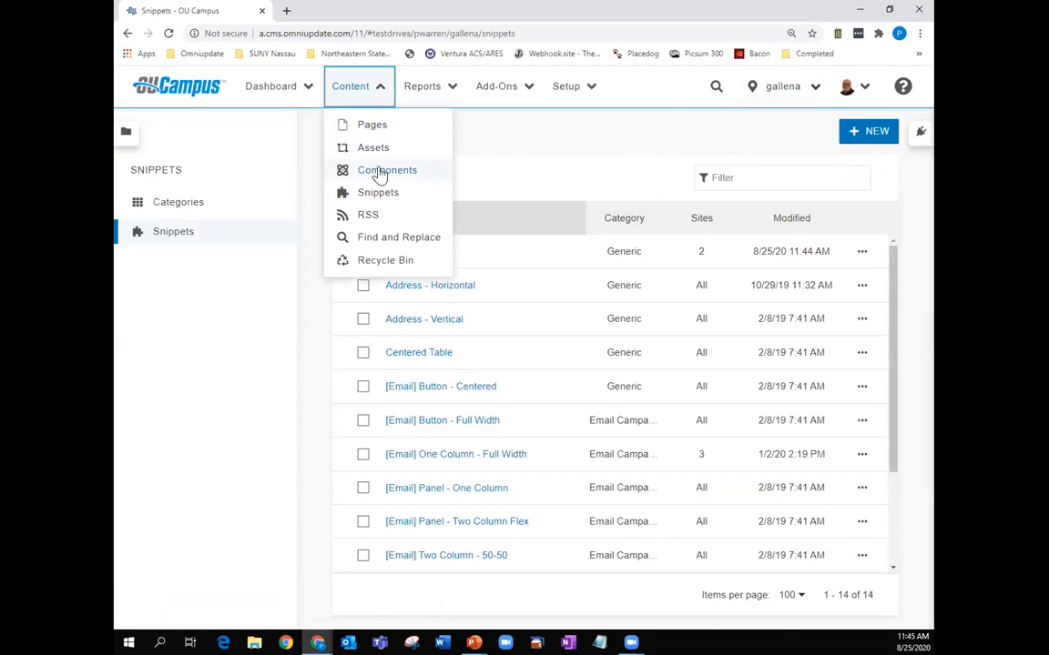
click(381, 172)
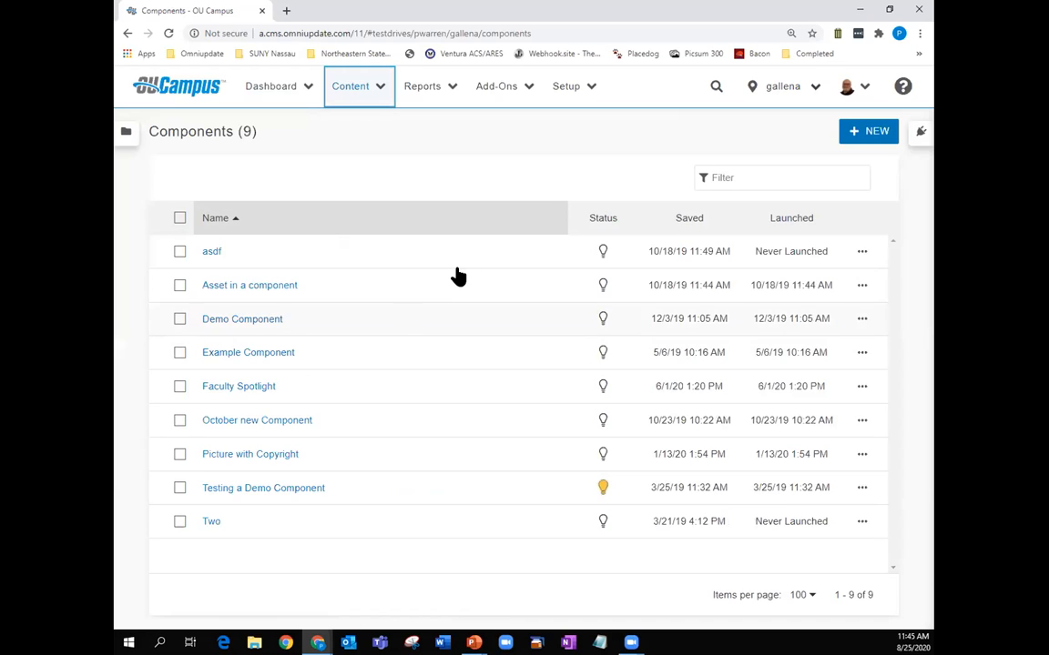
click(270, 287)
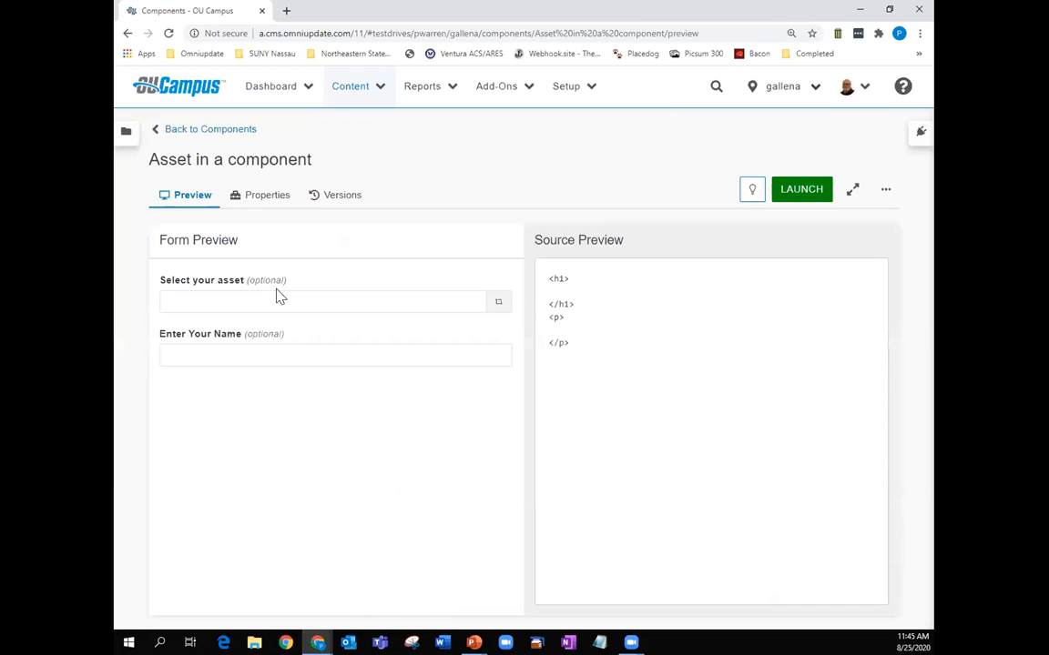
click(752, 190)
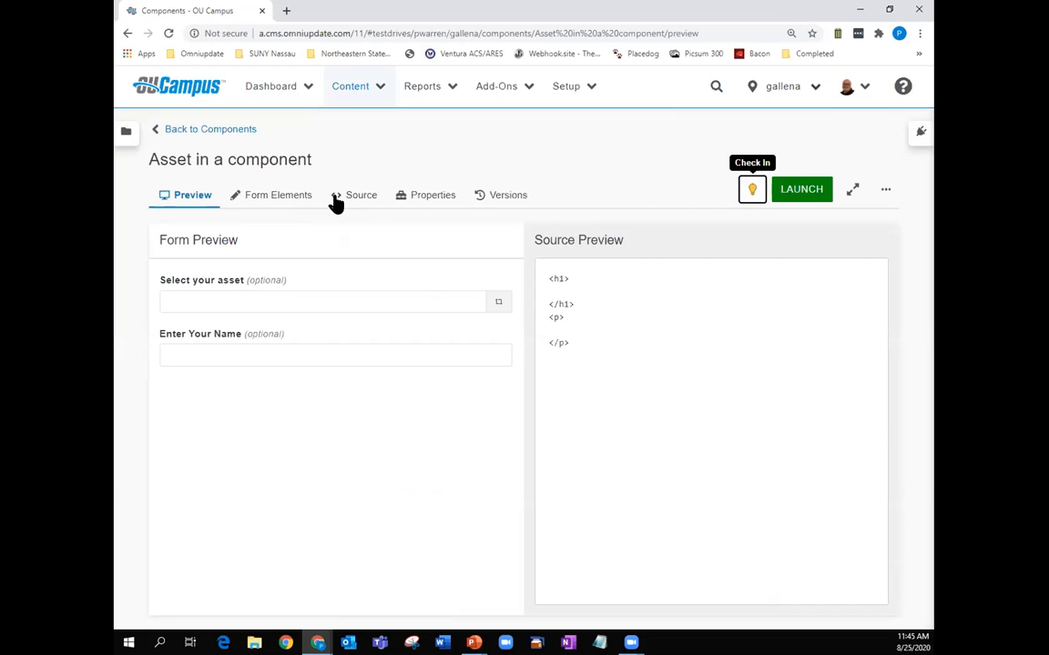
click(426, 202)
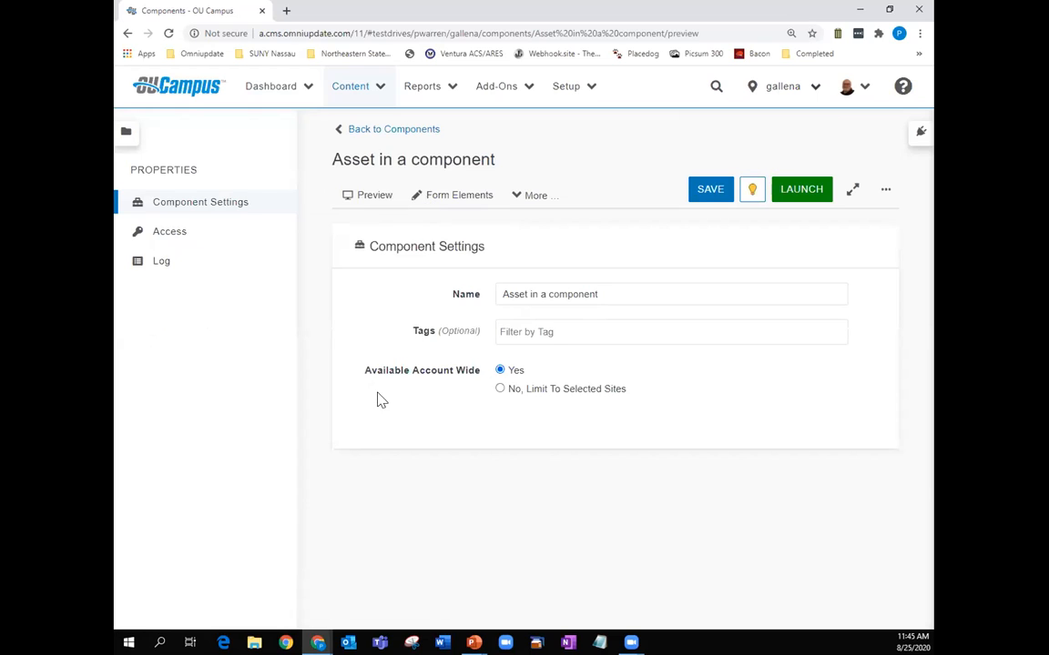
click(500, 389)
scroll(656, 437, down, 2)
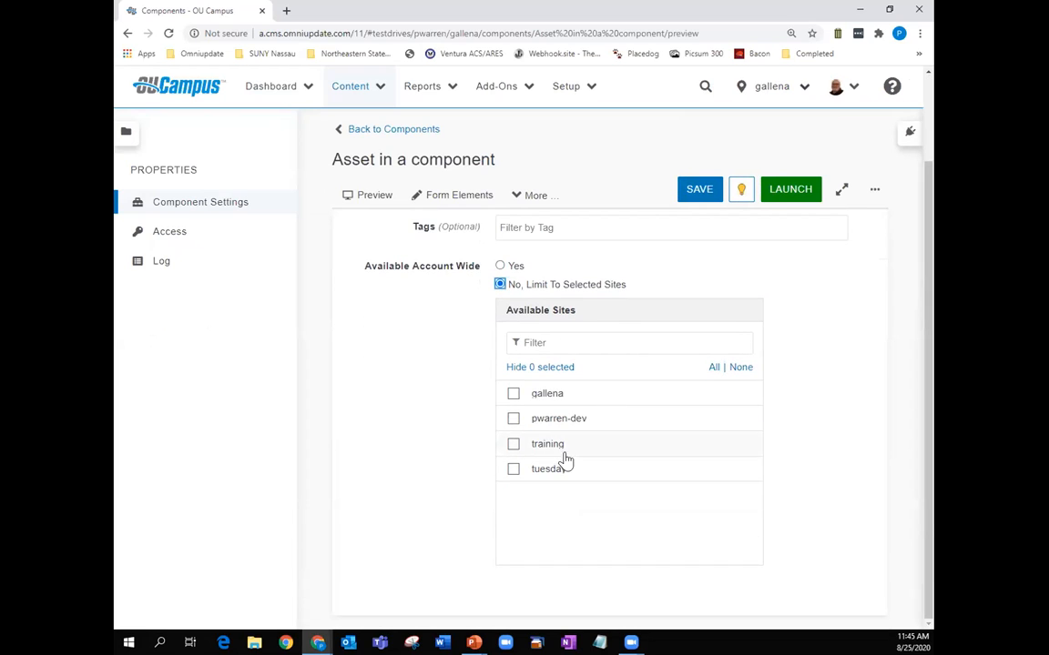
click(513, 393)
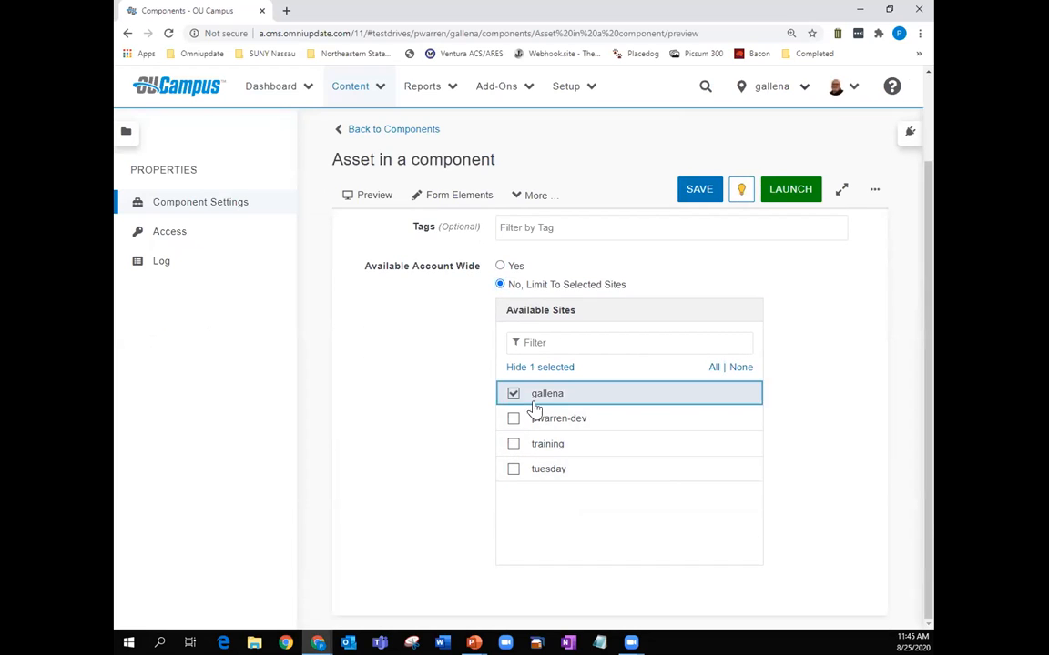
click(513, 419)
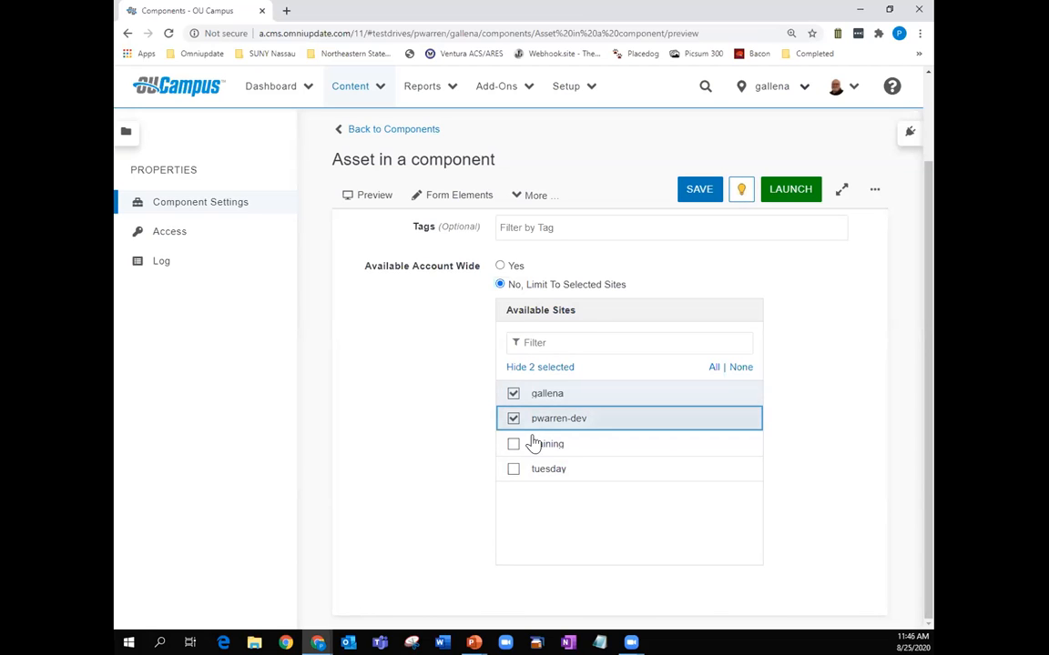
click(501, 267)
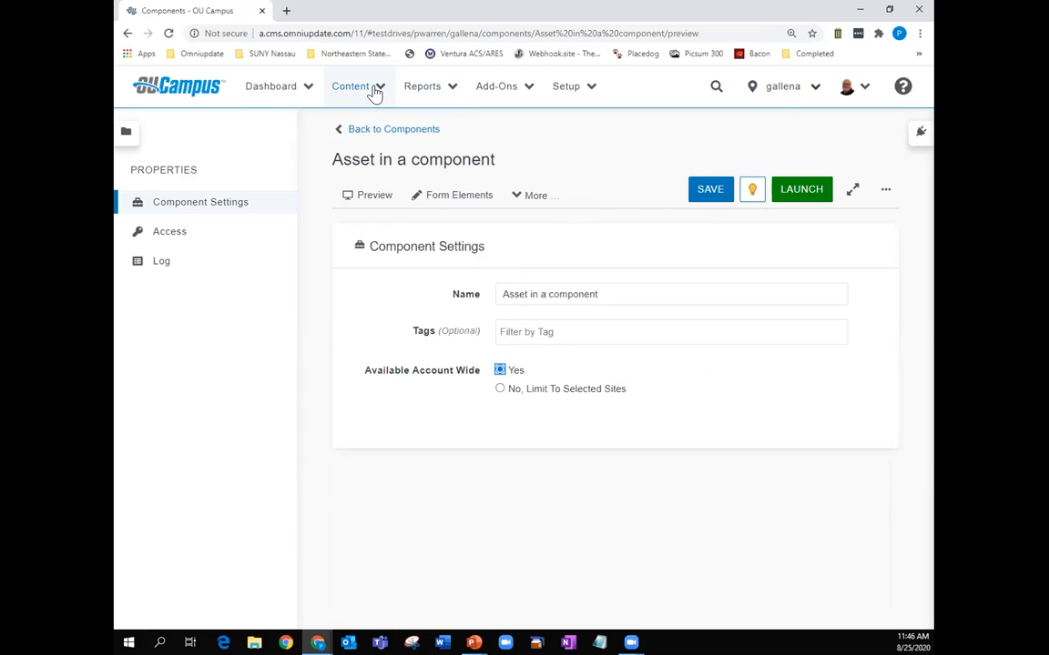
click(707, 194)
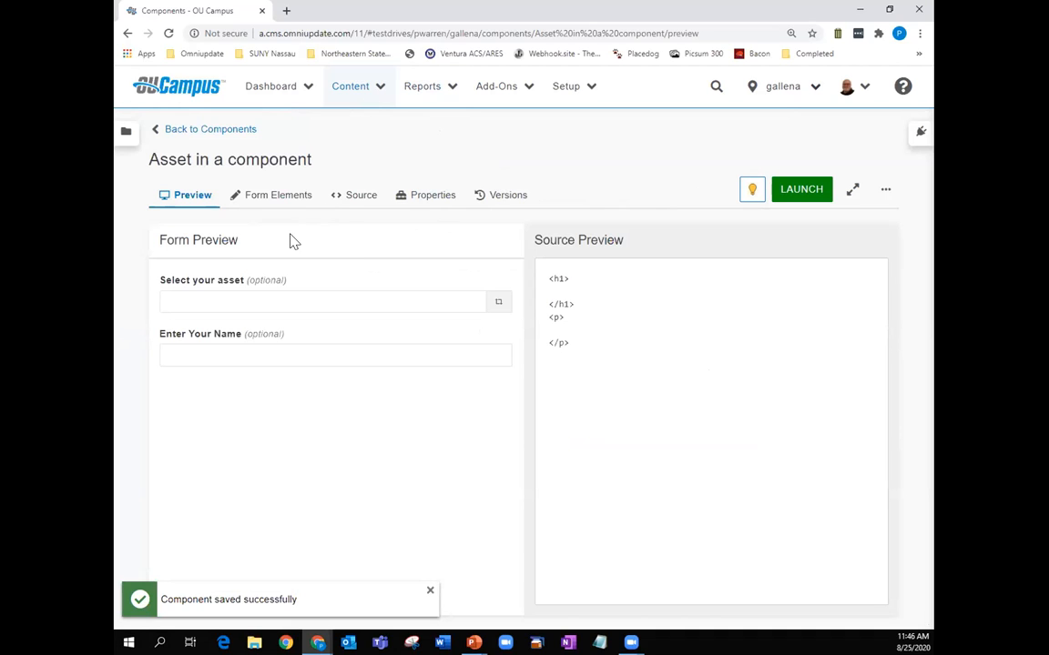
- Open the _resources folder in gallena's staging pages and display the list of available sites
click(358, 94)
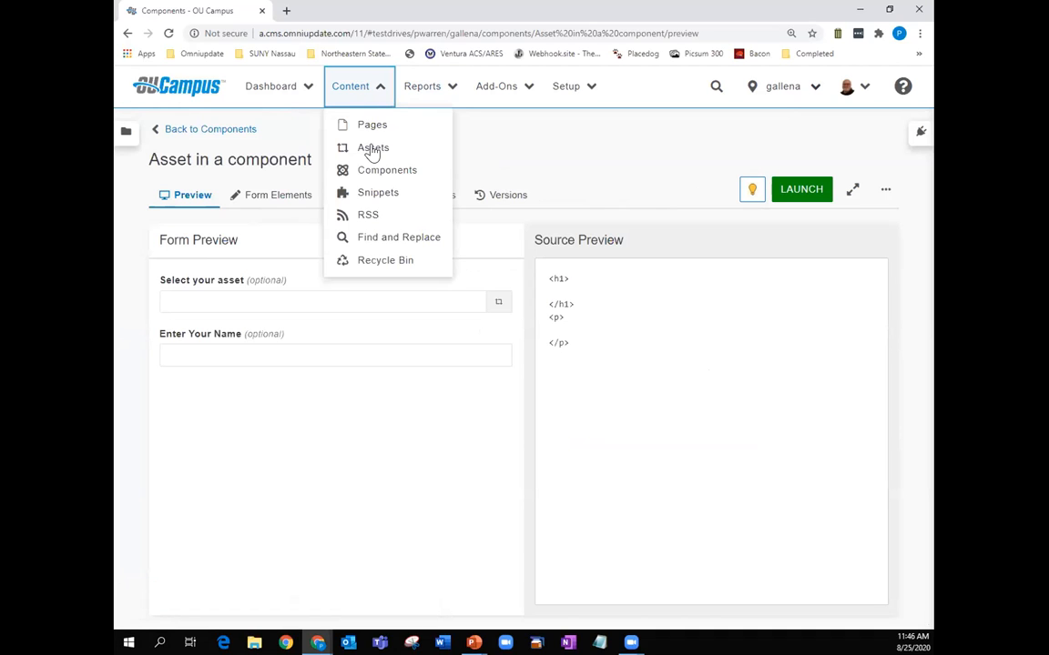
click(359, 124)
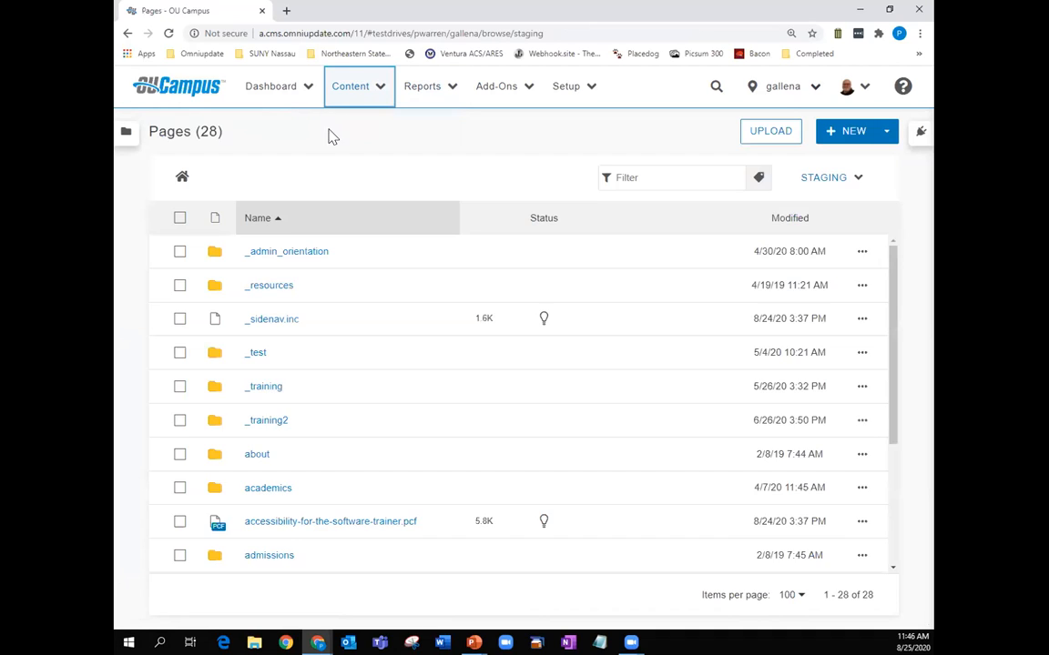
scroll(290, 410, down, 1)
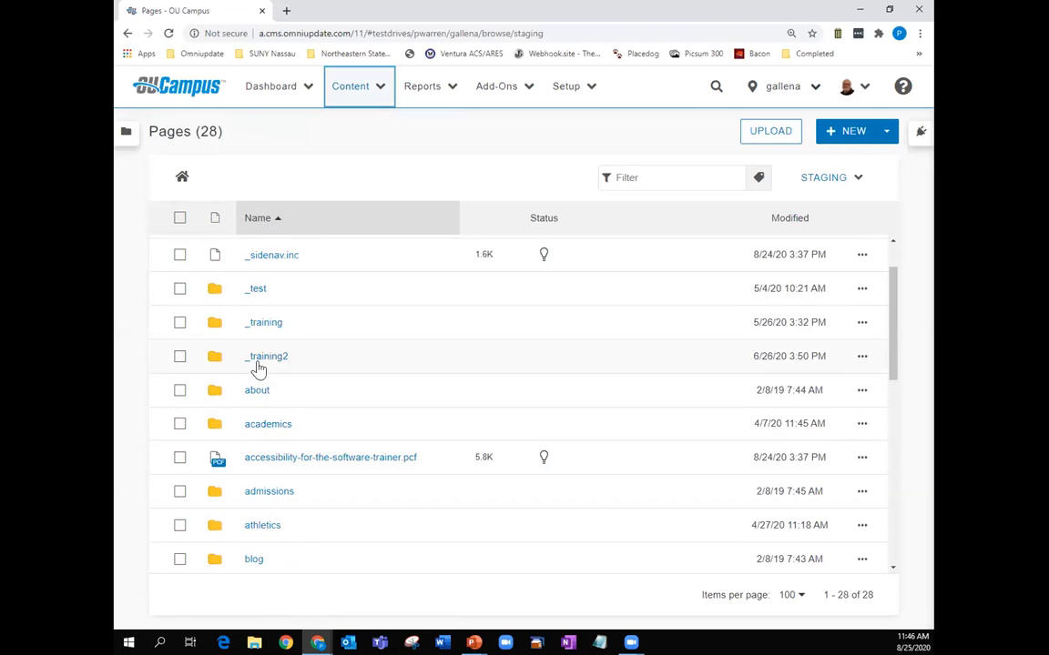
scroll(264, 310, up, 1)
click(268, 286)
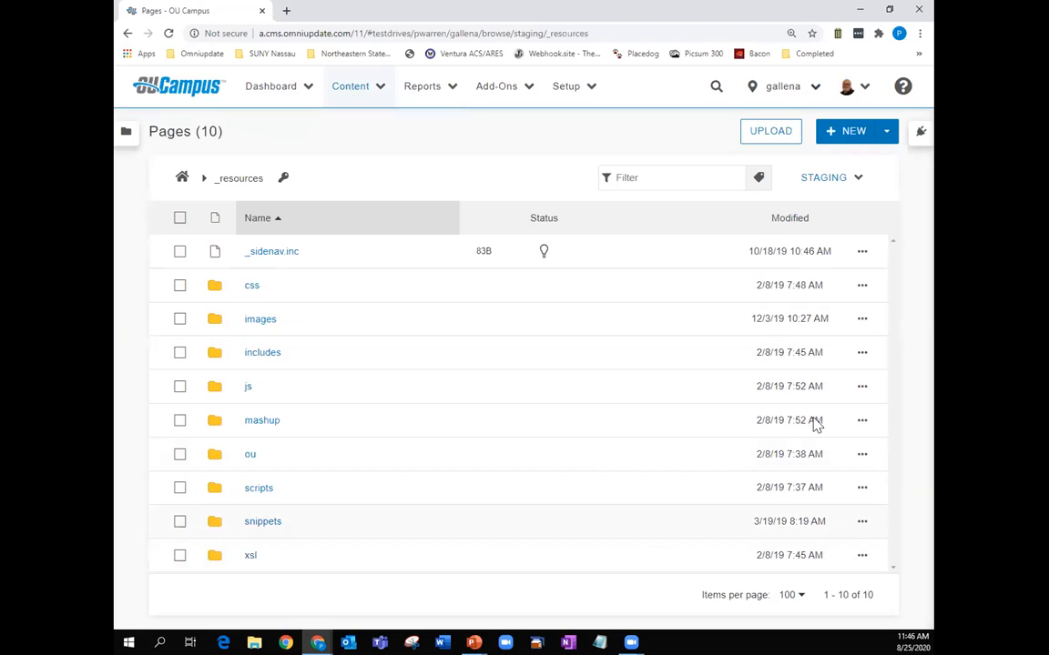
click(815, 89)
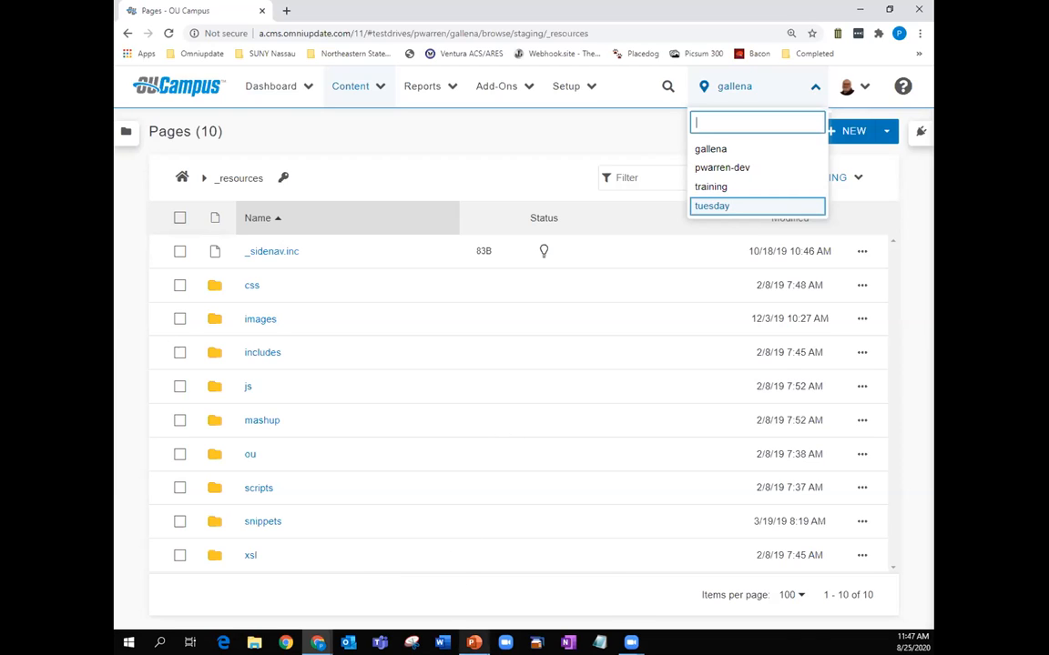
- Switch to the running PowerPoint slide show and advance to the Next Training Tuesday slide
mouse_move(474, 643)
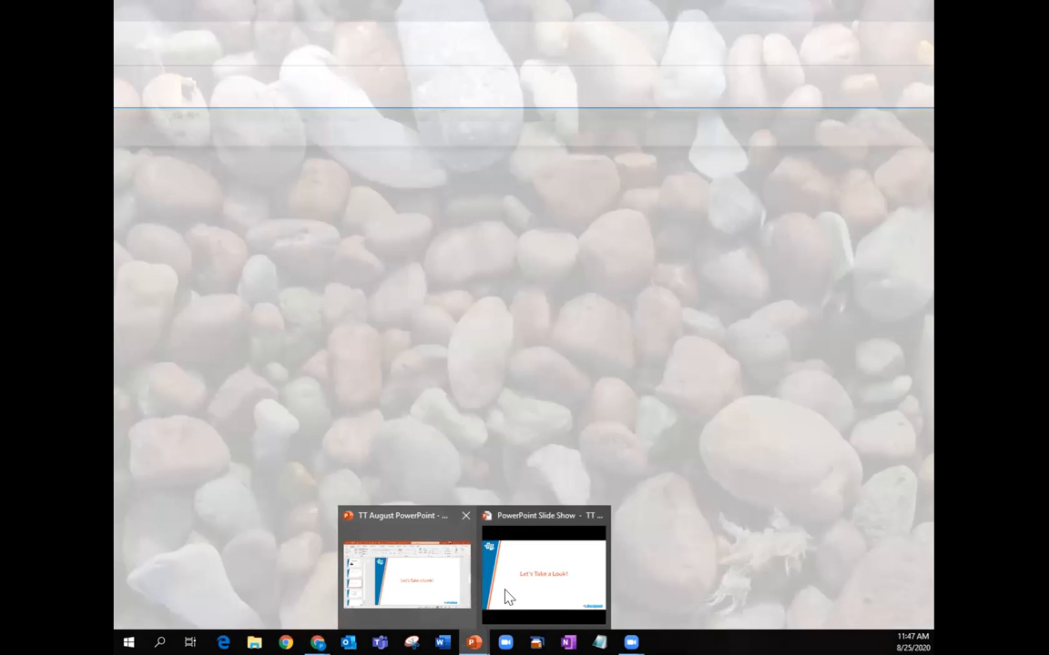
click(507, 597)
click(582, 438)
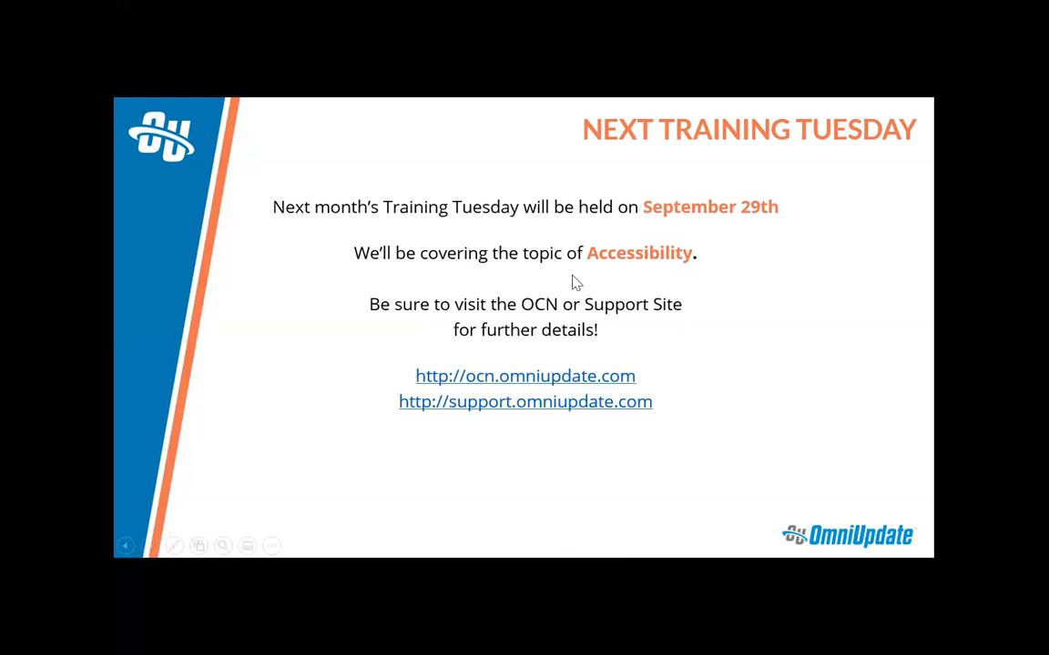